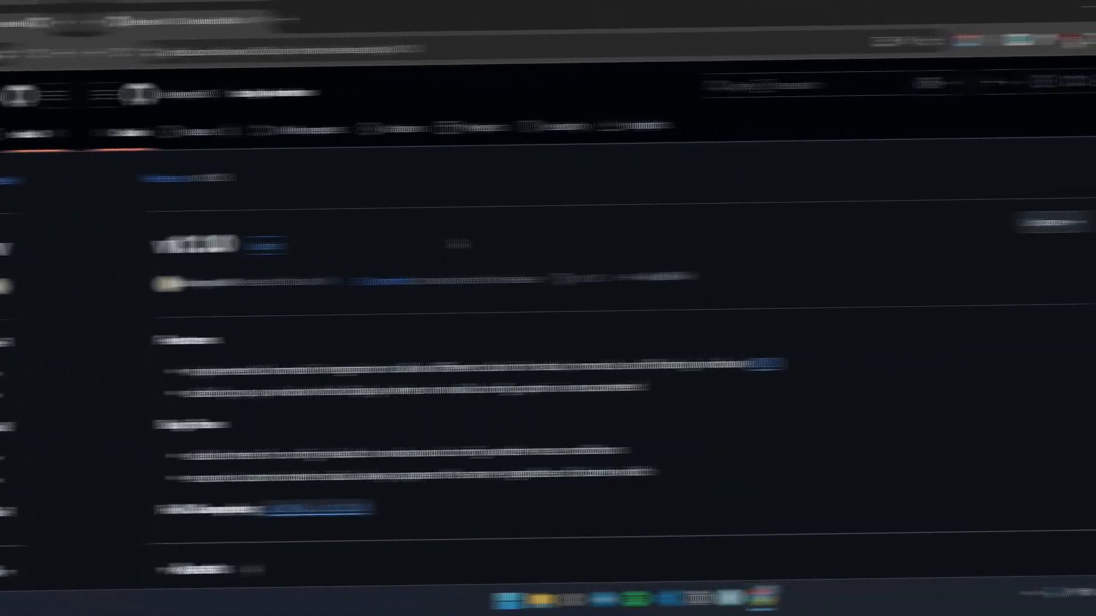
# - Download tacky-borders-v1.1.0.zip from the assets of the v1.1.0 release page
pyautogui.scroll(-2, 331, 286)
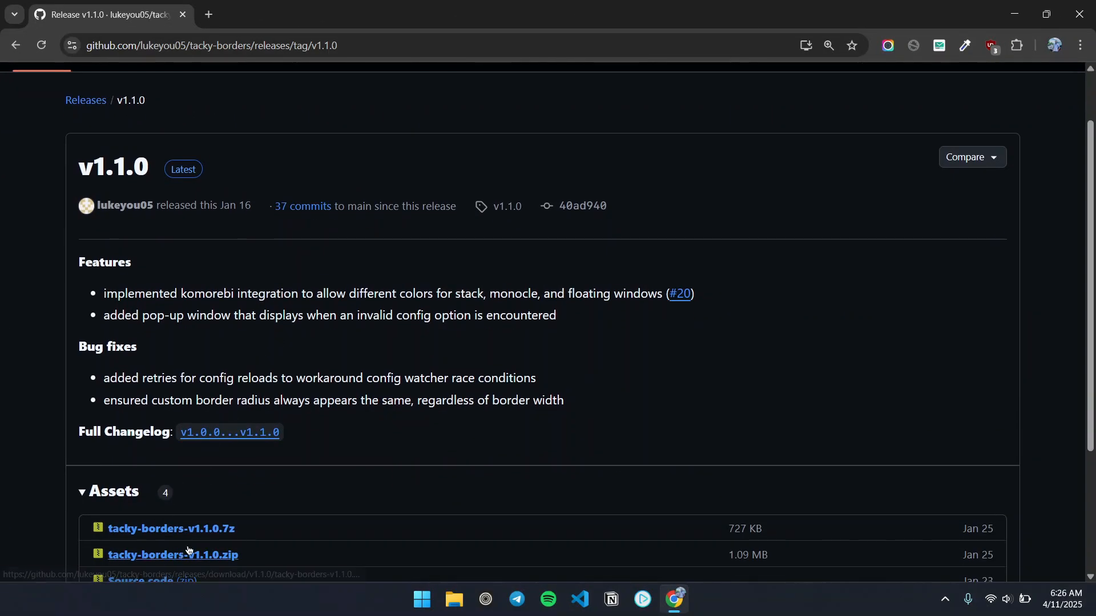
pyautogui.click(164, 555)
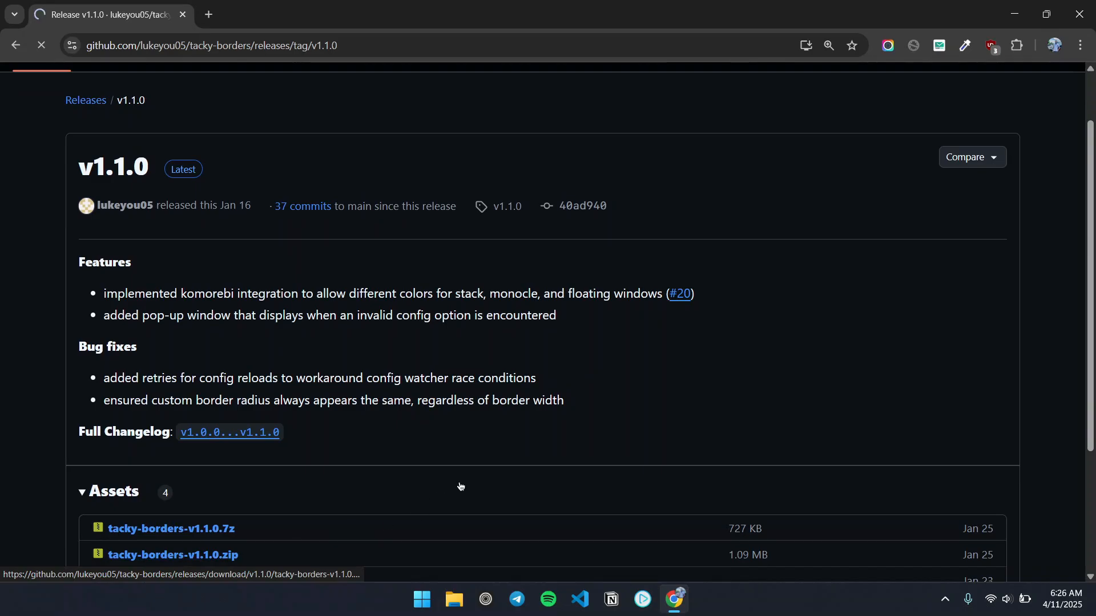
pyautogui.scroll(-1, 462, 434)
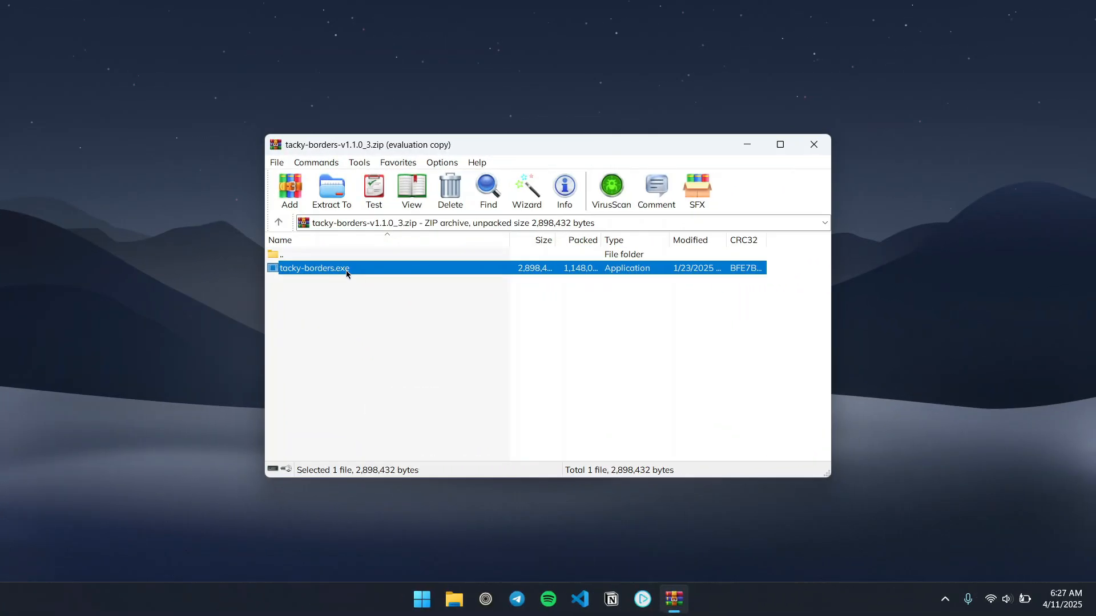
# - Switch to File Explorer and open the Tweaks folder on Local Disk (C:)
pyautogui.click(454, 598)
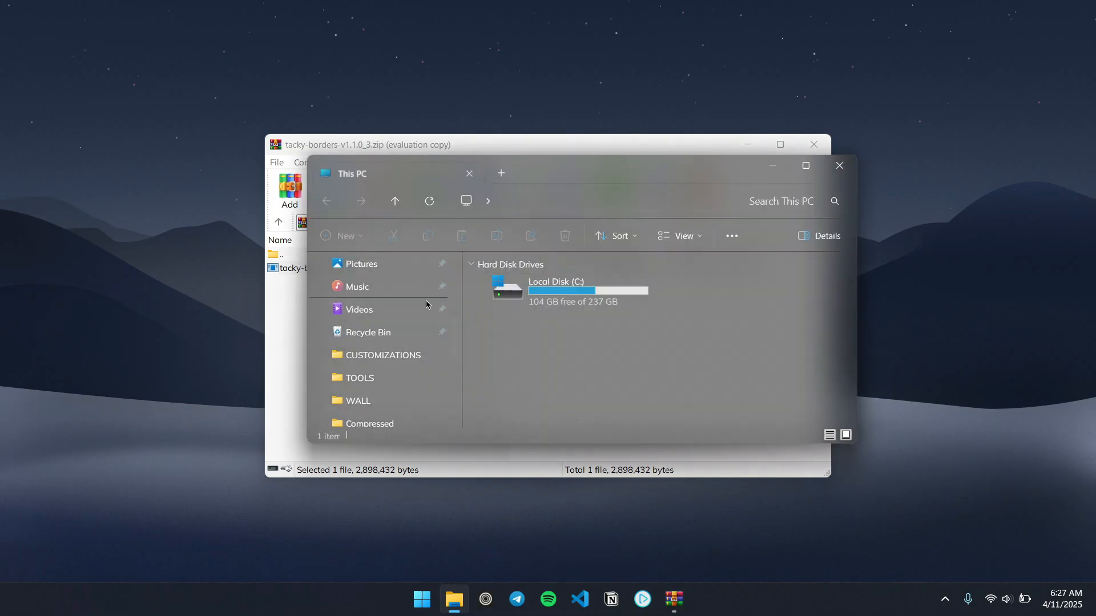
pyautogui.scroll(-3, 434, 371)
pyautogui.click(412, 340)
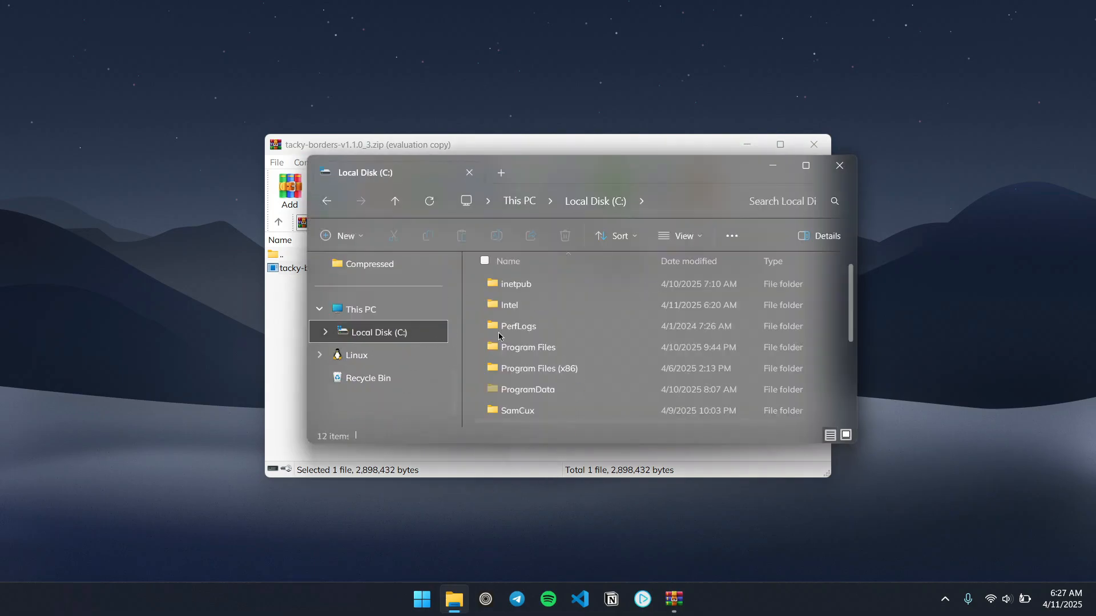
pyautogui.scroll(-3, 538, 362)
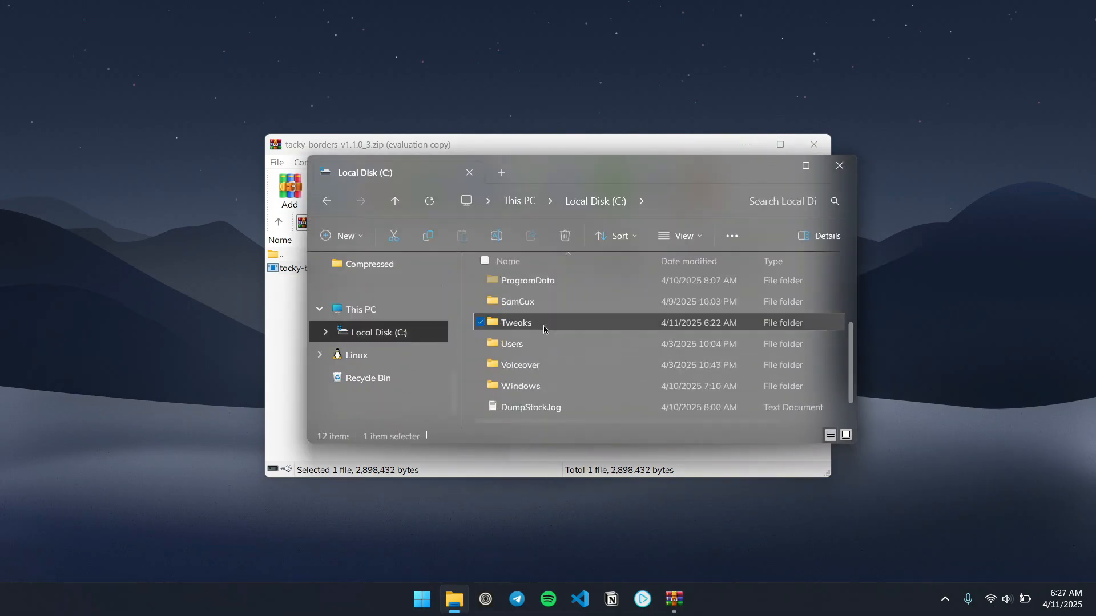
pyautogui.doubleClick(516, 323)
# - Extract tacky-borders.exe from the open archive into the Tweaks folder, close the archive and run the program
pyautogui.moveTo(637, 166); pyautogui.dragTo(729, 162)
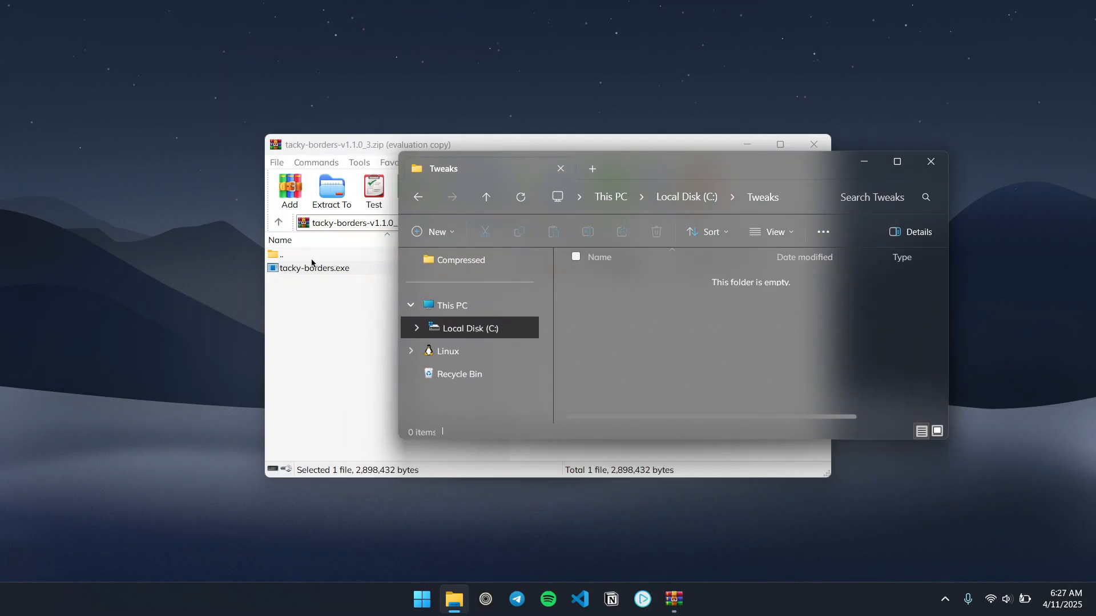
pyautogui.moveTo(343, 271); pyautogui.dragTo(873, 314)
pyautogui.hotkey('alt', 'F4')
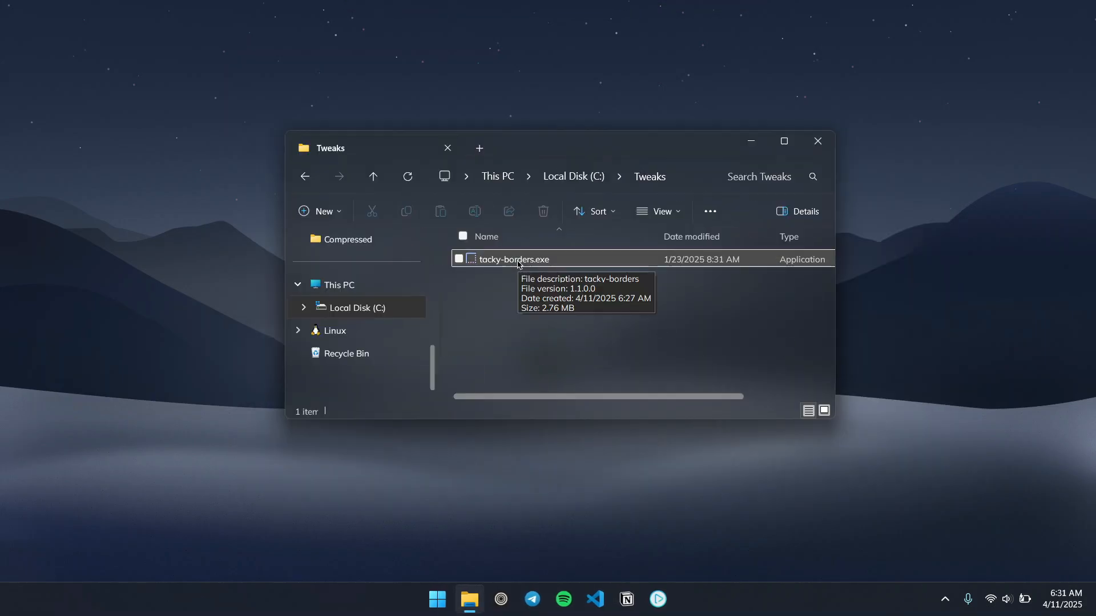
pyautogui.click(528, 281)
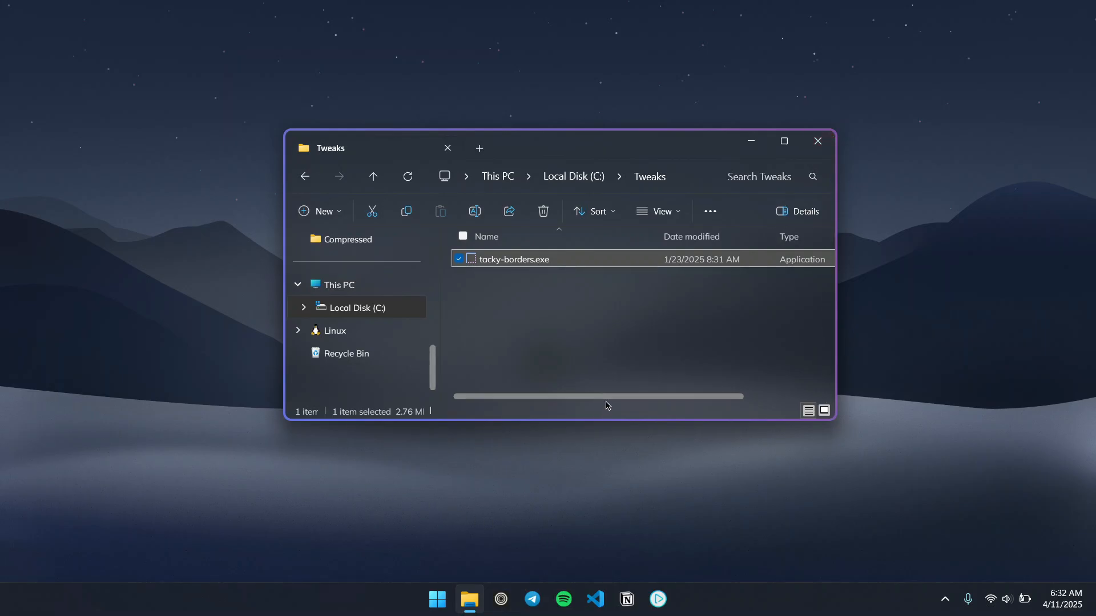
# - Open Windows Settings and switch focus between it and the Tweaks window to compare active and inactive window borders
pyautogui.press('super+i')
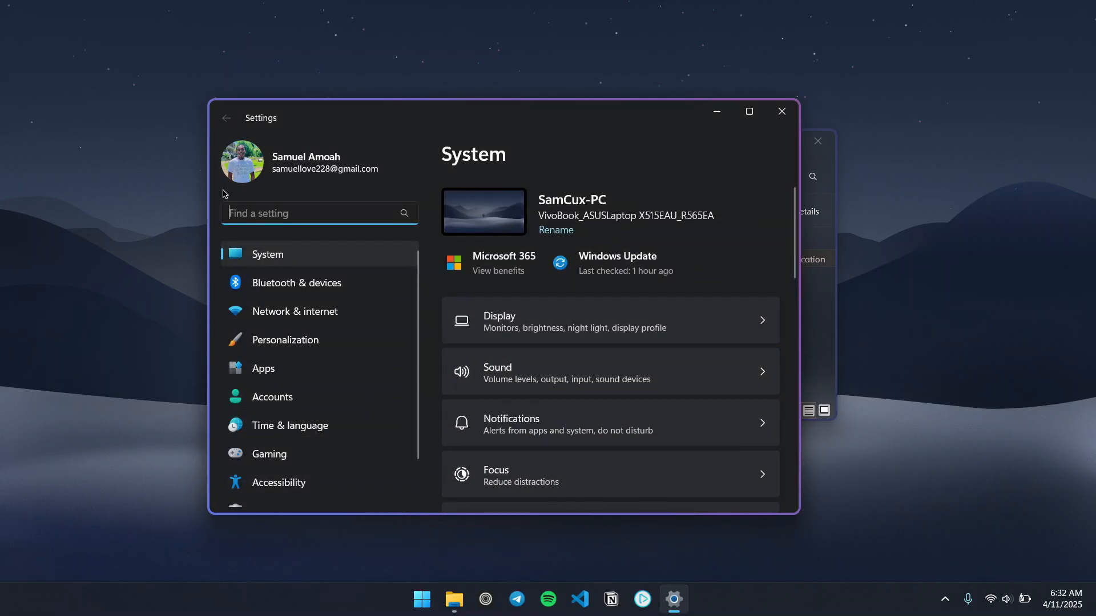
pyautogui.click(814, 343)
pyautogui.click(565, 112)
pyautogui.click(826, 337)
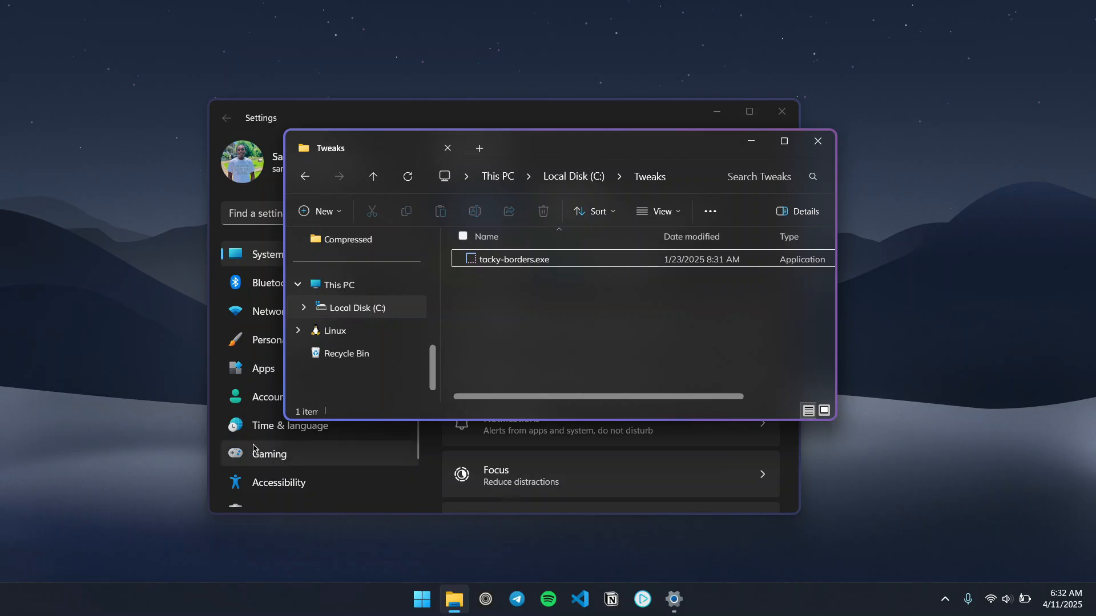
pyautogui.scroll(-1, 224, 360)
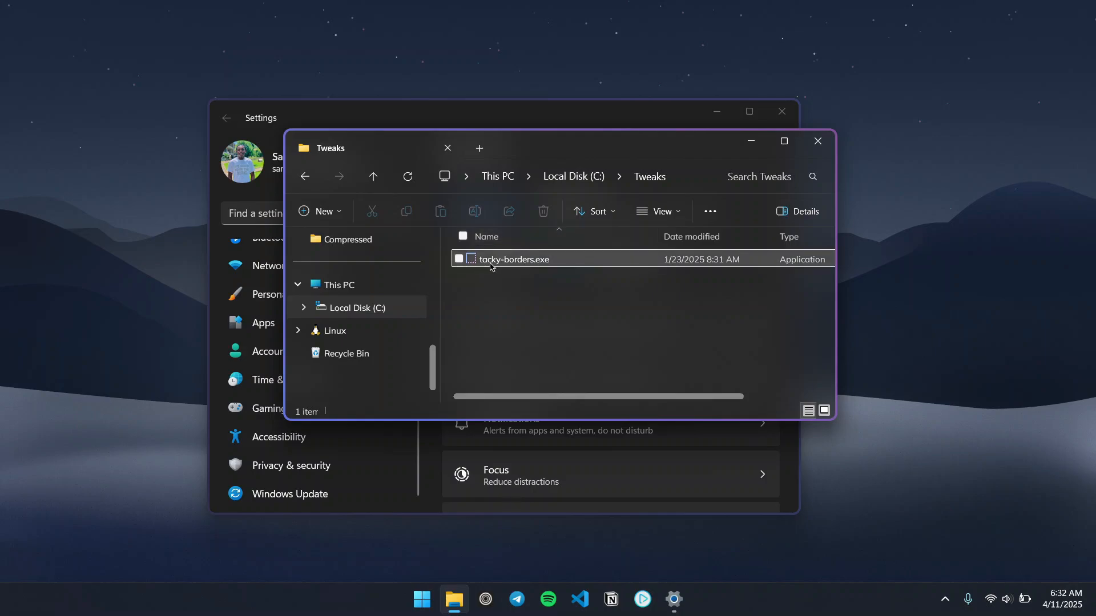
# - Show the tacky-borders configuration folder from the program's system tray entry
pyautogui.click(944, 599)
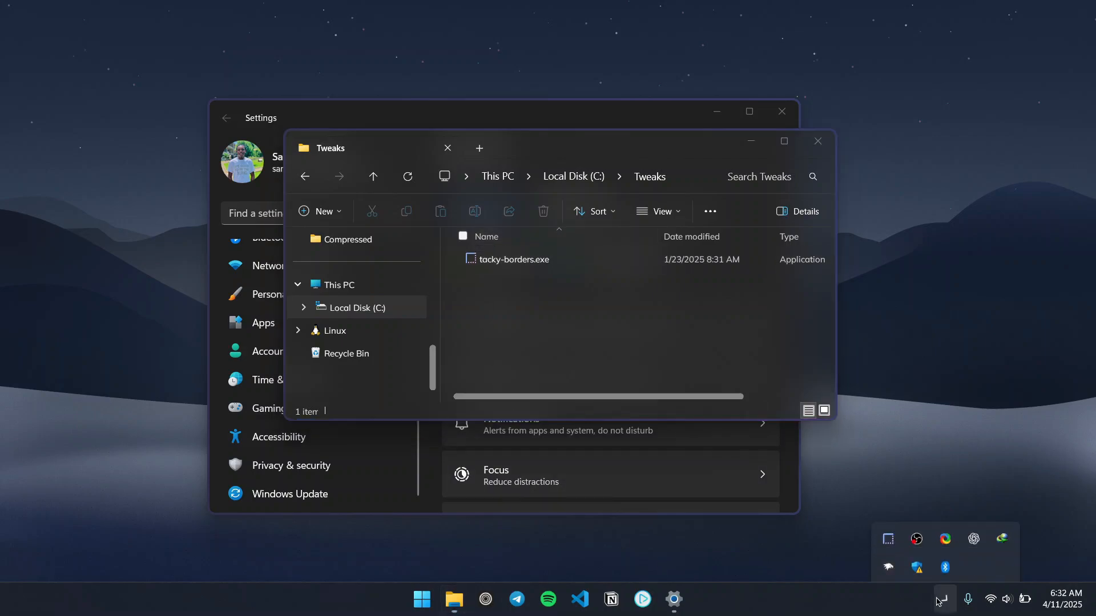
pyautogui.rightClick(890, 526)
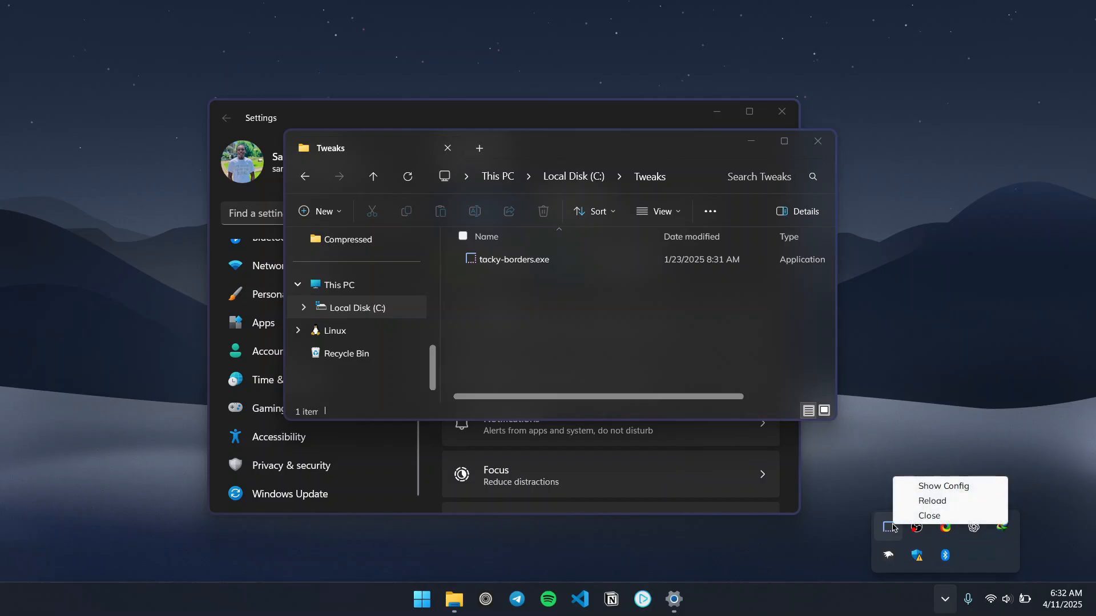
pyautogui.click(944, 486)
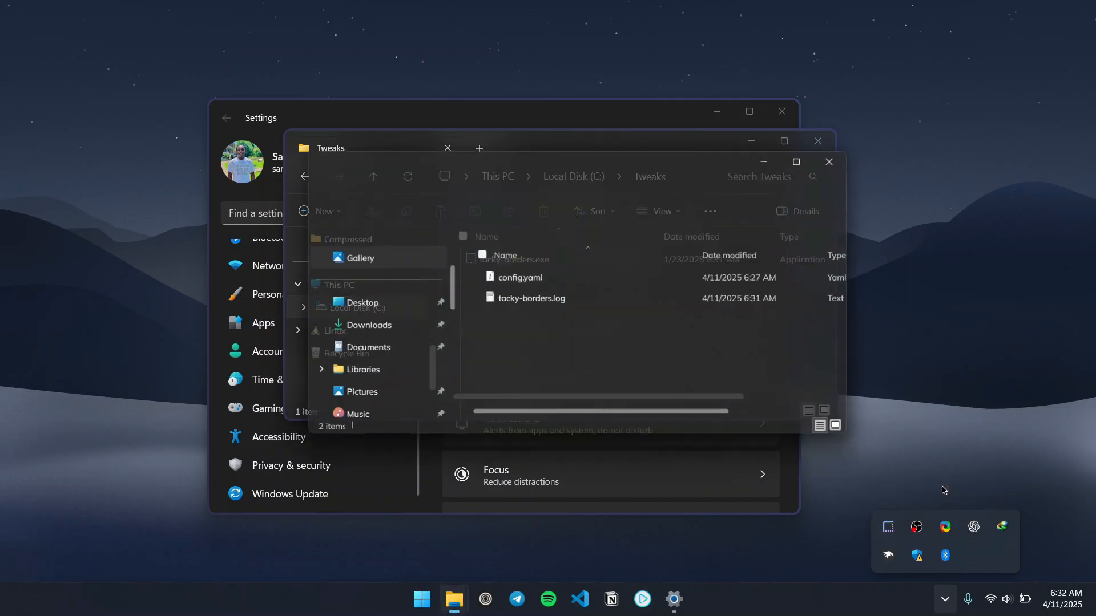
# - Open config.yaml in Visual Studio Code and maximize the editor window
pyautogui.click(538, 283)
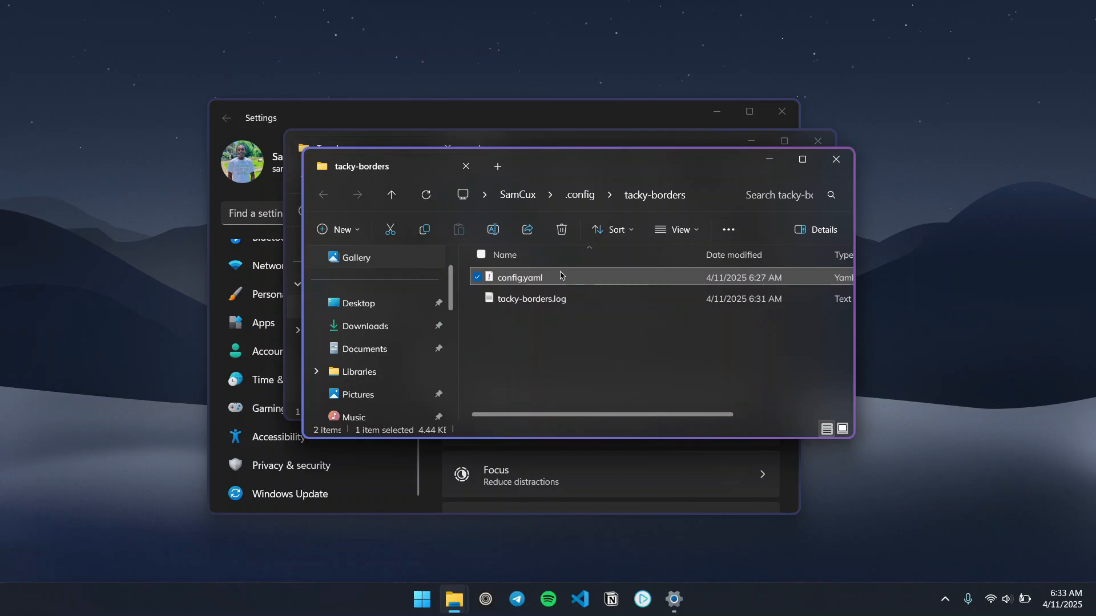
pyautogui.rightClick(560, 276)
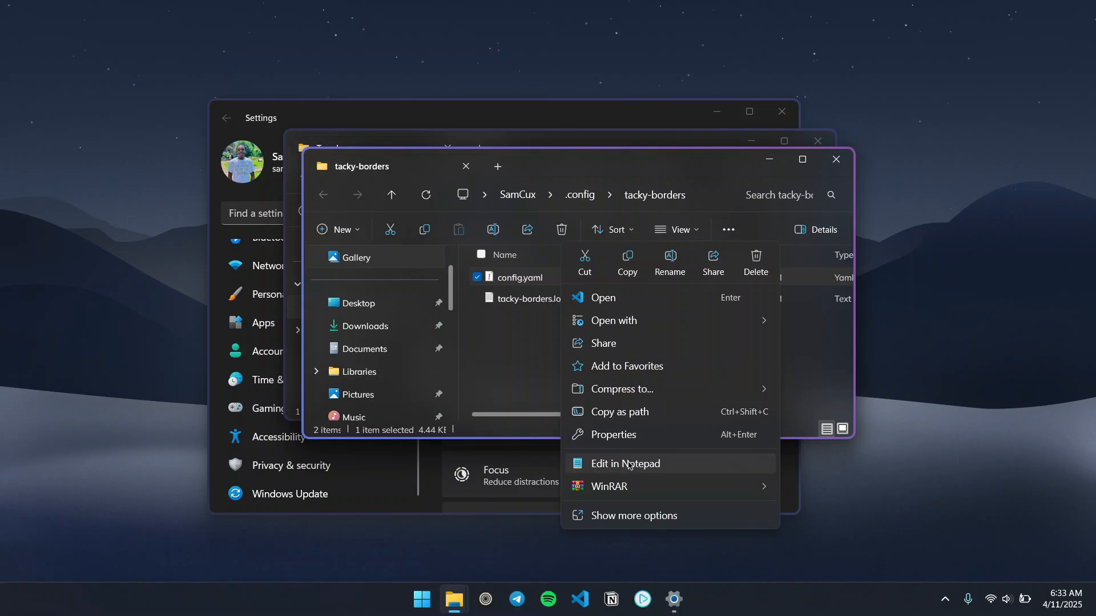
pyautogui.click(626, 300)
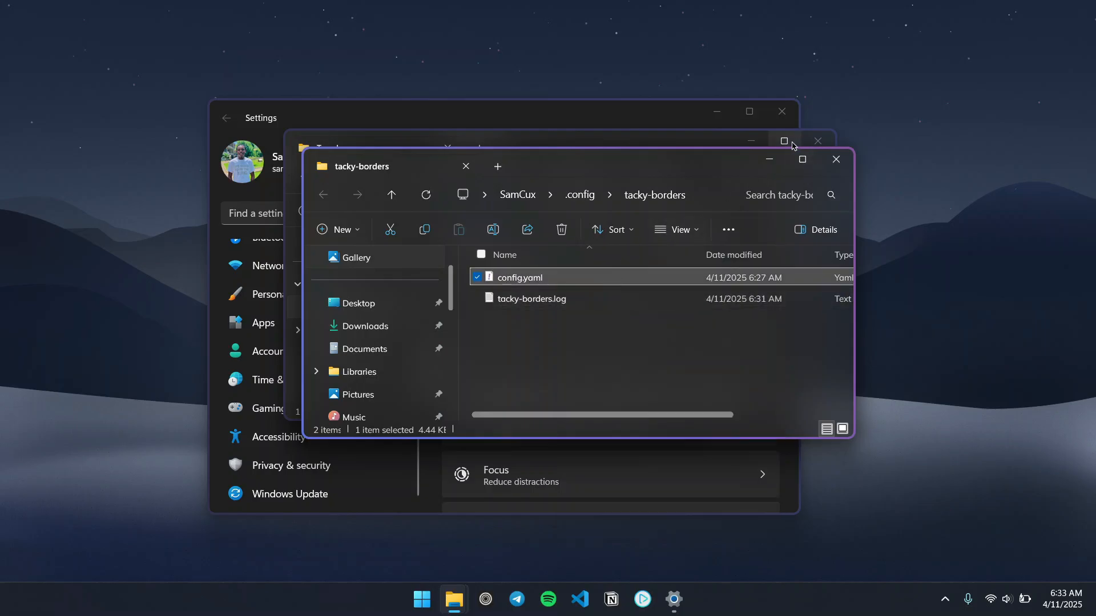
pyautogui.scroll(-1, 628, 242)
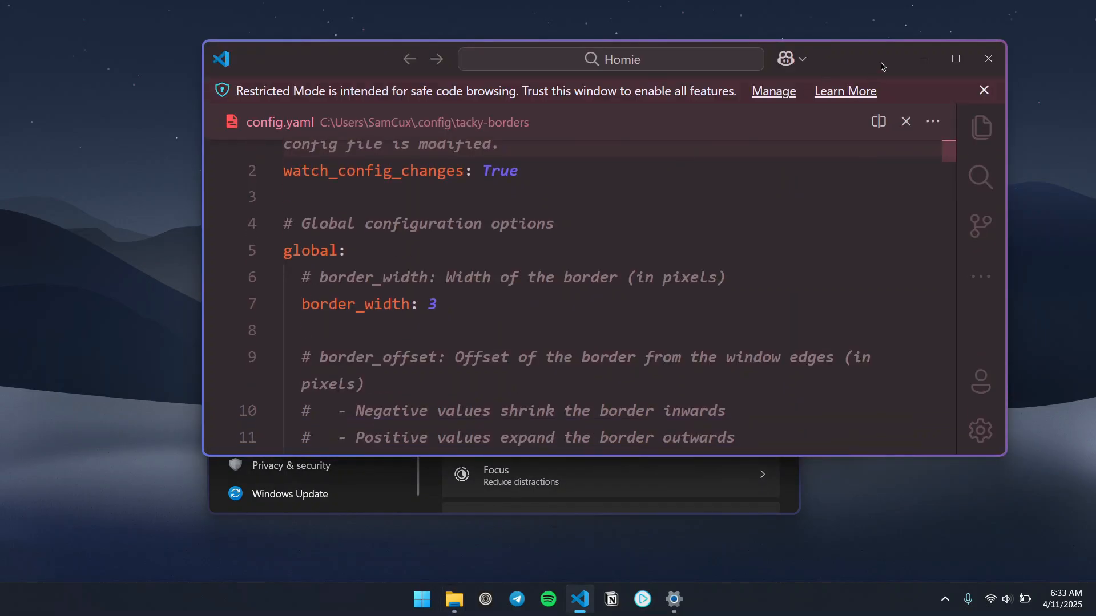
pyautogui.click(956, 60)
pyautogui.scroll(1, 499, 151)
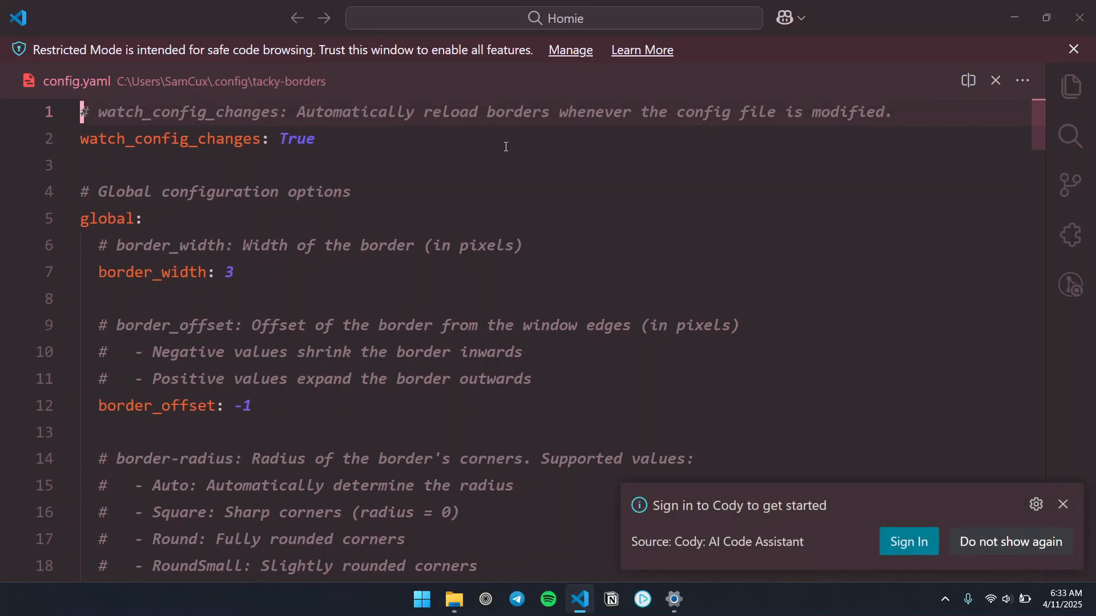
# - Dismiss the Cody sign-in notification and restore the editor window from maximized to its smaller size
pyautogui.click(239, 294)
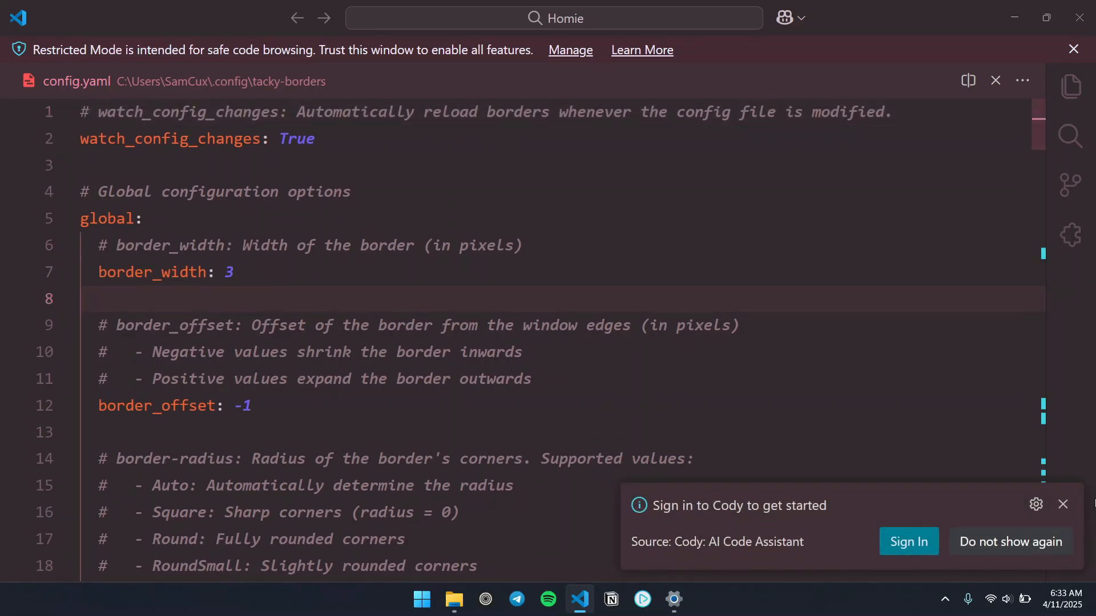
pyautogui.click(1062, 504)
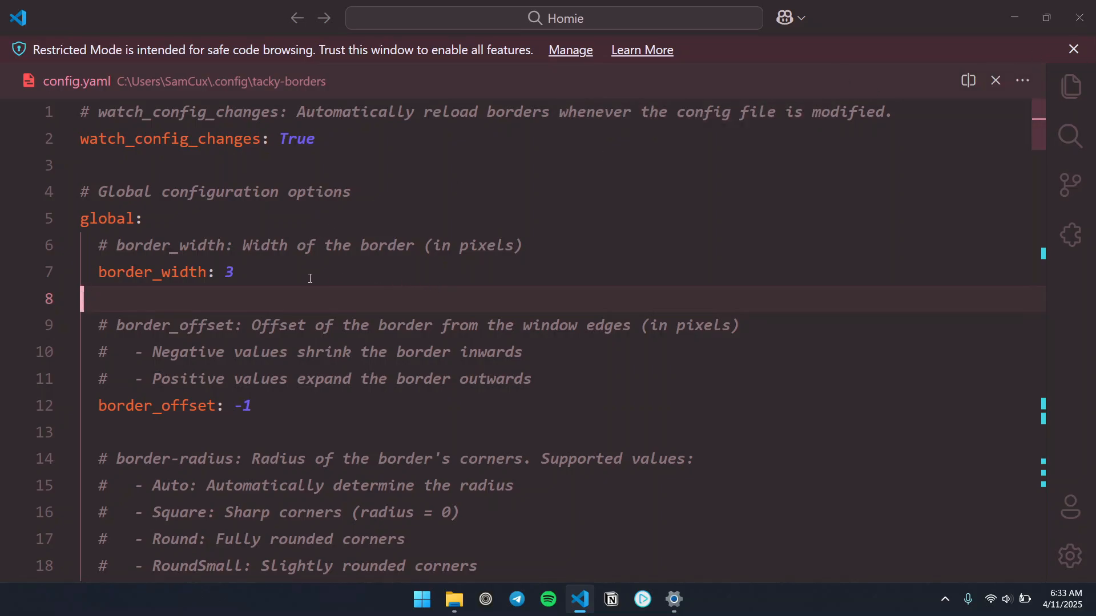
pyautogui.moveTo(96, 279); pyautogui.dragTo(307, 279)
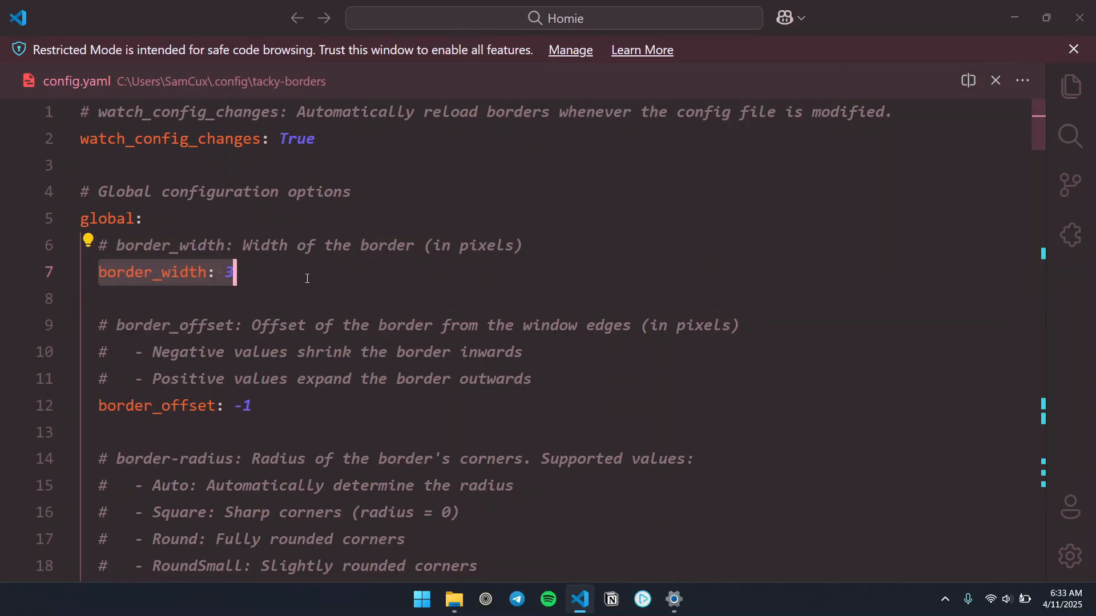
pyautogui.press('super+Down')
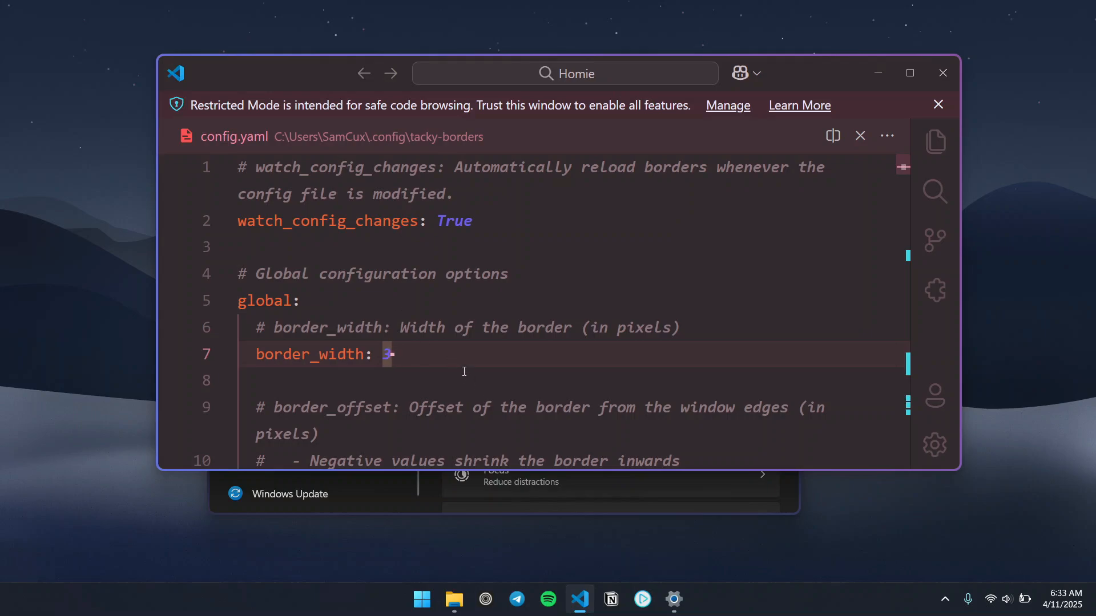
# - Set the global border_width to 7 in config.yaml and save the file
pyautogui.doubleClick(386, 355)
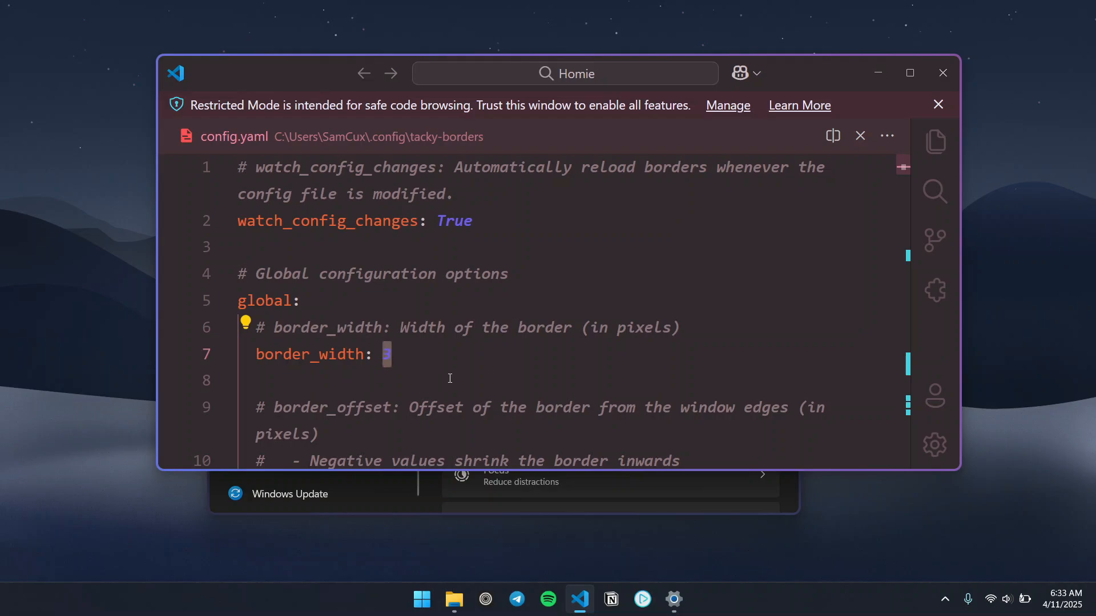
pyautogui.click(397, 365)
pyautogui.write('7')
pyautogui.hotkey('ctrl', 's')
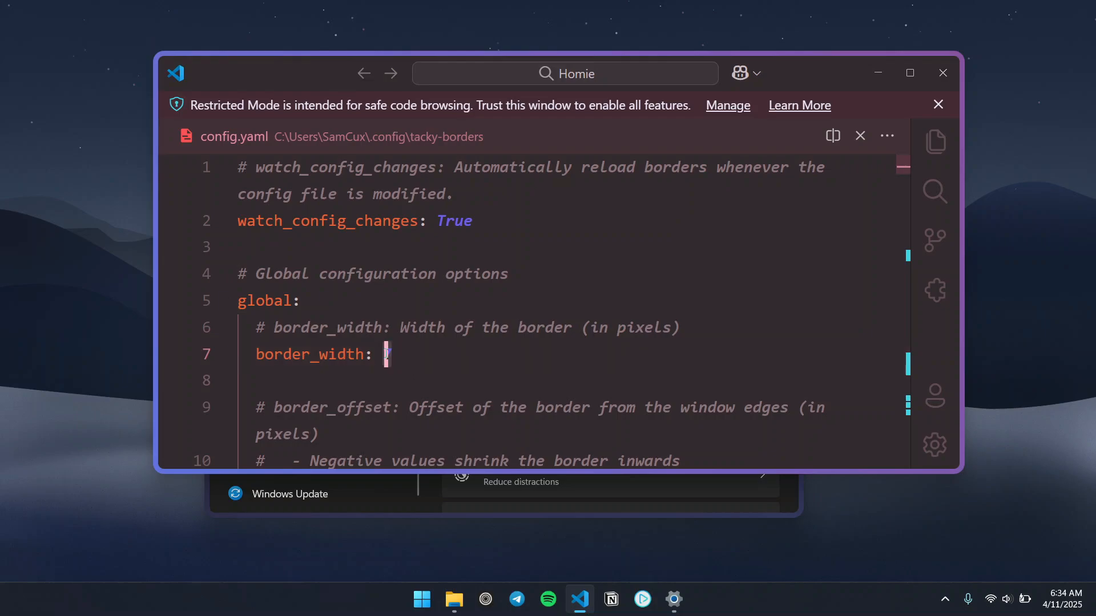
# - Try a border_width of 1 with a save, and return the value to 3 and save again
pyautogui.moveTo(387, 354); pyautogui.dragTo(386, 356)
pyautogui.write('1')
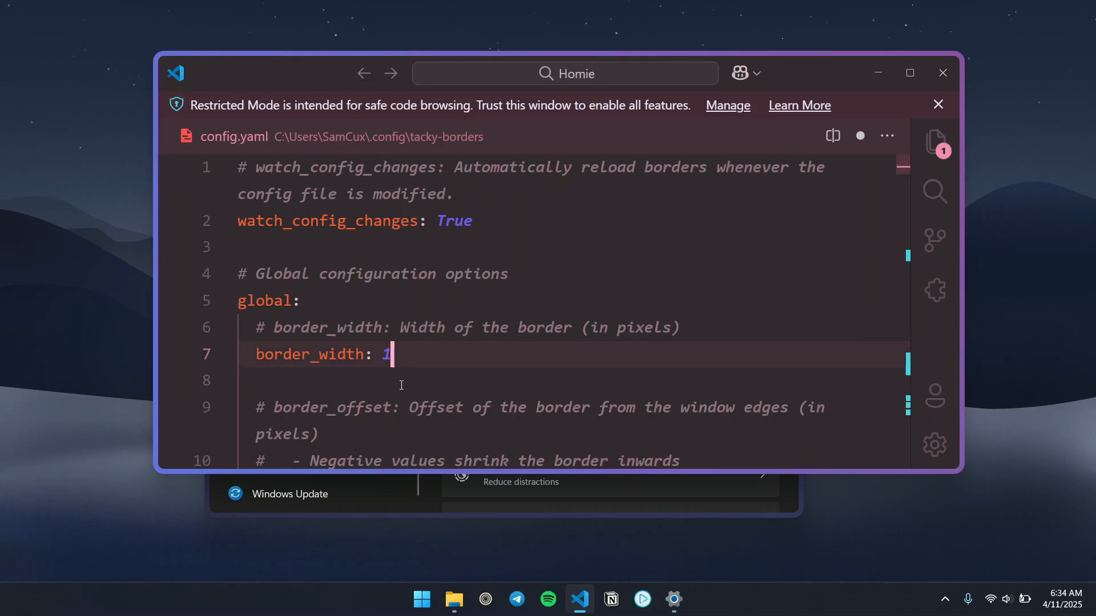
pyautogui.hotkey('ctrl', 's')
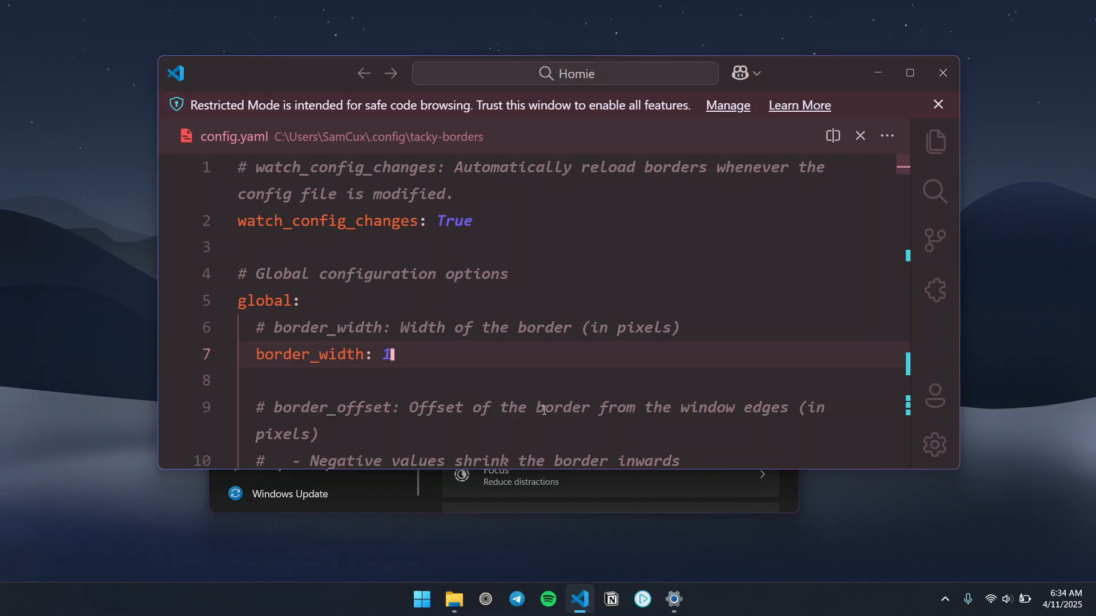
pyautogui.write('3')
pyautogui.hotkey('ctrl', 's')
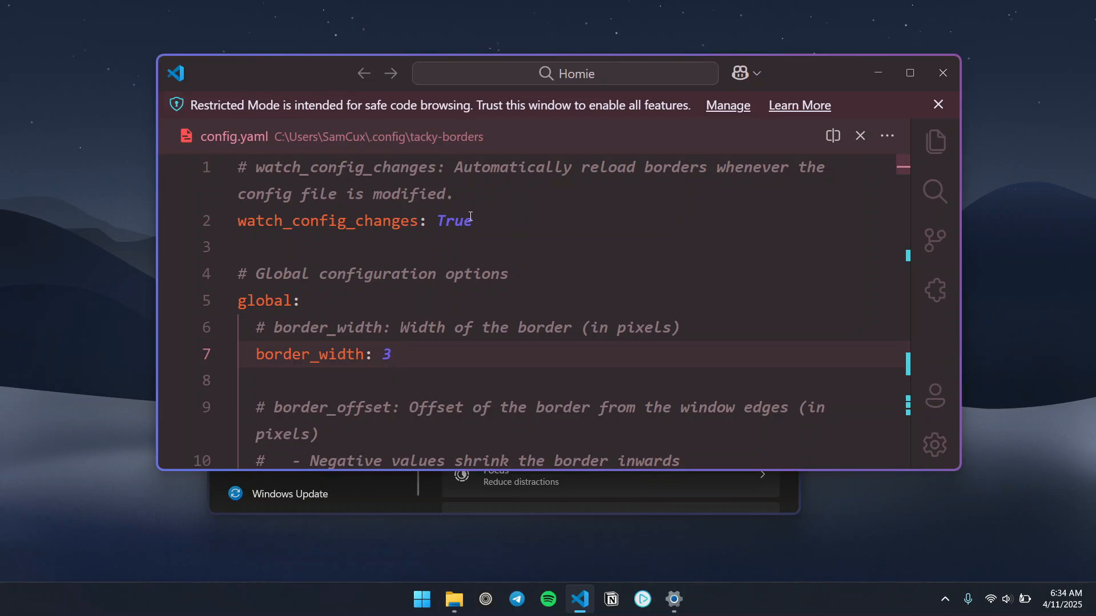
# - Try a global border_offset of -6 in config.yaml and return the value to -1
pyautogui.scroll(-5, 470, 216)
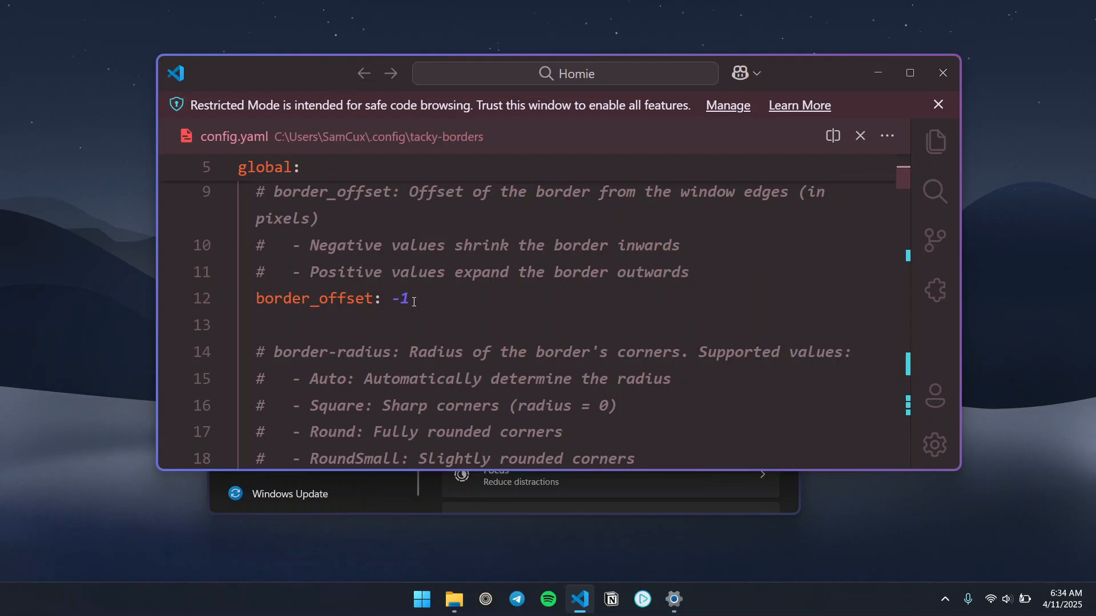
pyautogui.doubleClick(402, 299)
pyautogui.write('6')
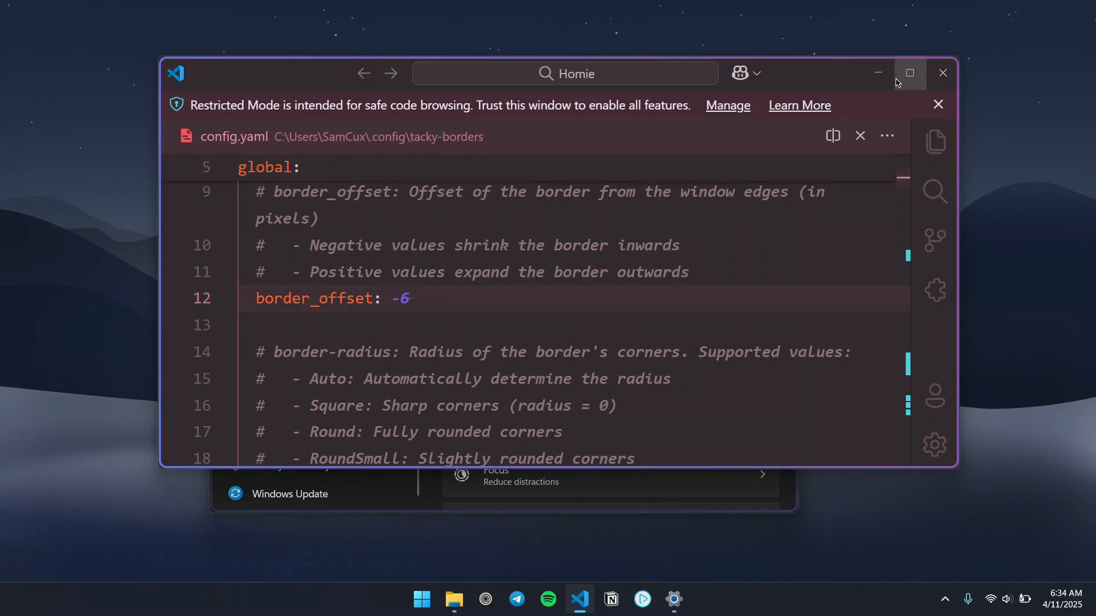
pyautogui.moveTo(401, 300); pyautogui.dragTo(420, 308)
pyautogui.write('1')
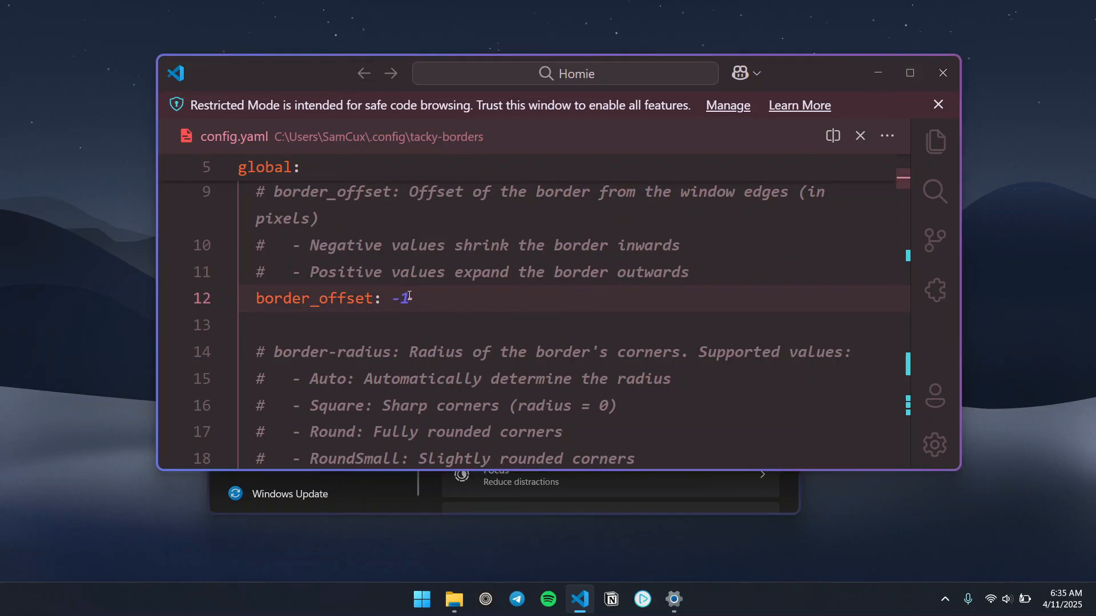
# - Replace the border_offset value with the positive value 6 and save config.yaml
pyautogui.moveTo(410, 299); pyautogui.dragTo(397, 307)
pyautogui.press('BackSpace')
pyautogui.write('6')
pyautogui.hotkey('ctrl', 's')
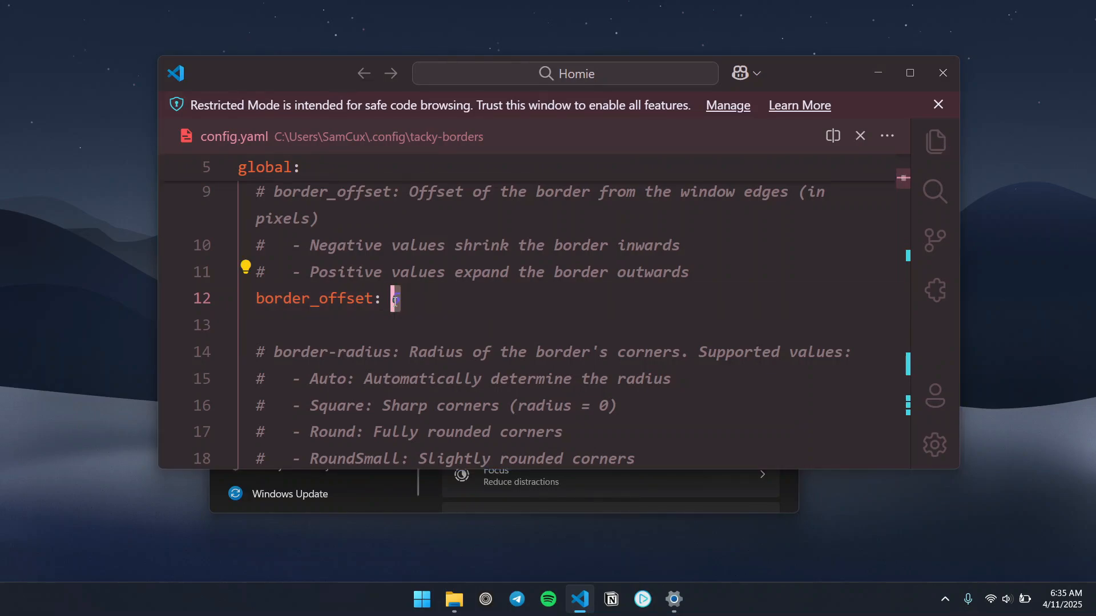
# - Set border_offset back to -1 and save config.yaml
pyautogui.press('BackSpace')
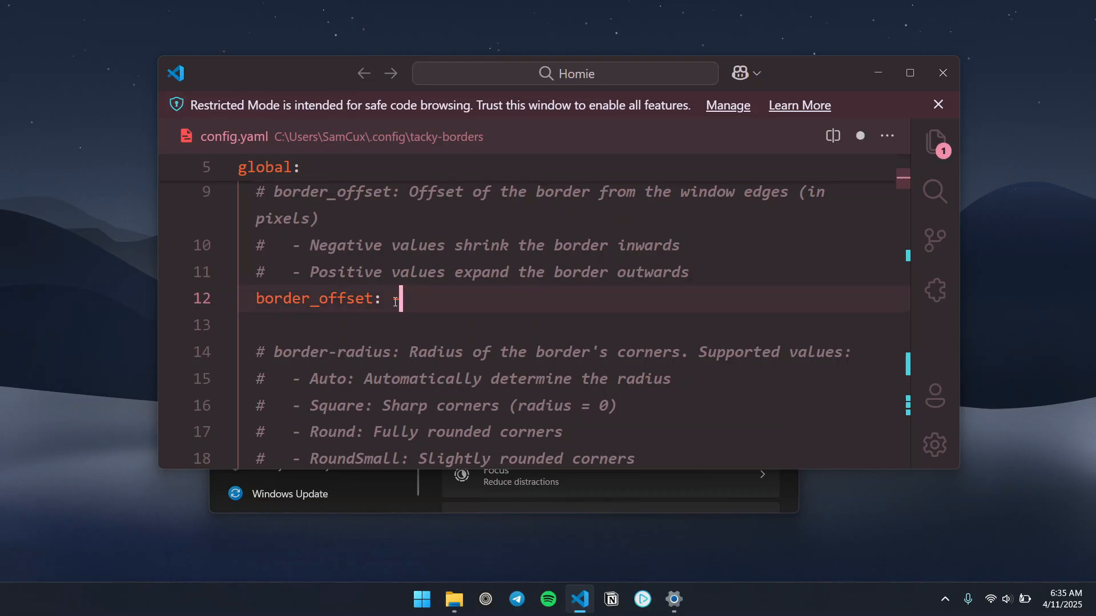
pyautogui.write('-1')
pyautogui.hotkey('ctrl', 's')
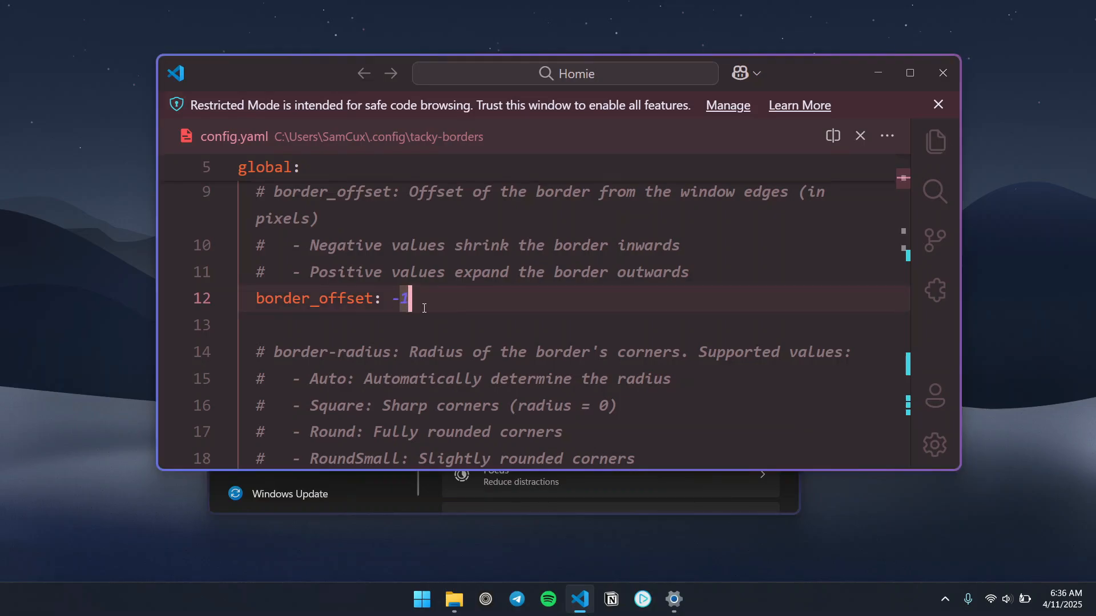
# - Copy the Square option from the border-radius comments into the global border_radius setting and save config.yaml
pyautogui.scroll(-1, 424, 308)
pyautogui.scroll(-1, 475, 306)
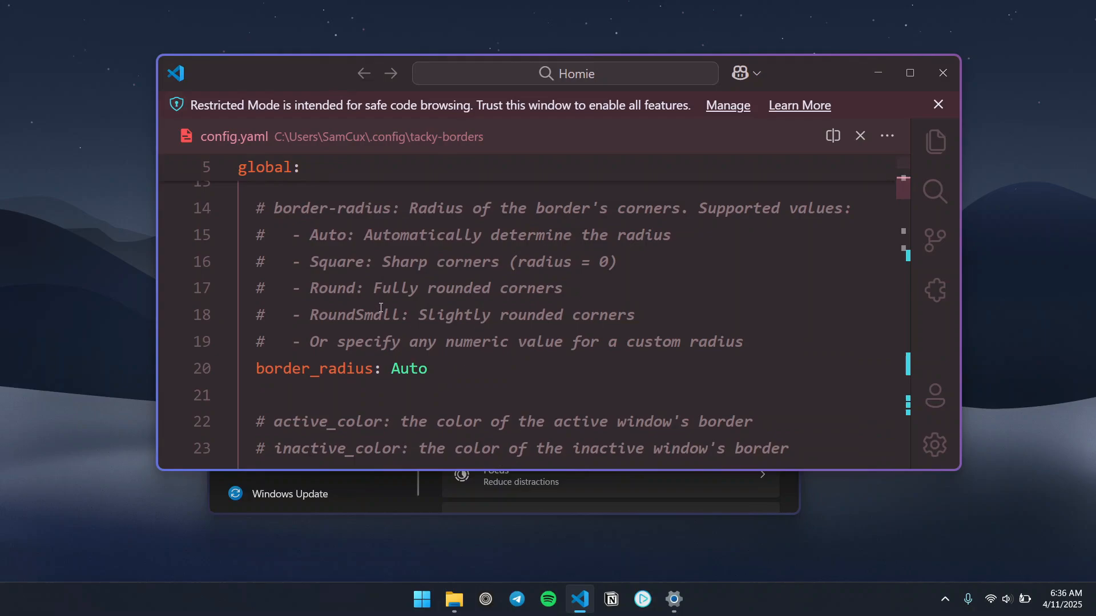
pyautogui.doubleClick(328, 234)
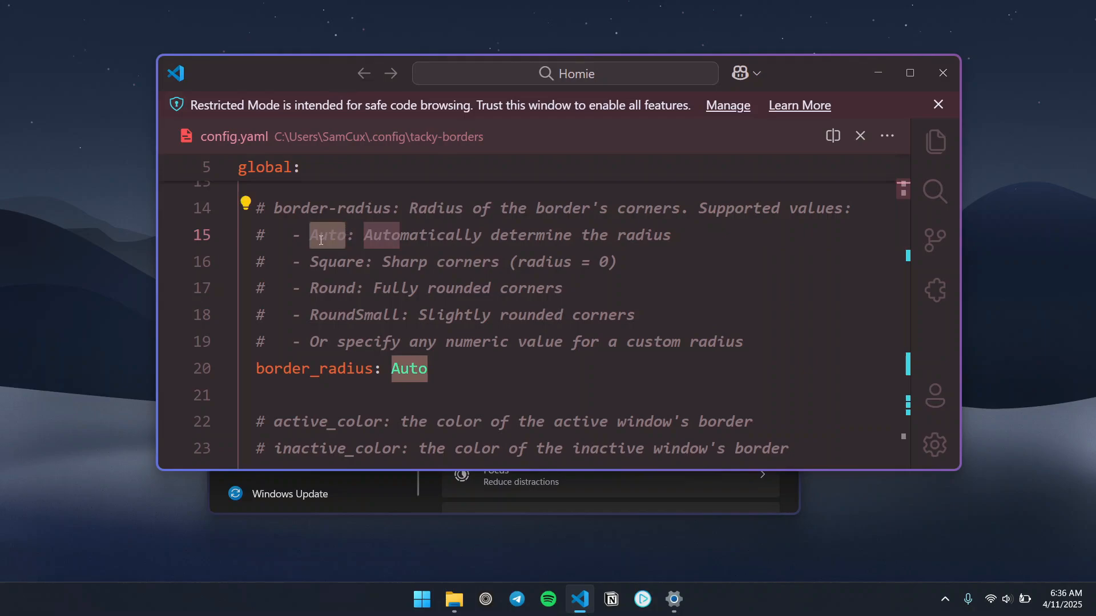
pyautogui.click(318, 234)
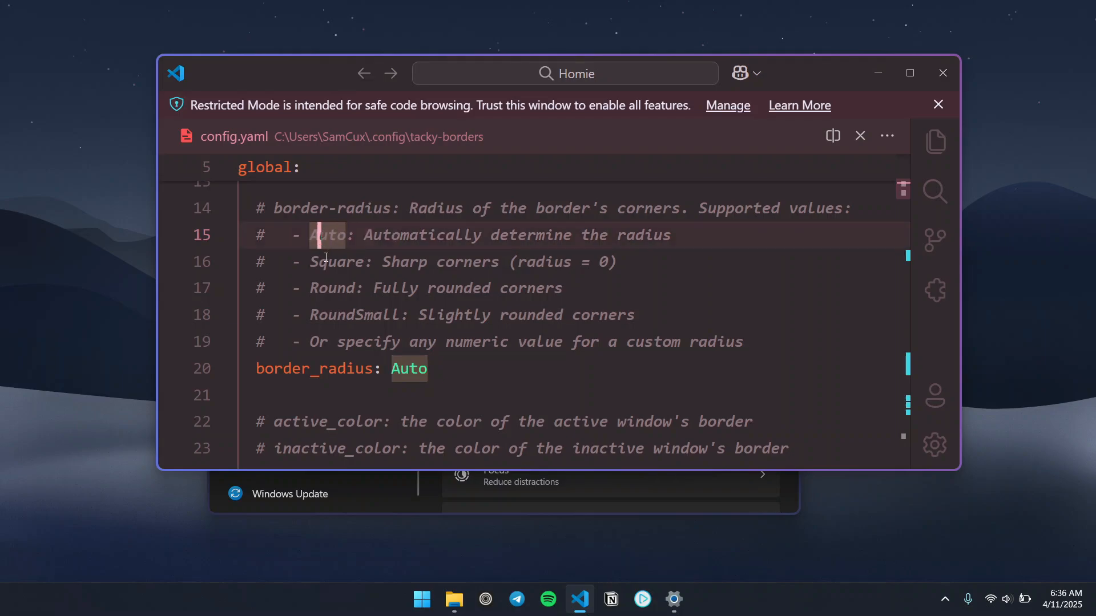
pyautogui.click(330, 264)
pyautogui.doubleClick(331, 265)
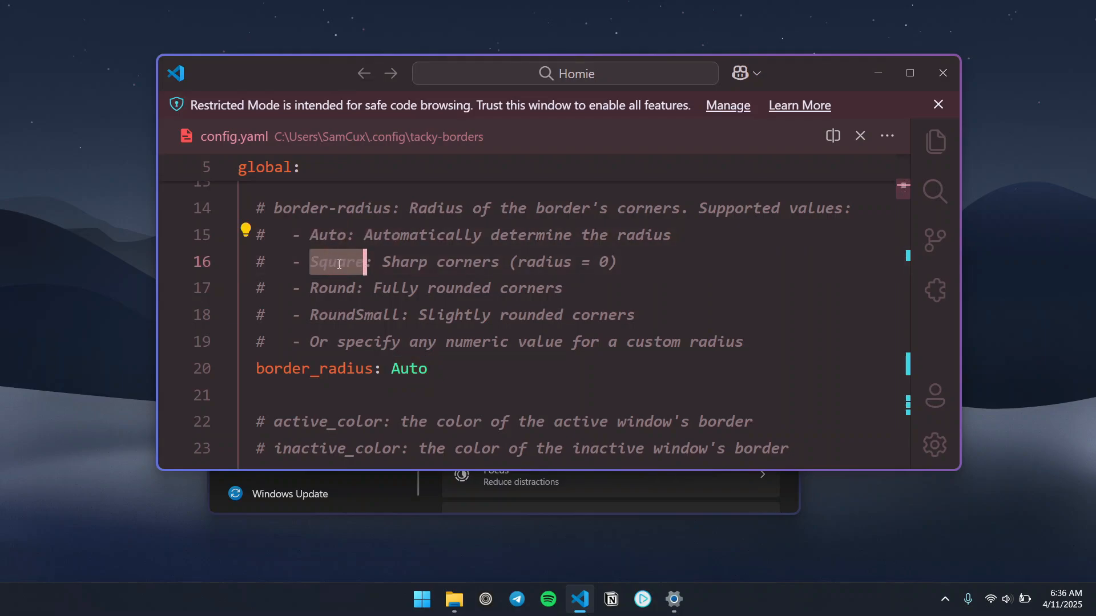
pyautogui.hotkey('ctrl', 'c')
pyautogui.doubleClick(409, 369)
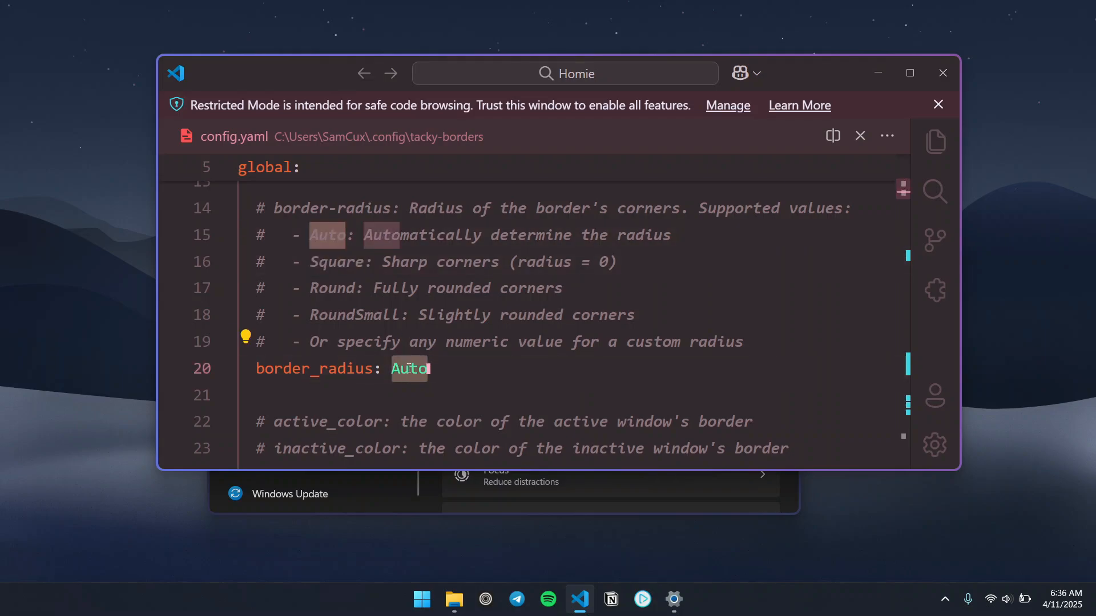
pyautogui.hotkey('ctrl', 'v')
pyautogui.hotkey('ctrl', 's')
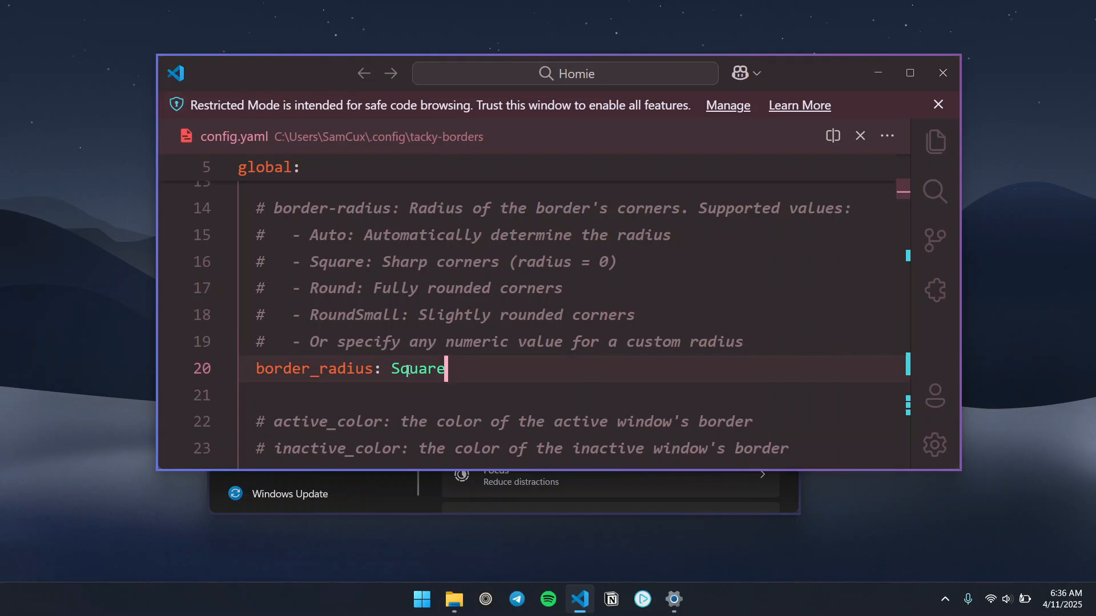
# - Replace the border_radius value with Round from the supported values list and save the file
pyautogui.doubleClick(335, 290)
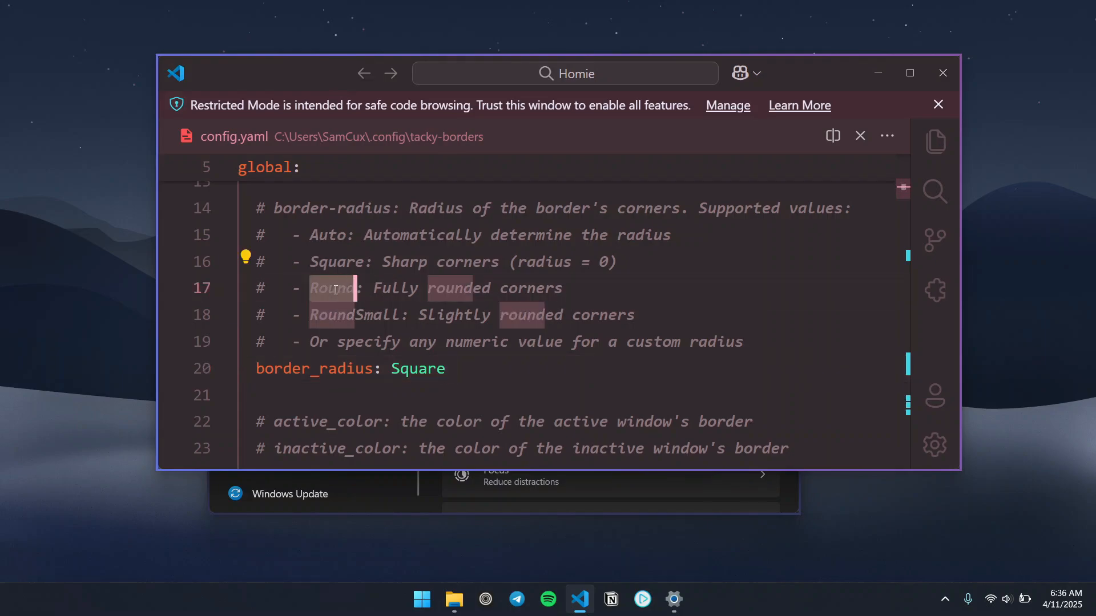
pyautogui.doubleClick(425, 369)
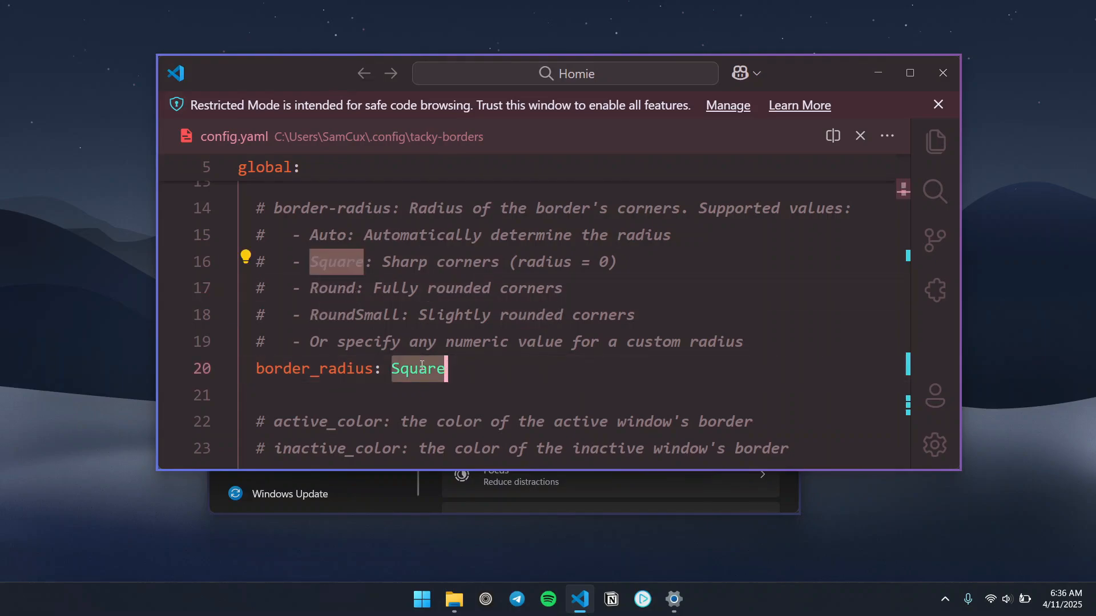
pyautogui.hotkey('ctrl', 'v')
pyautogui.hotkey('ctrl', 's')
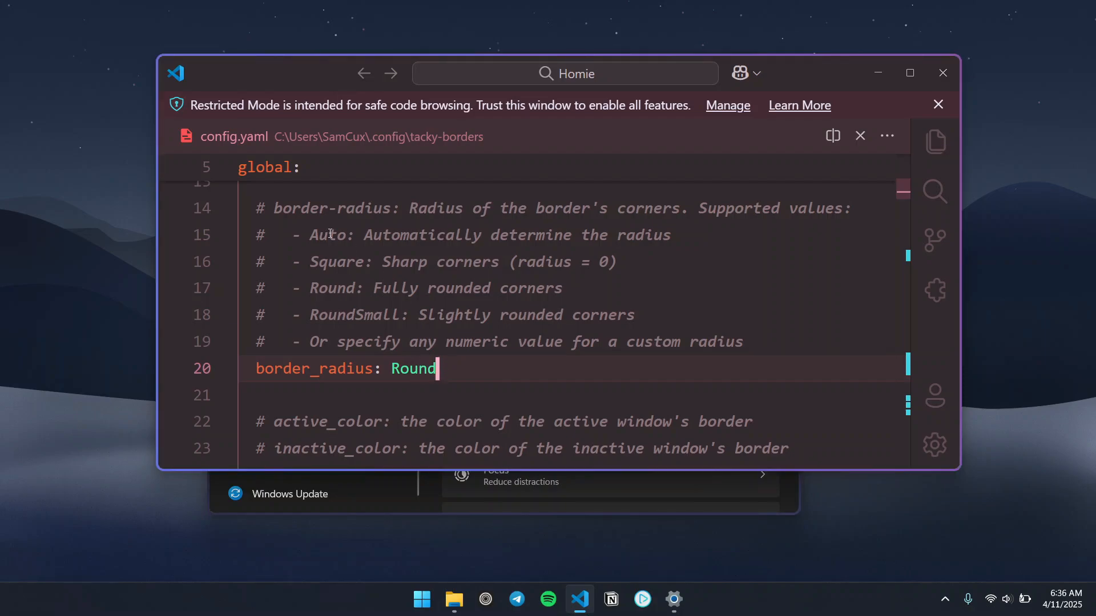
# - Set border_radius back to Auto and save config.yaml
pyautogui.doubleClick(330, 234)
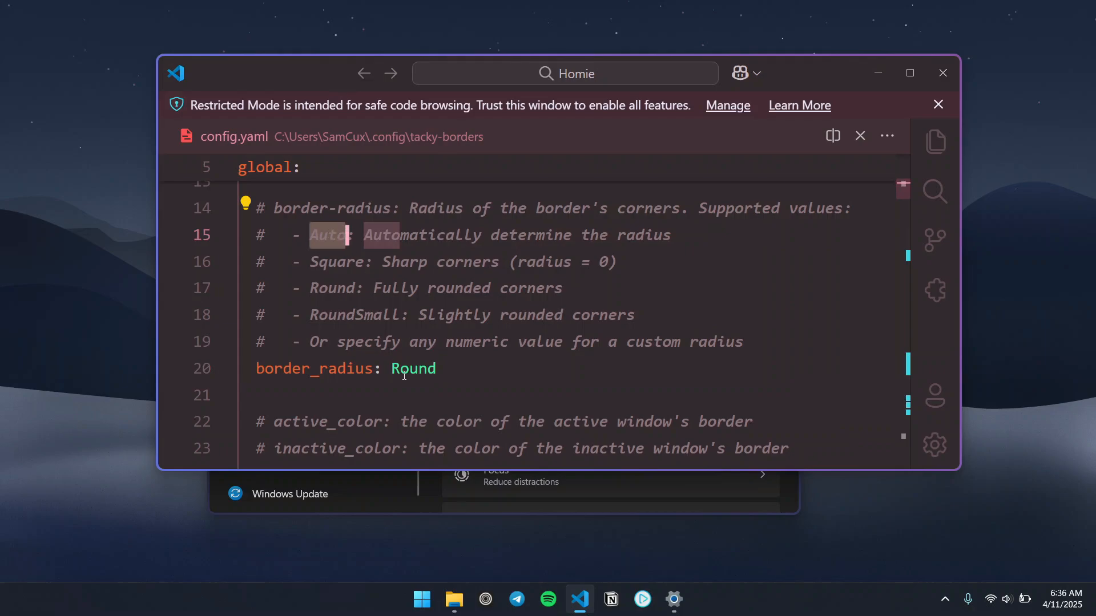
pyautogui.tripleClick(406, 371)
pyautogui.doubleClick(410, 368)
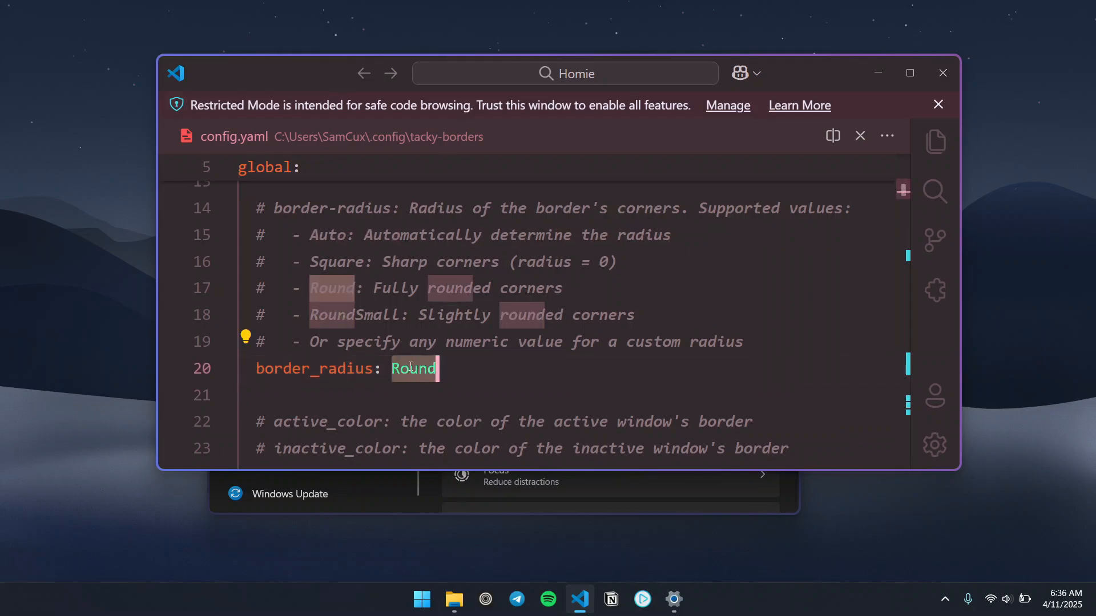
pyautogui.hotkey('ctrl', 'v')
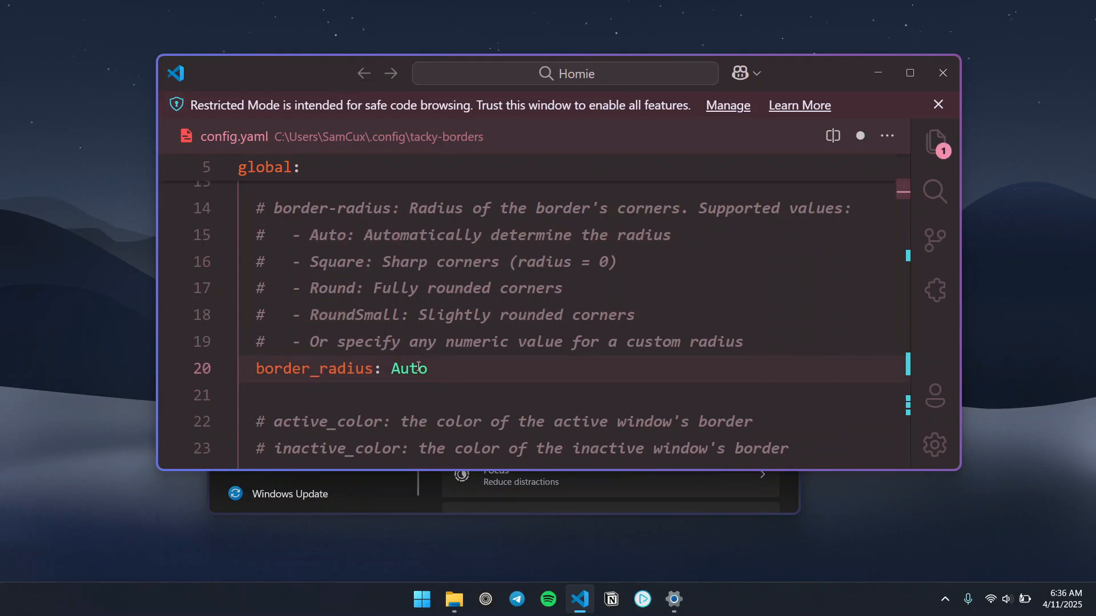
pyautogui.hotkey('ctrl', 's')
# - Examine the supported color types in the comments and the active_color and inactive_color blocks of the global section
pyautogui.scroll(-3, 487, 325)
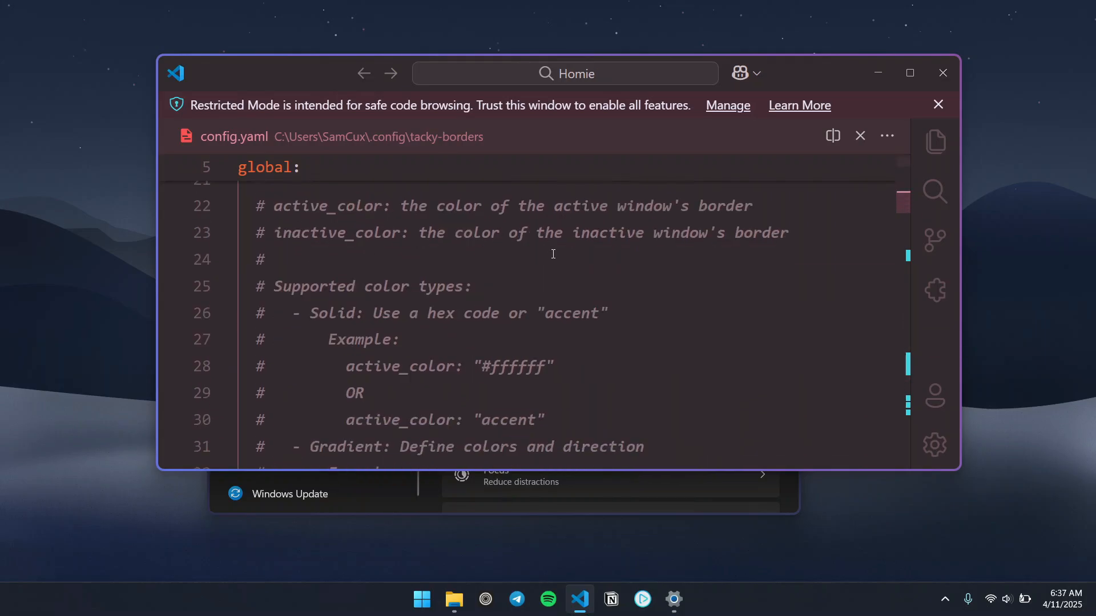
pyautogui.scroll(-2, 557, 267)
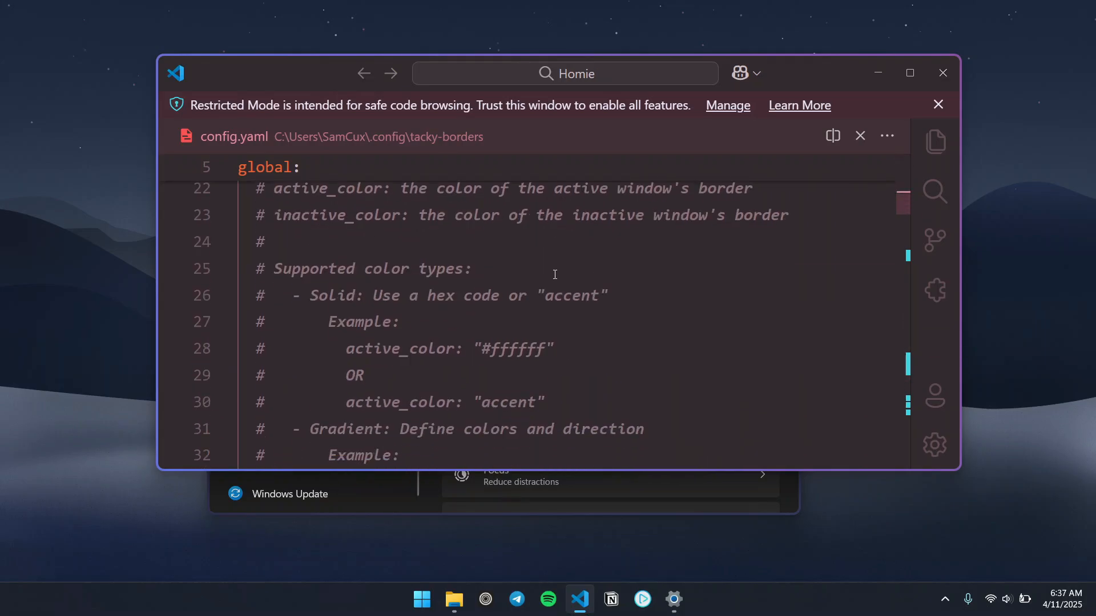
pyautogui.scroll(-5, 521, 297)
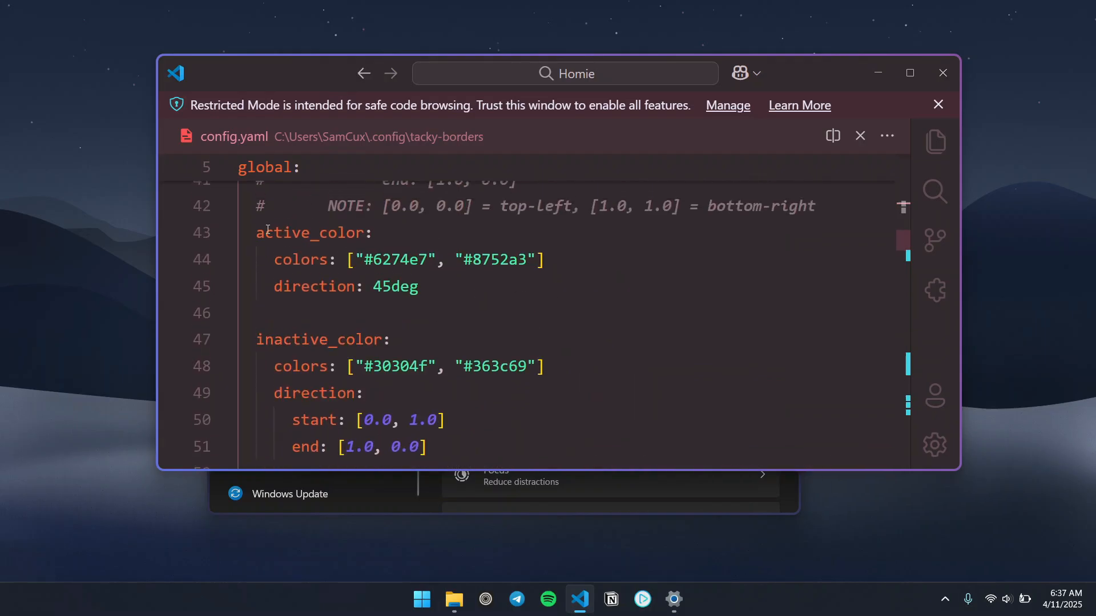
pyautogui.moveTo(258, 232); pyautogui.dragTo(560, 319)
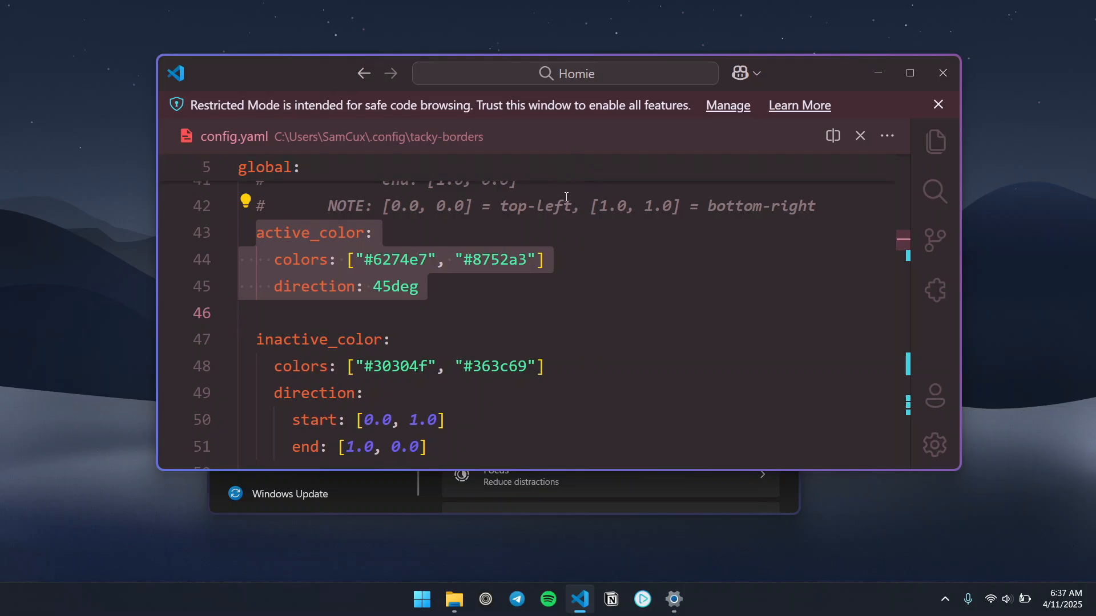
pyautogui.moveTo(245, 339); pyautogui.dragTo(623, 437)
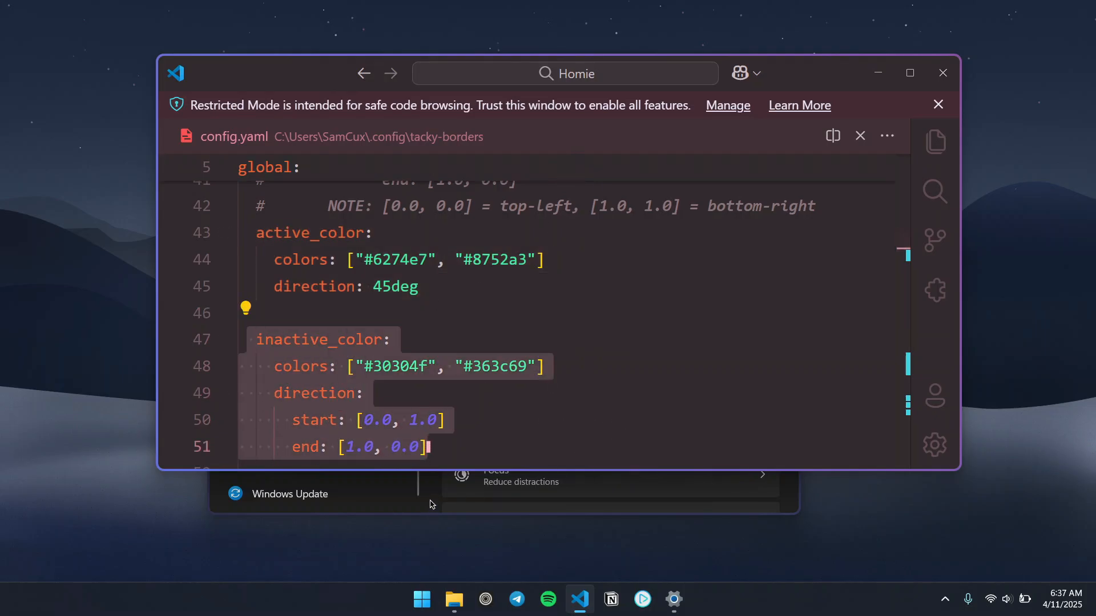
pyautogui.click(438, 494)
pyautogui.click(827, 346)
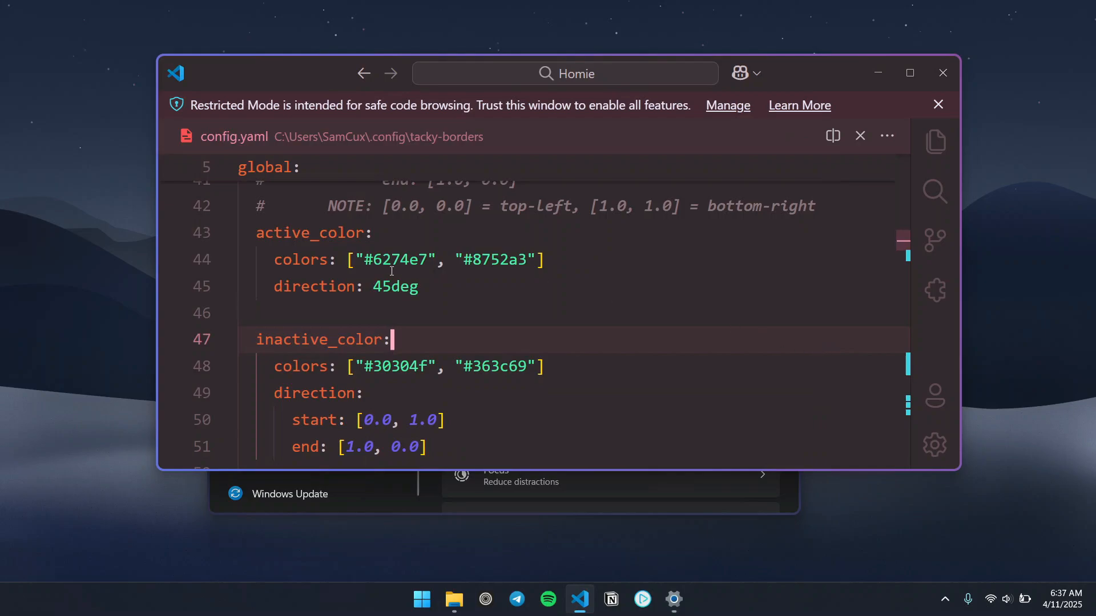
# - Examine the two gradient hex codes and the direction value under active_color
pyautogui.click(559, 260)
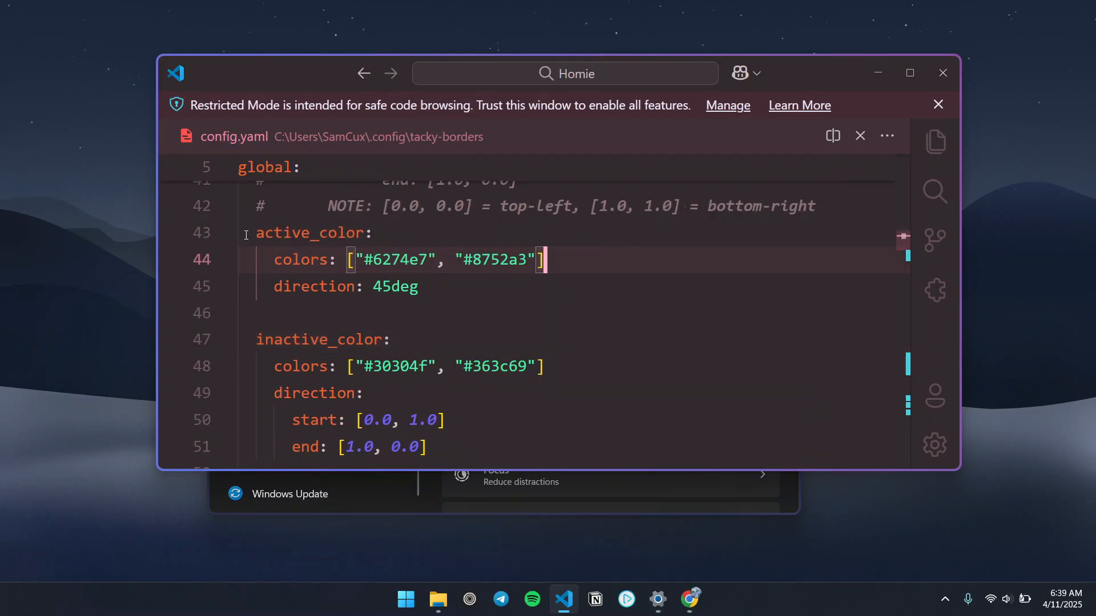
pyautogui.click(254, 237)
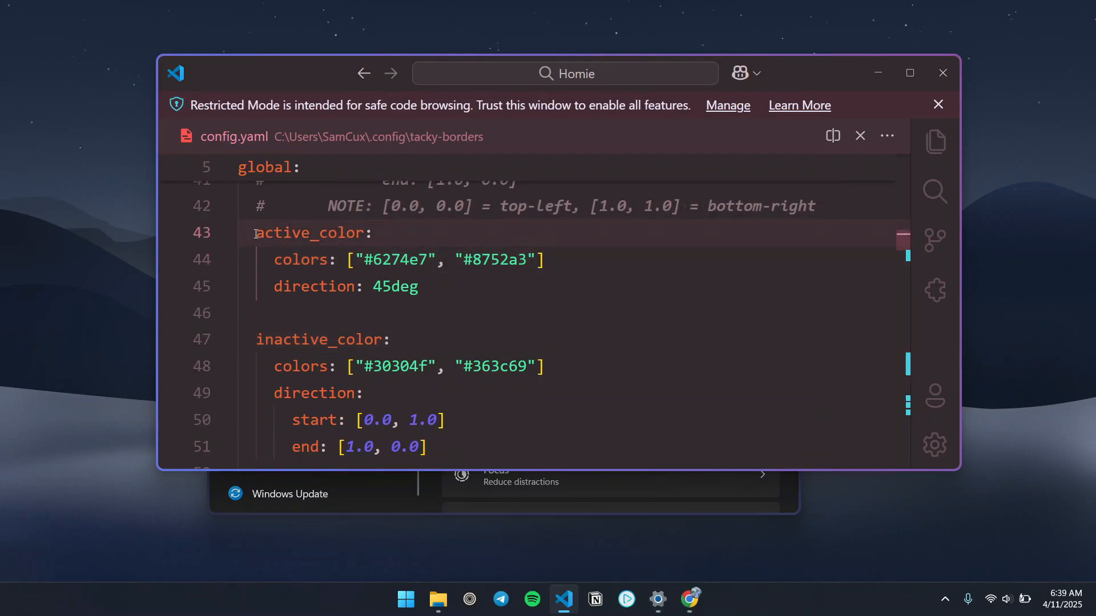
pyautogui.moveTo(255, 230); pyautogui.dragTo(431, 284)
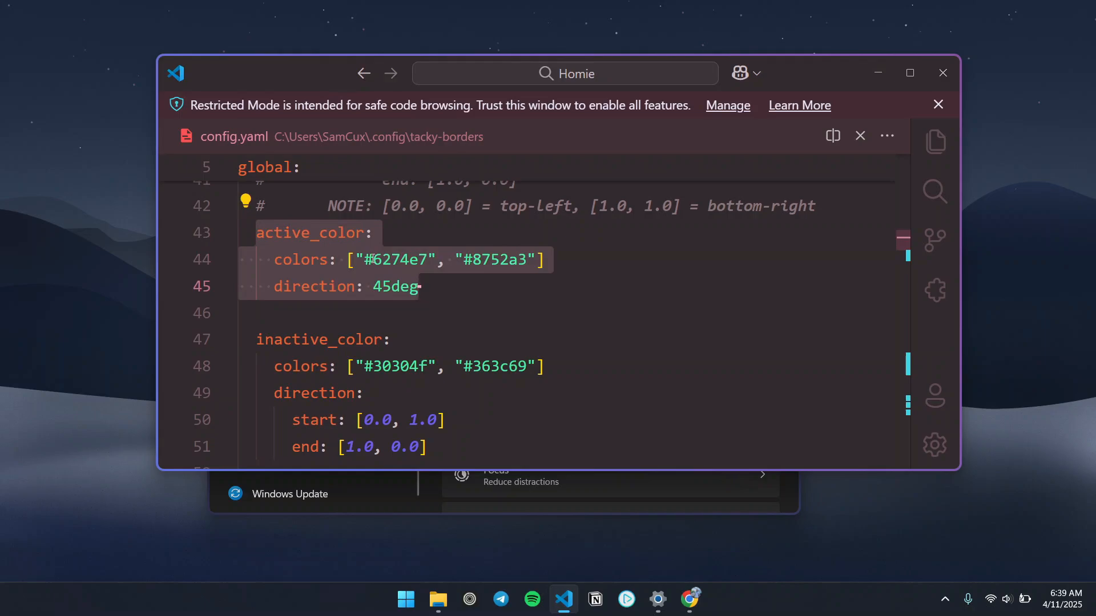
pyautogui.click(374, 260)
pyautogui.press('Right')
pyautogui.press('Right')
pyautogui.press('Right')
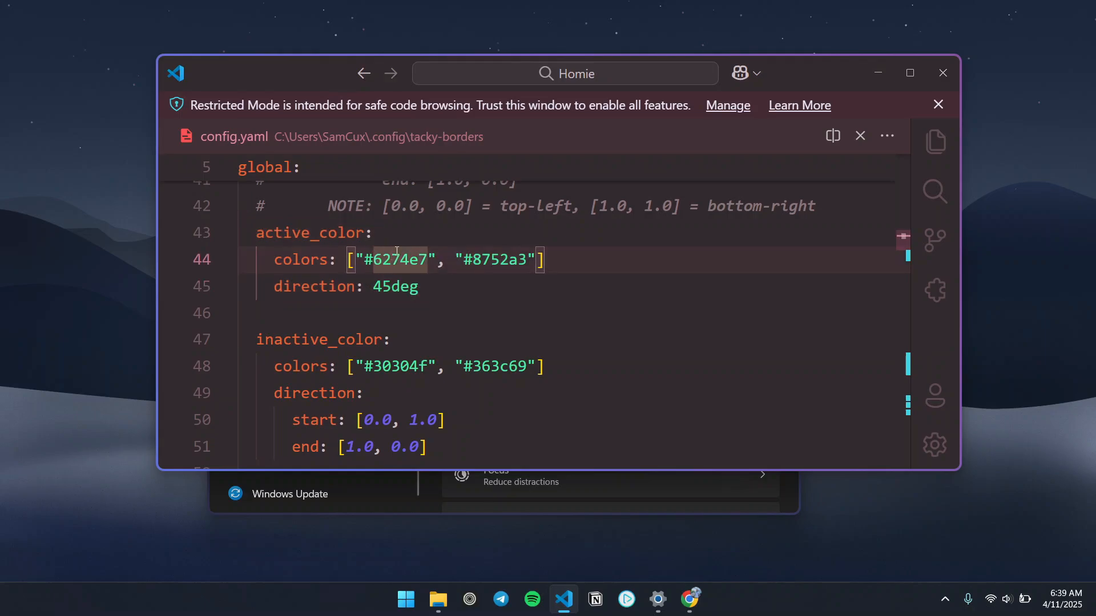
pyautogui.click(520, 257)
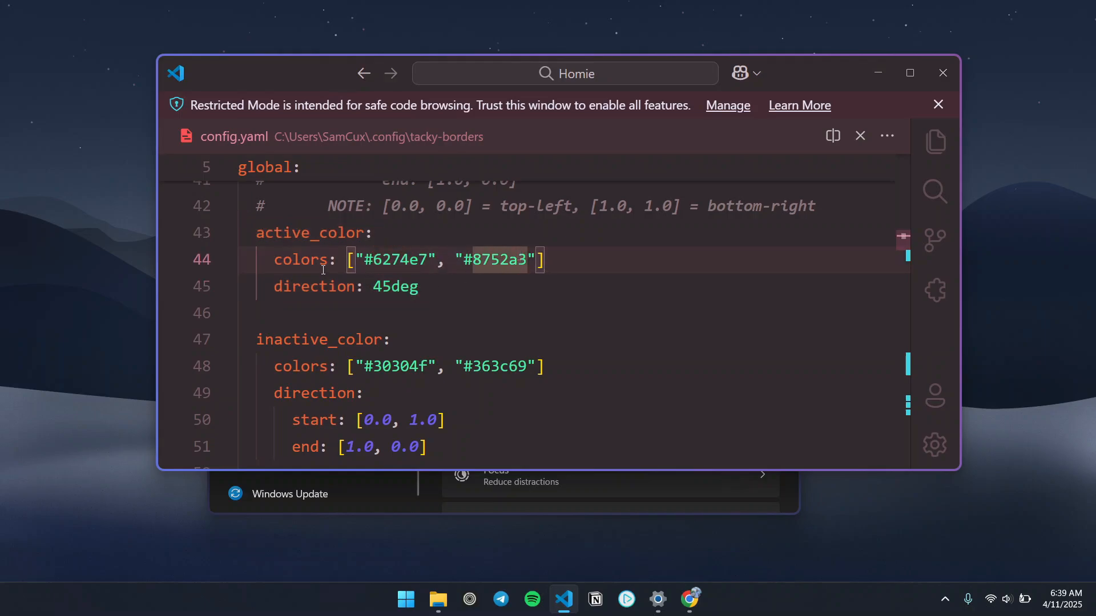
pyautogui.click(428, 260)
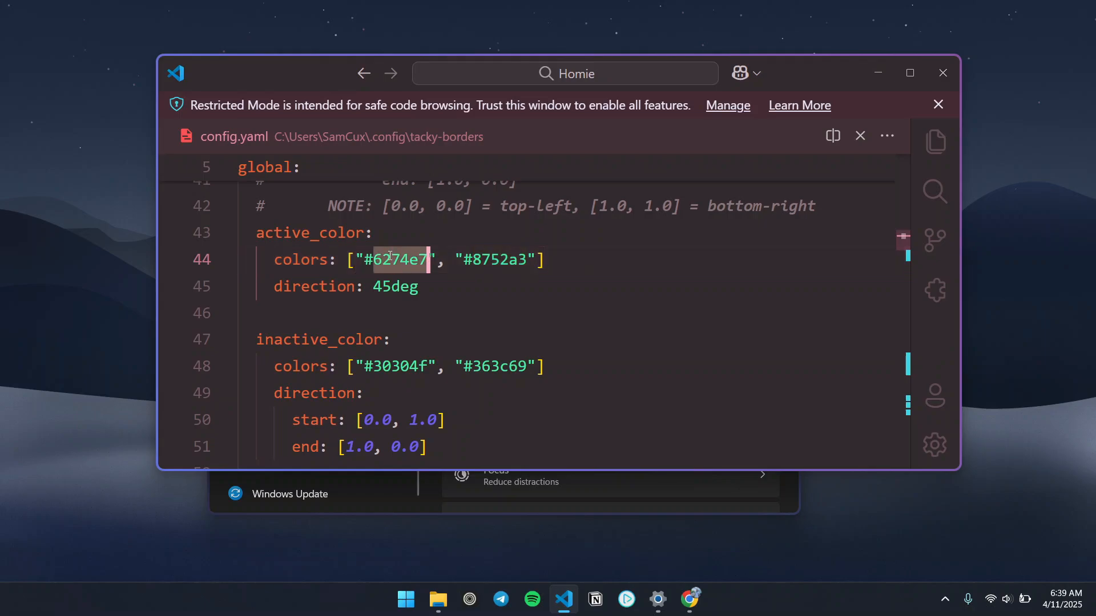
pyautogui.click(527, 260)
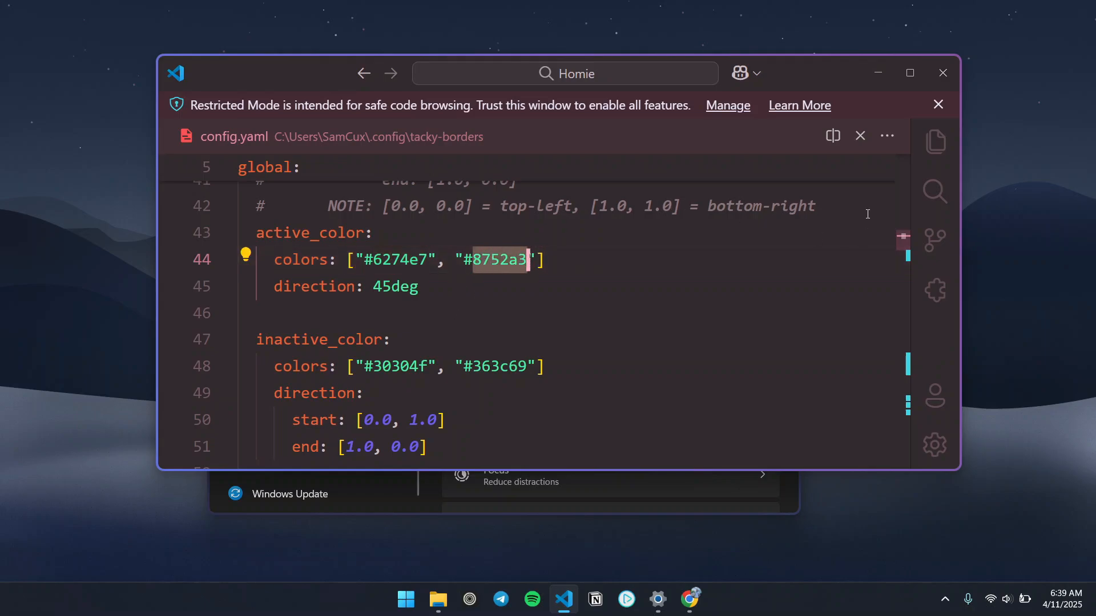
pyautogui.press('Down')
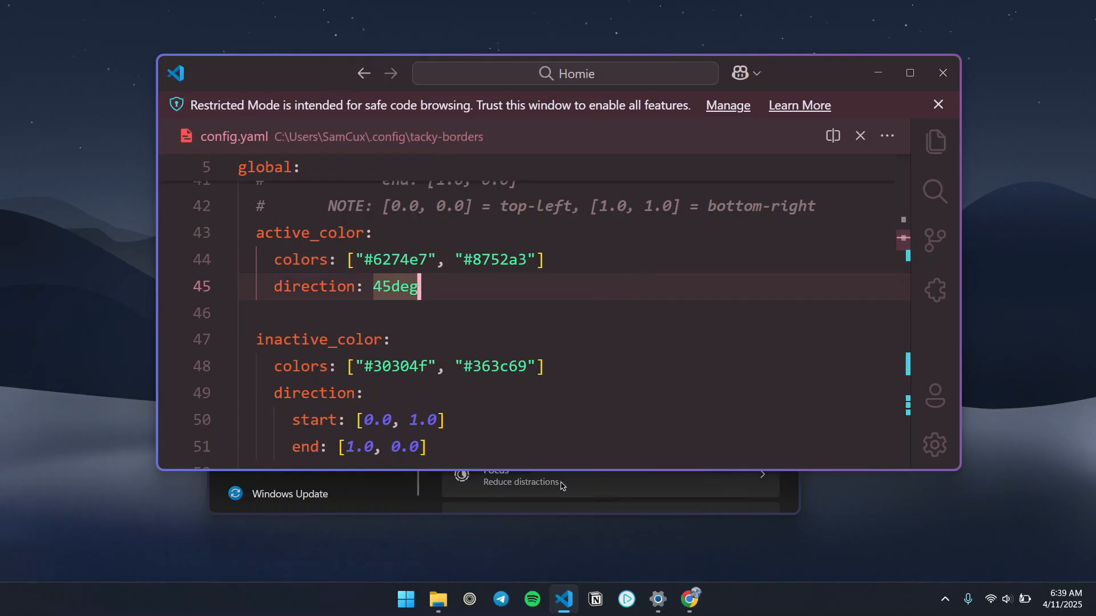
# - Switch to Chrome, choose the magenta #ff05f7 in Google's colour picker, copy its hex code, and return to the editor
pyautogui.click(690, 599)
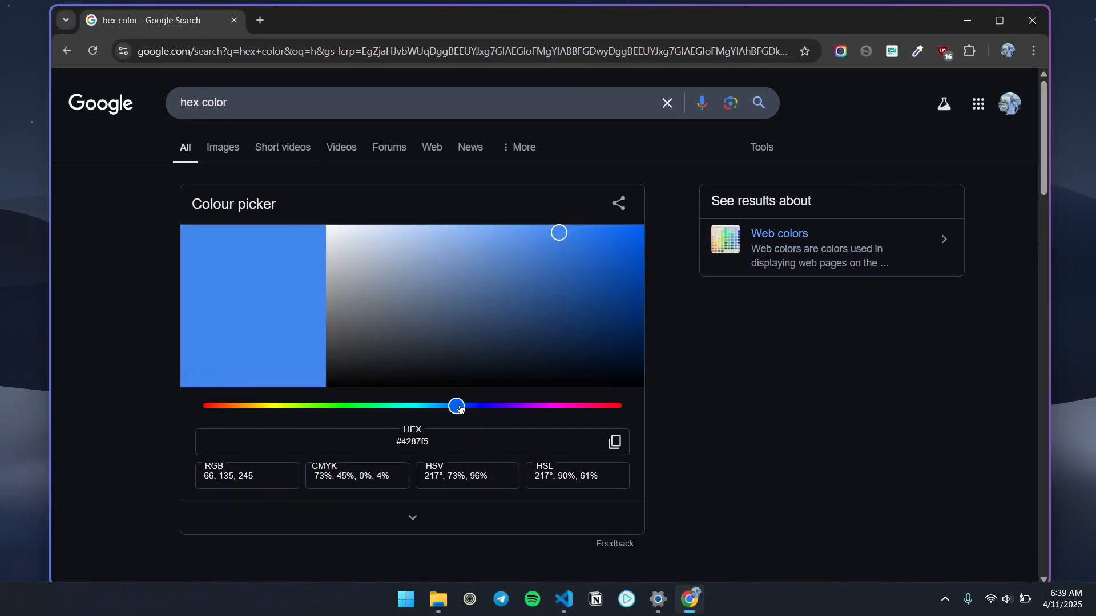
pyautogui.moveTo(459, 409); pyautogui.dragTo(553, 406)
pyautogui.moveTo(596, 242); pyautogui.dragTo(642, 224)
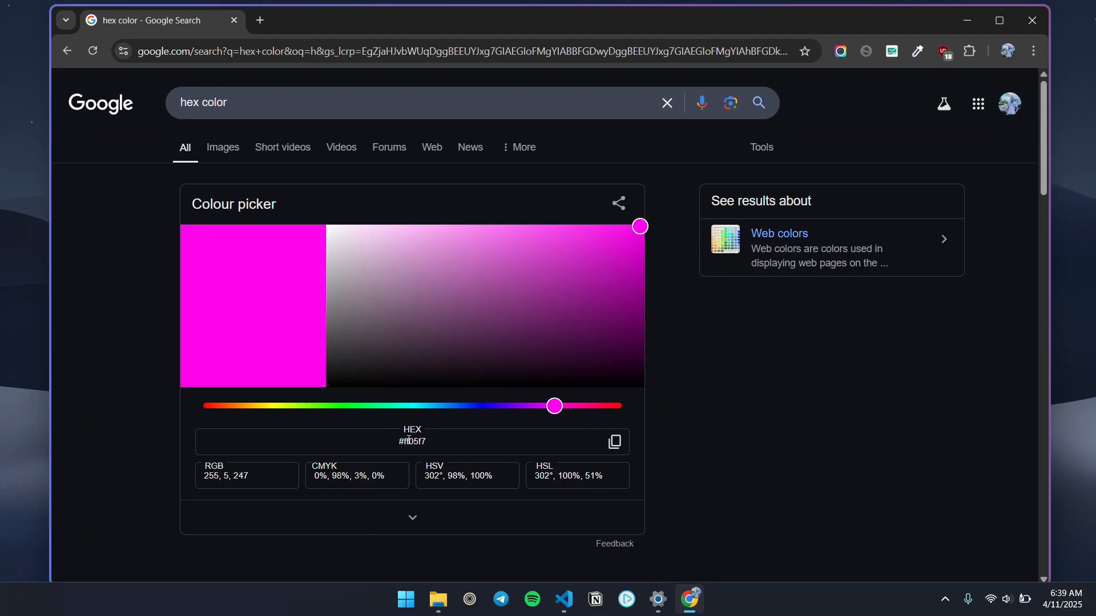
pyautogui.moveTo(398, 443); pyautogui.dragTo(429, 440)
pyautogui.click(613, 444)
pyautogui.click(967, 20)
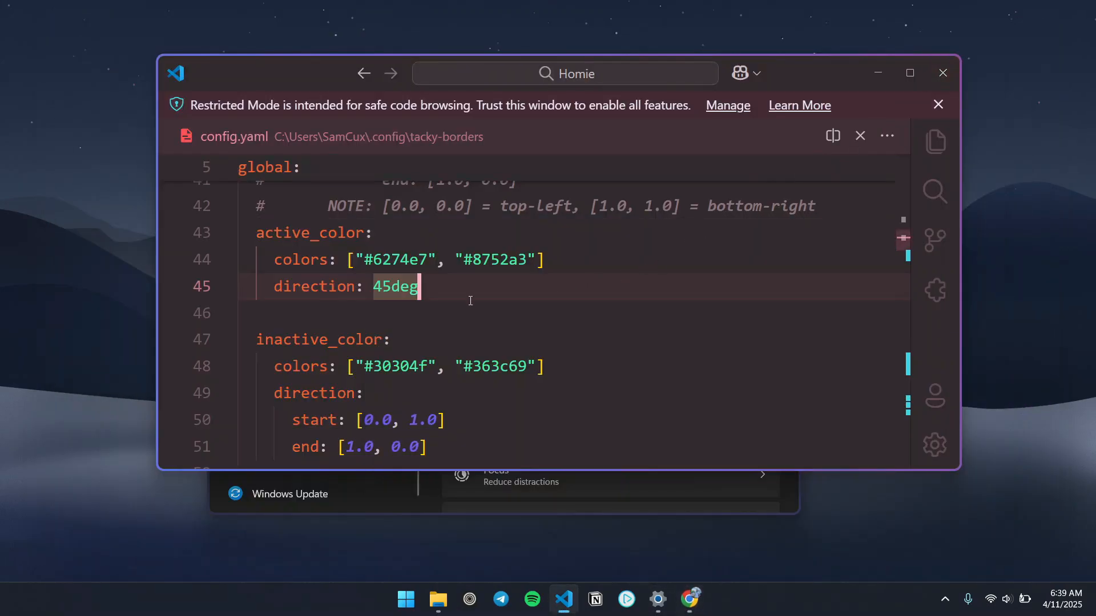
# - Replace the second active_color gradient color with #ff05f7 and save config.yaml
pyautogui.click(491, 260)
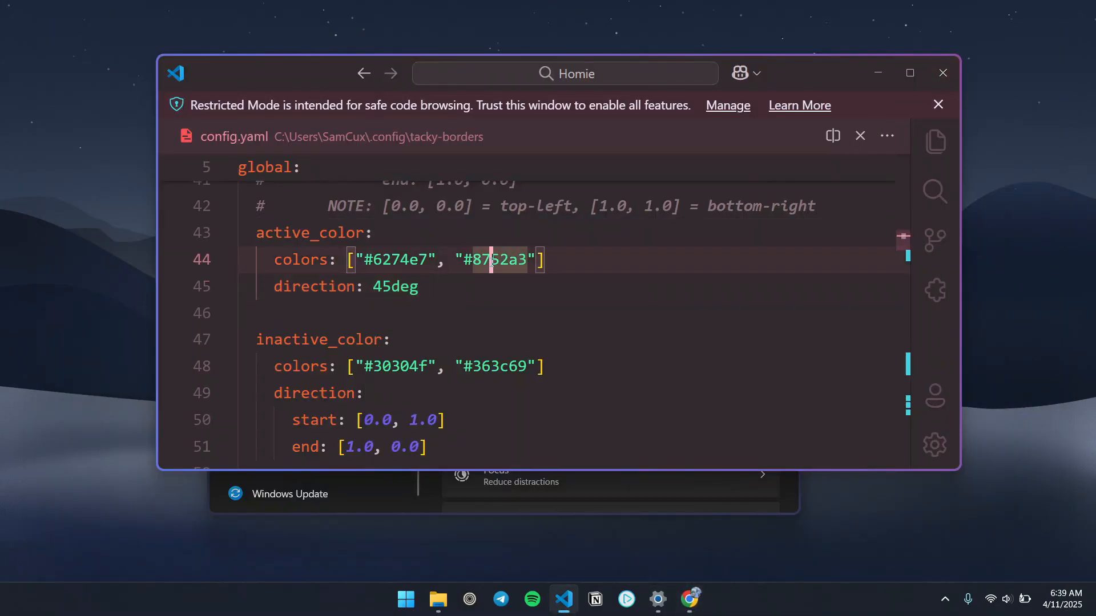
pyautogui.doubleClick(383, 259)
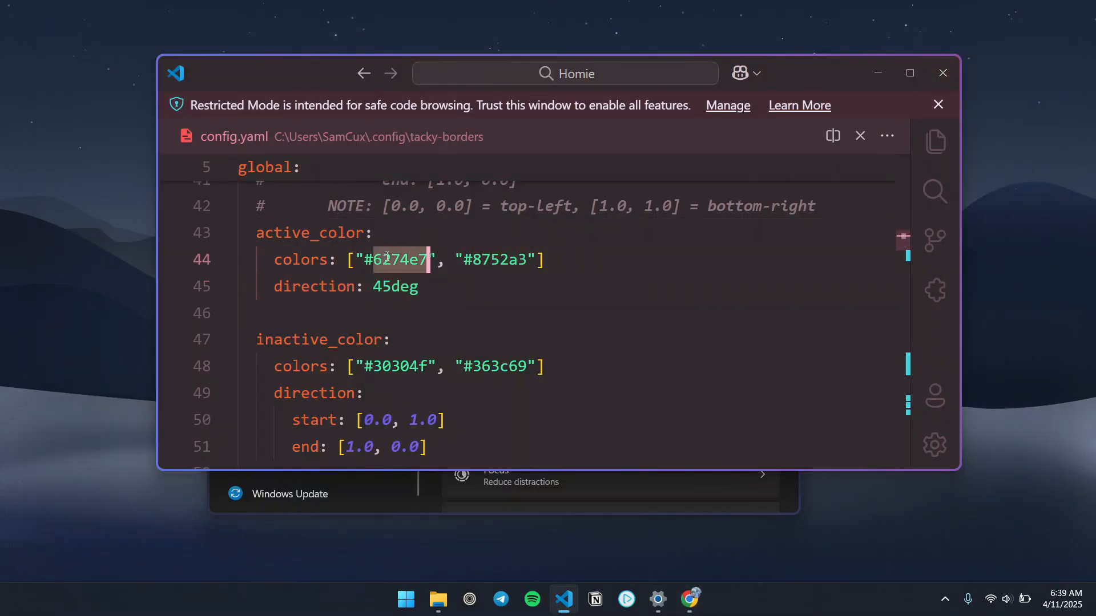
pyautogui.doubleClick(513, 258)
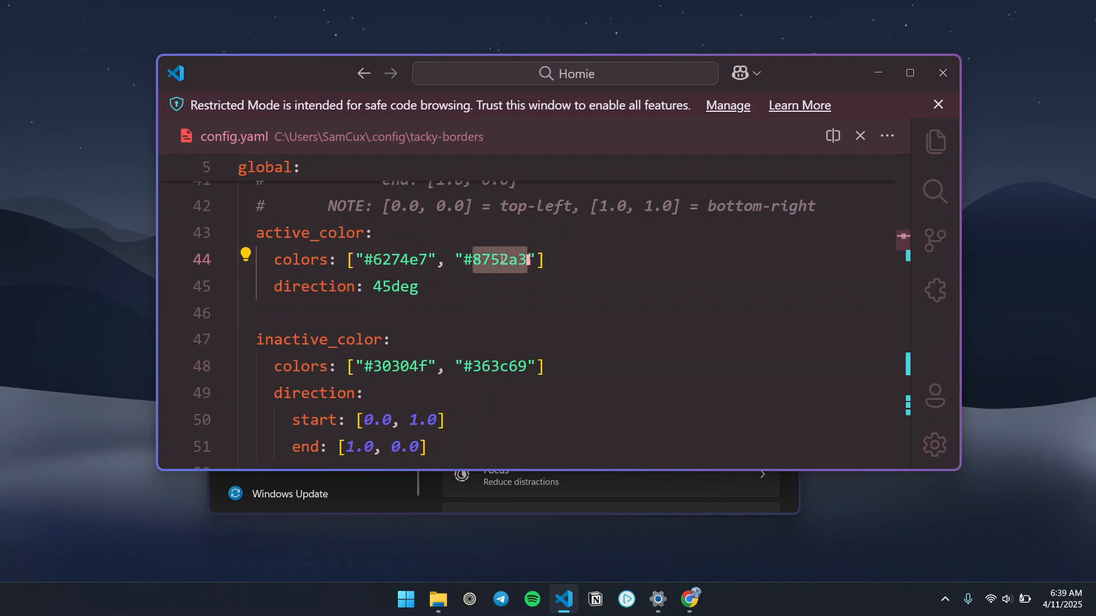
pyautogui.hotkey('ctrl', 'v')
pyautogui.click(477, 260)
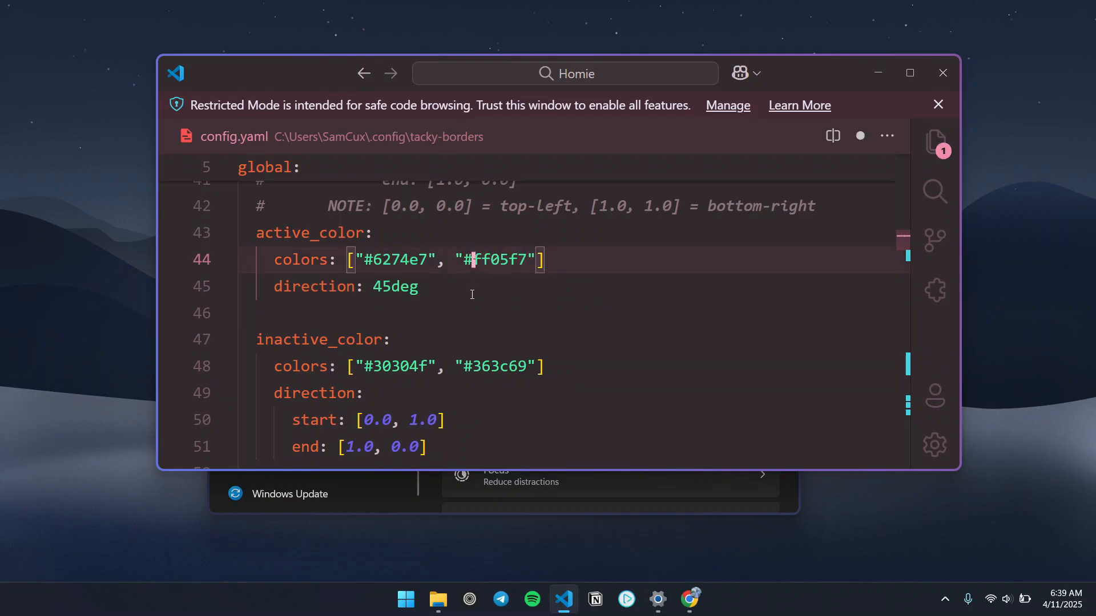
pyautogui.hotkey('ctrl', 's')
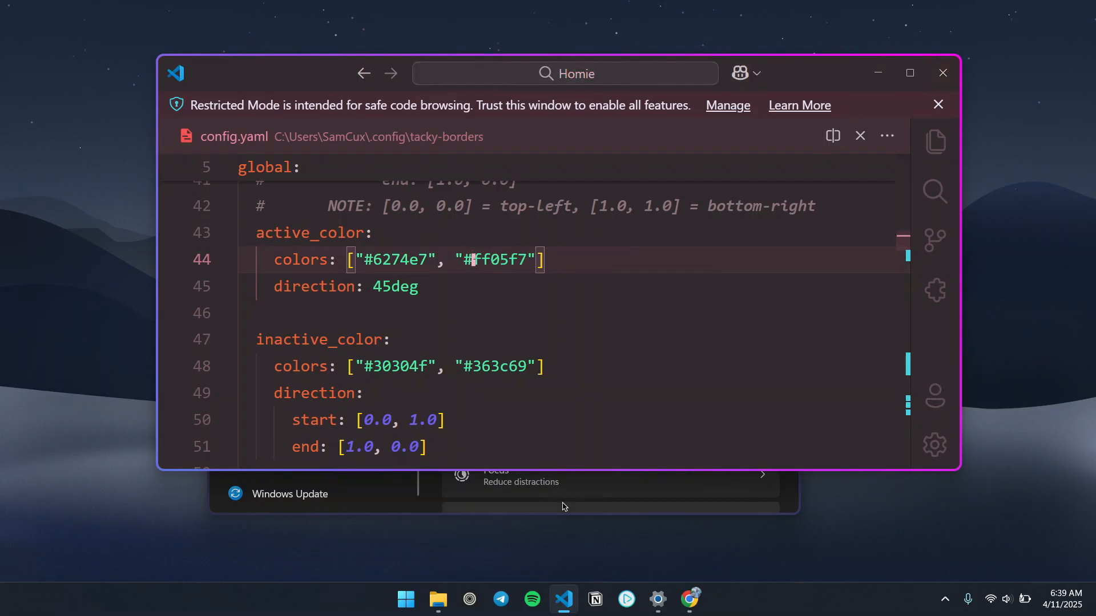
# - Copy the green #05ff16 from Google's colour picker in Chrome, replace the first active_color gradient color with it in the editor, and save config.yaml
pyautogui.click(689, 599)
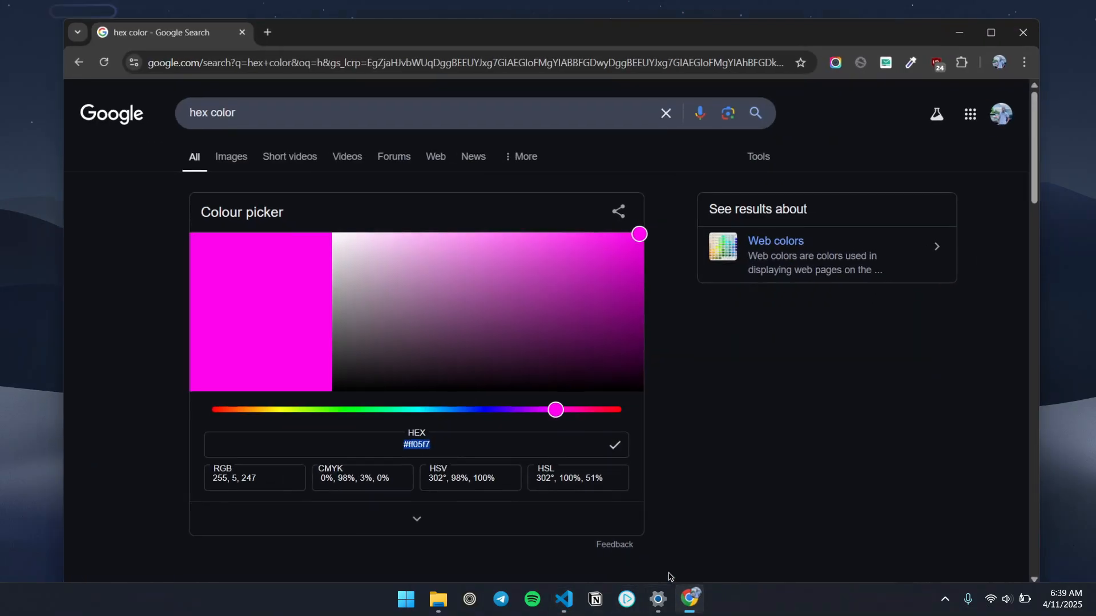
pyautogui.click(388, 406)
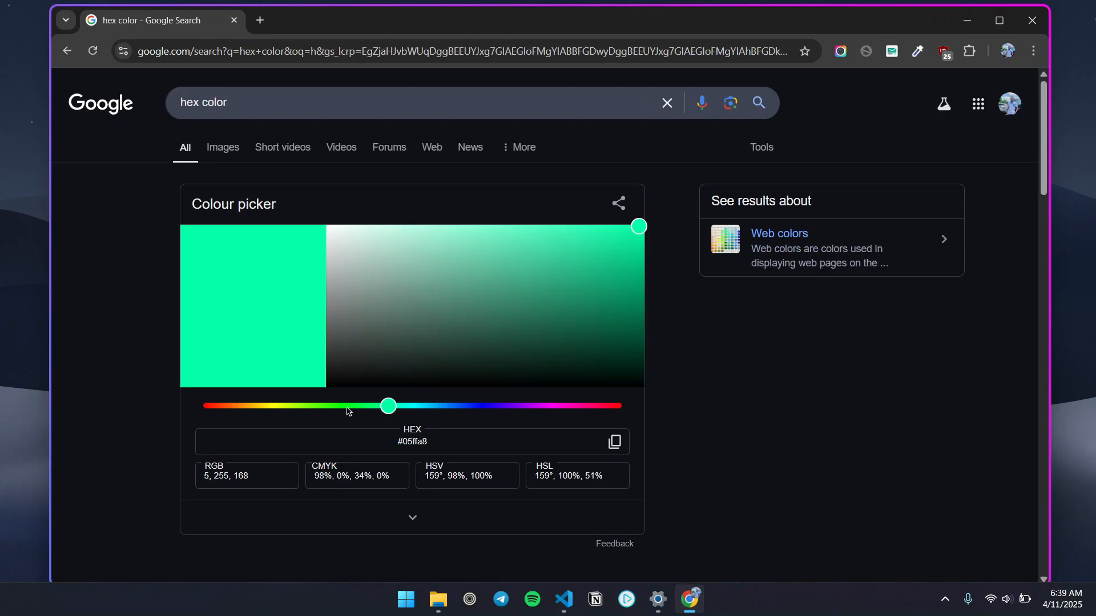
pyautogui.click(346, 408)
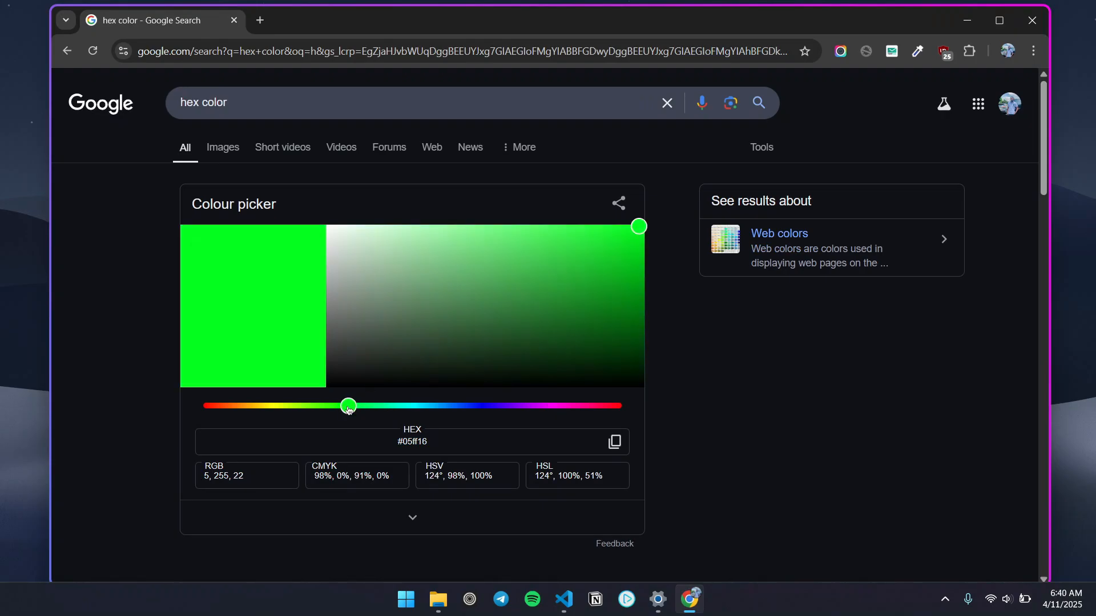
pyautogui.click(615, 443)
pyautogui.click(564, 599)
pyautogui.hotkey('ctrl', 'v')
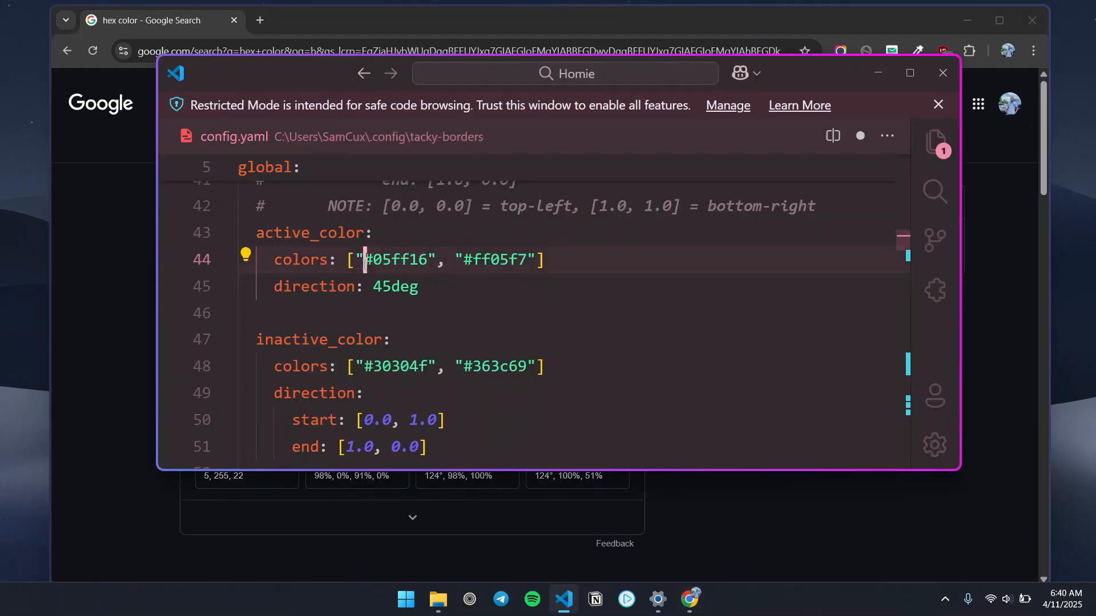
pyautogui.hotkey('ctrl', 's')
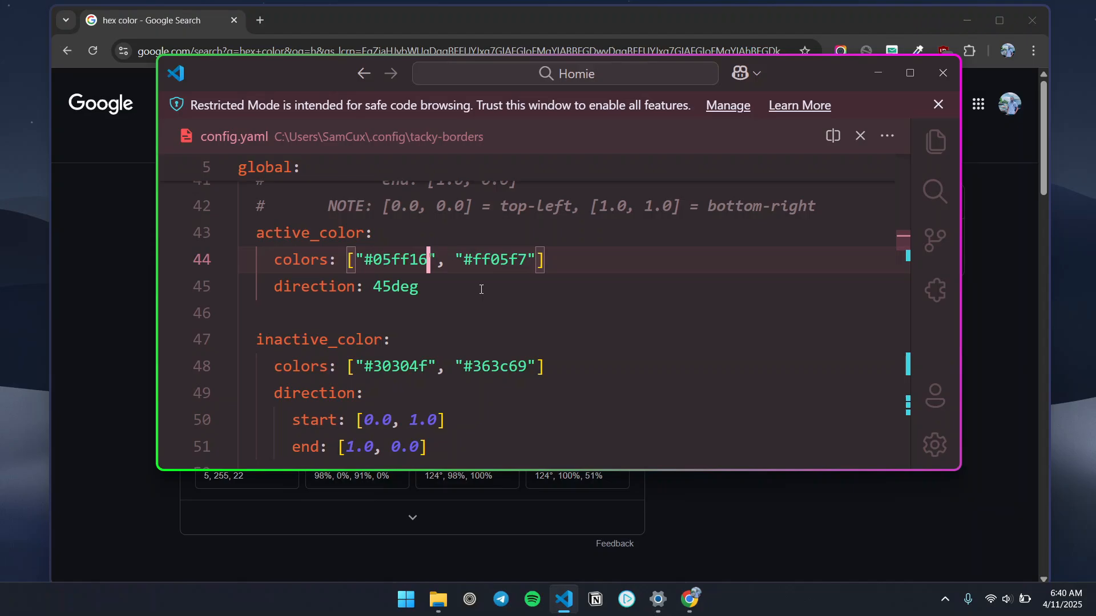
# - Switch to Chrome, choose the blue #0533ff in Google's colour picker, copy its hex code, and return to the editor
pyautogui.scroll(-1, 488, 306)
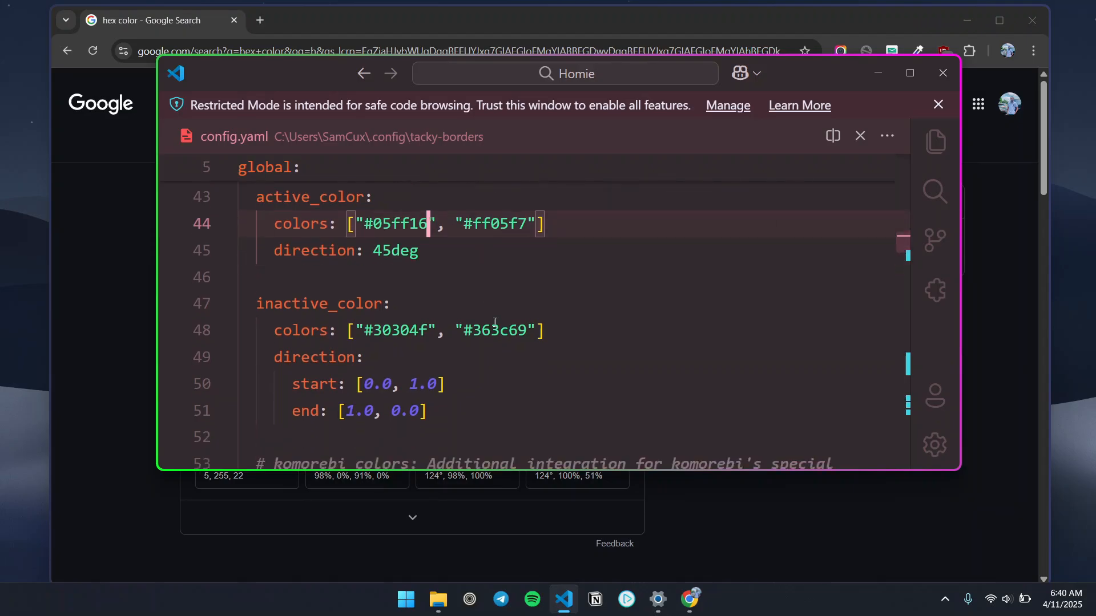
pyautogui.click(135, 384)
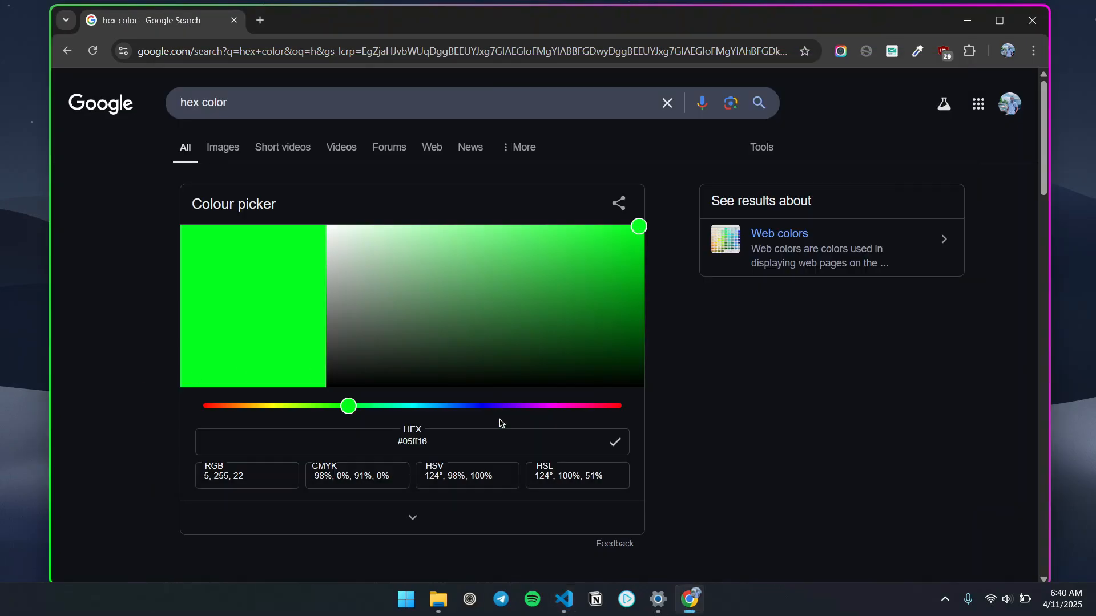
pyautogui.click(469, 406)
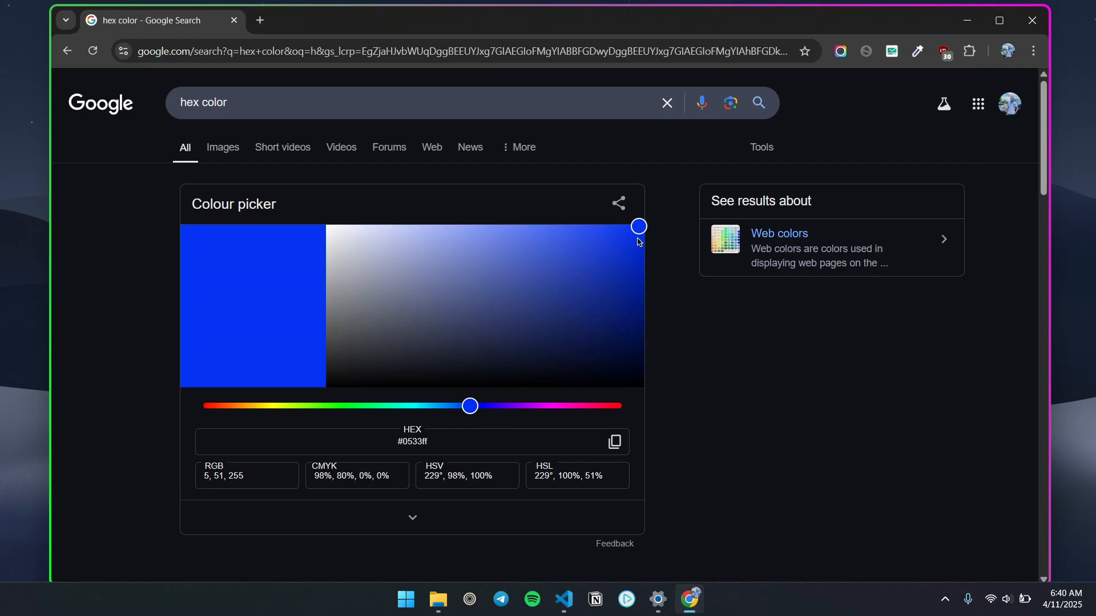
pyautogui.click(614, 442)
pyautogui.click(565, 599)
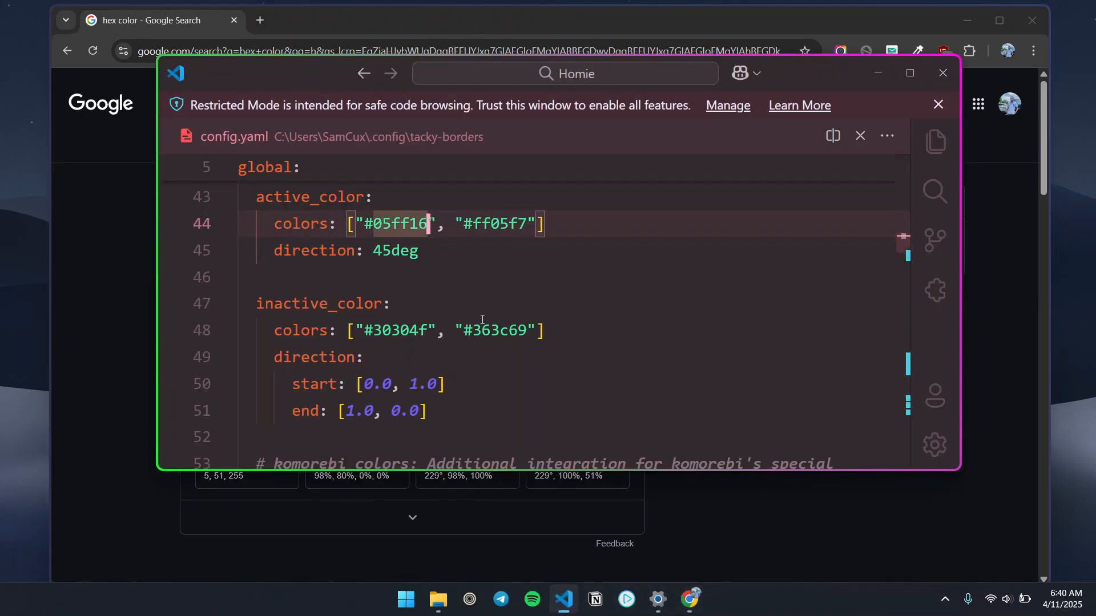
# - Replace the first inactive_color gradient color with #0533ff and save config.yaml
pyautogui.doubleClick(424, 337)
pyautogui.hotkey('shift', 'Left')
pyautogui.hotkey('ctrl', 'v')
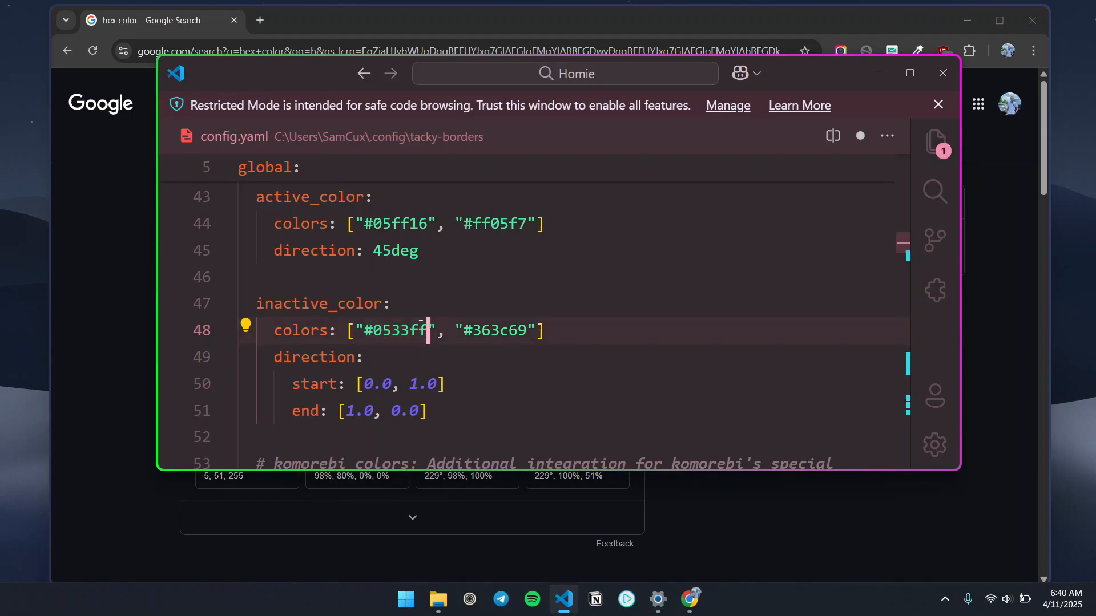
pyautogui.hotkey('ctrl', 's')
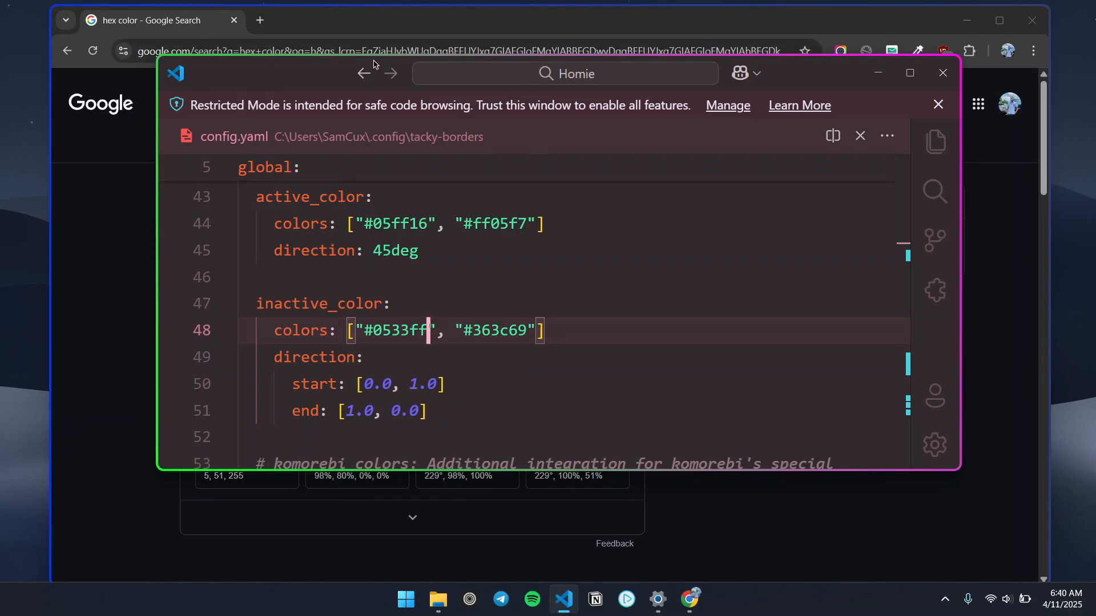
# - Move the Chrome window aside and alternate focus between it and the editor to compare the active and inactive borders
pyautogui.click(404, 27)
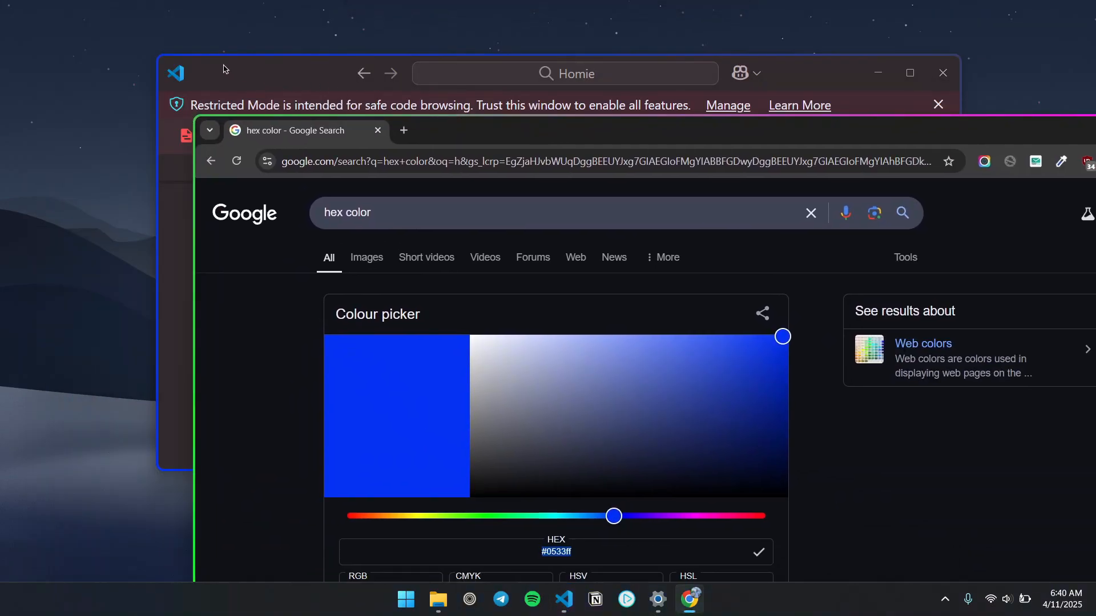
pyautogui.click(273, 78)
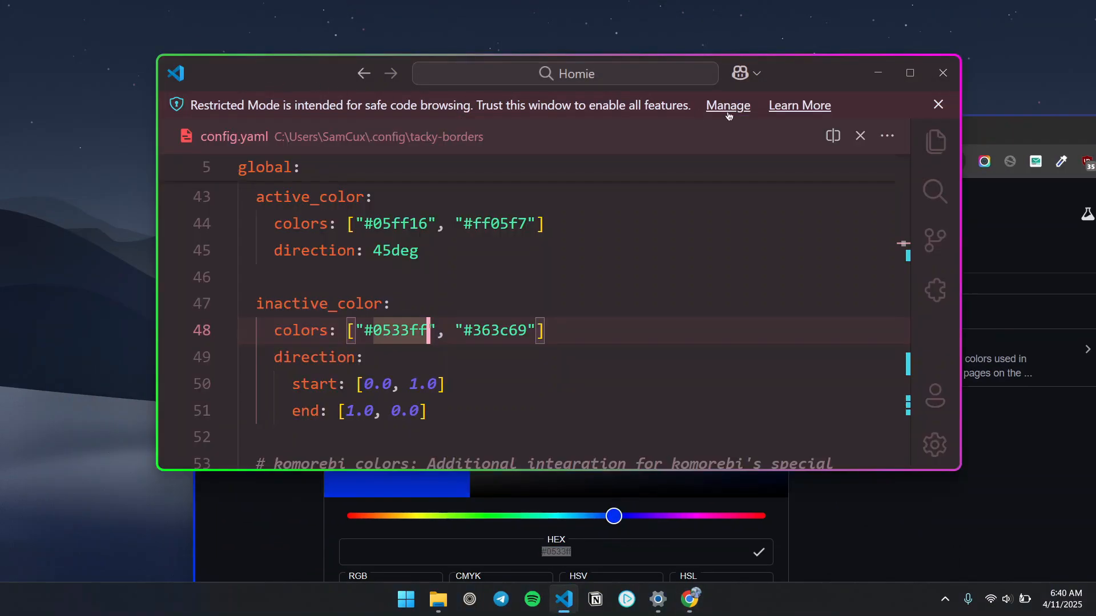
pyautogui.click(1000, 128)
pyautogui.click(253, 74)
pyautogui.click(991, 137)
pyautogui.click(280, 72)
# - Review the supported color types in the comments and try replacing the active_color gradient list with the solid value "accent"
pyautogui.scroll(12, 482, 329)
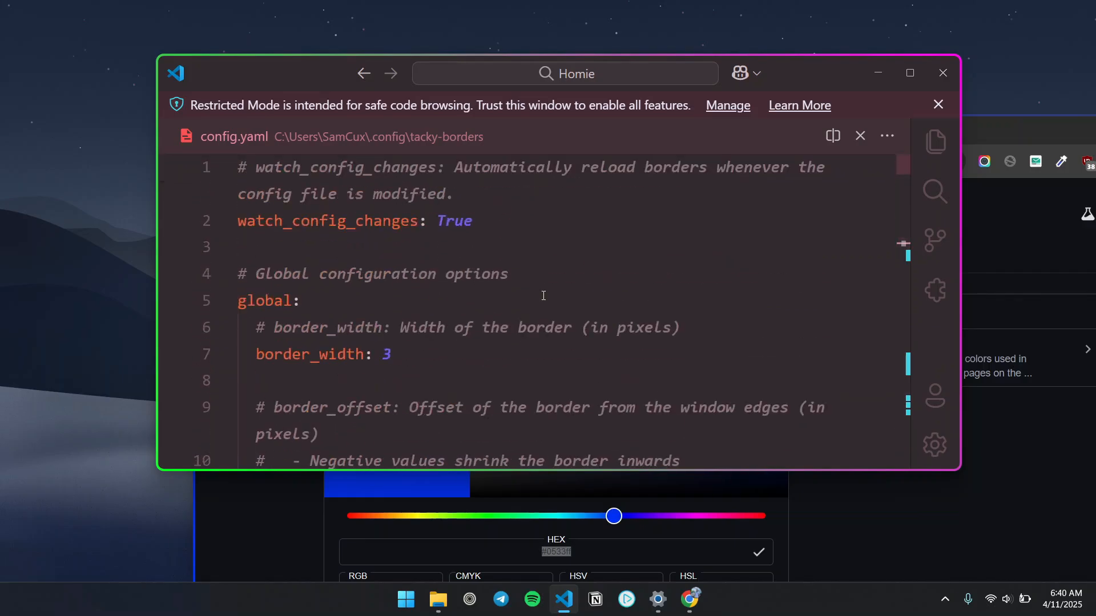
pyautogui.scroll(-4, 543, 295)
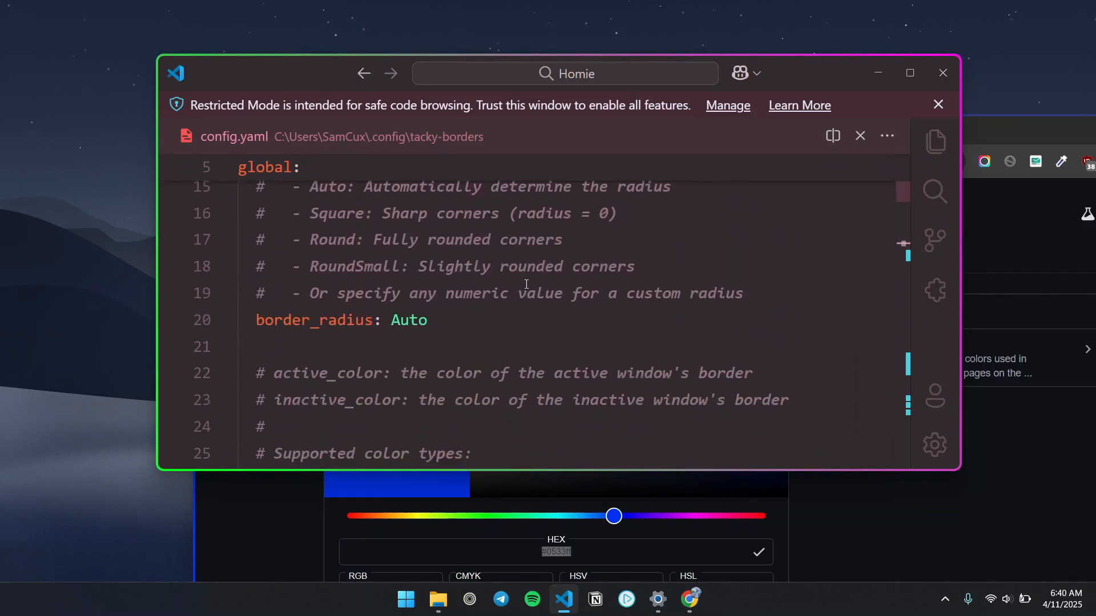
pyautogui.scroll(-14, 529, 294)
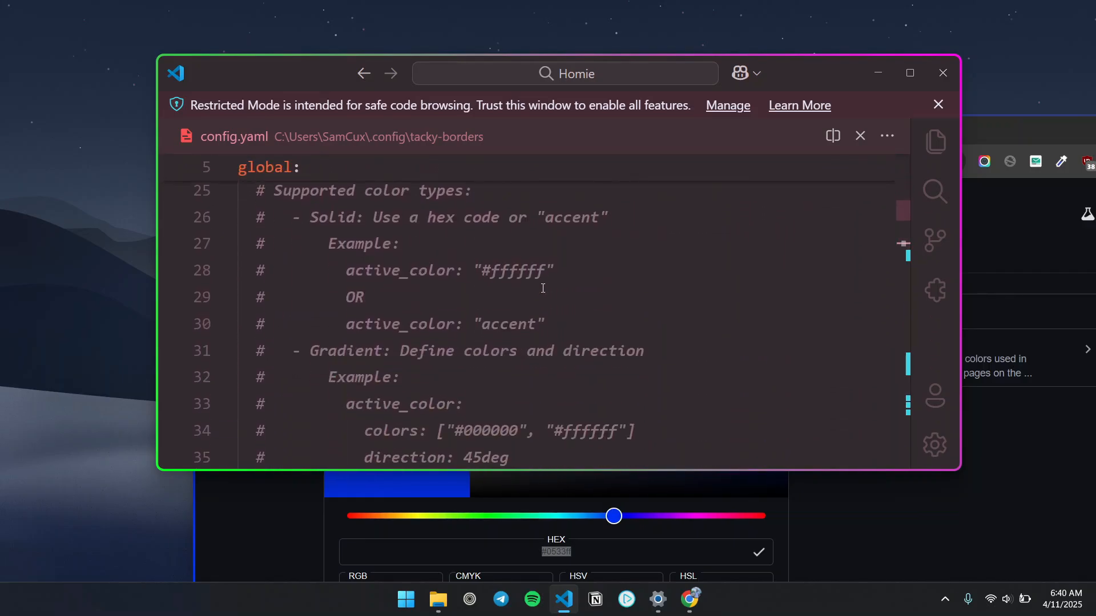
pyautogui.scroll(5, 548, 288)
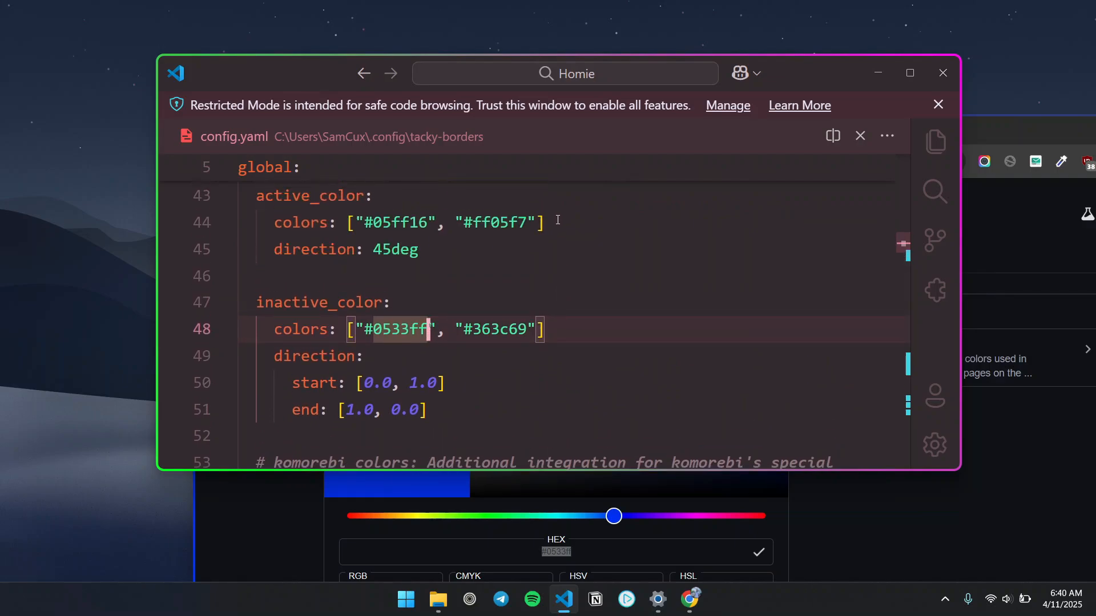
pyautogui.moveTo(553, 220); pyautogui.dragTo(350, 224)
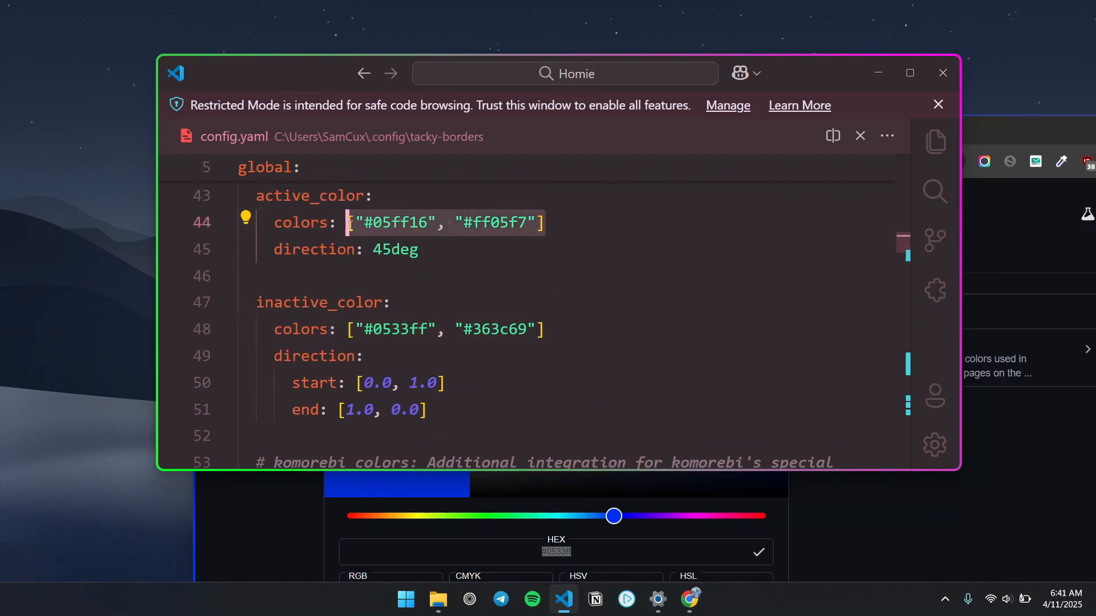
pyautogui.write('"')
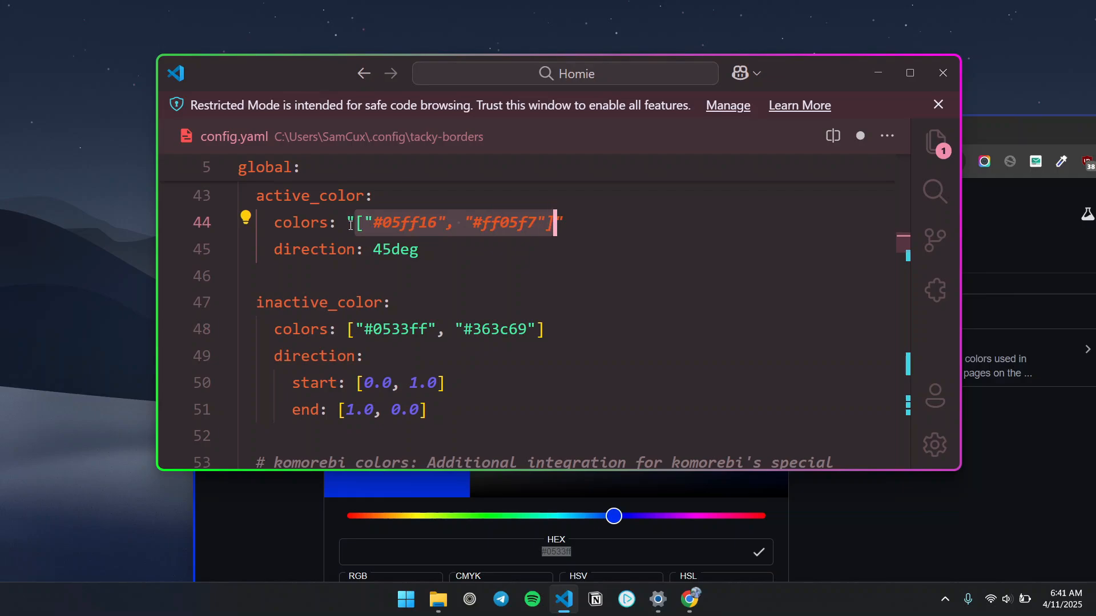
pyautogui.write('accent')
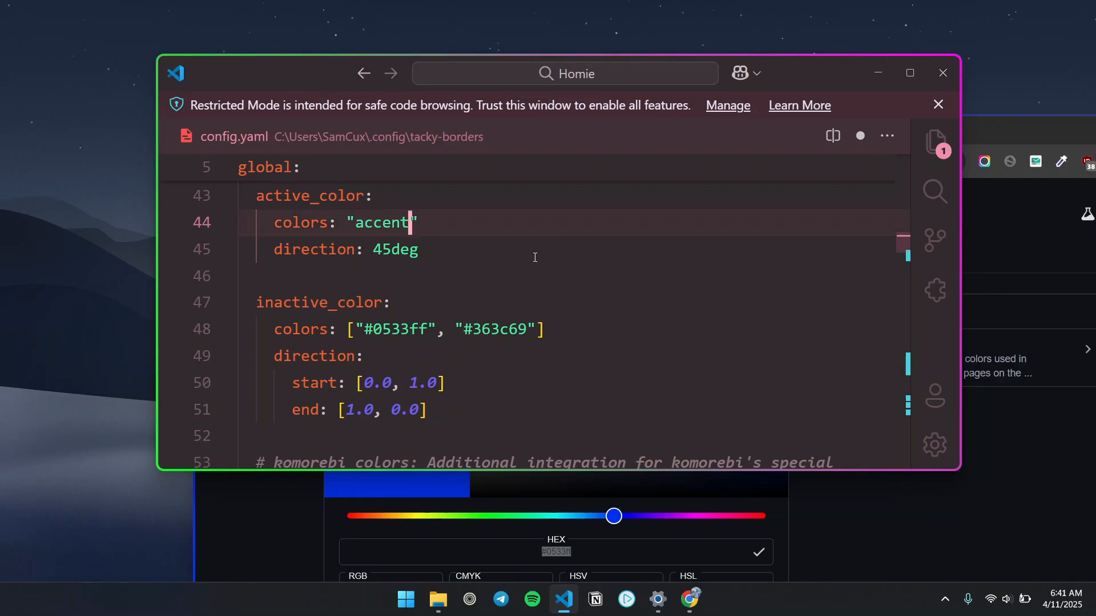
pyautogui.hotkey('ctrl', 'z')
pyautogui.write('aceent')
pyautogui.press('Left')
pyautogui.press('Left')
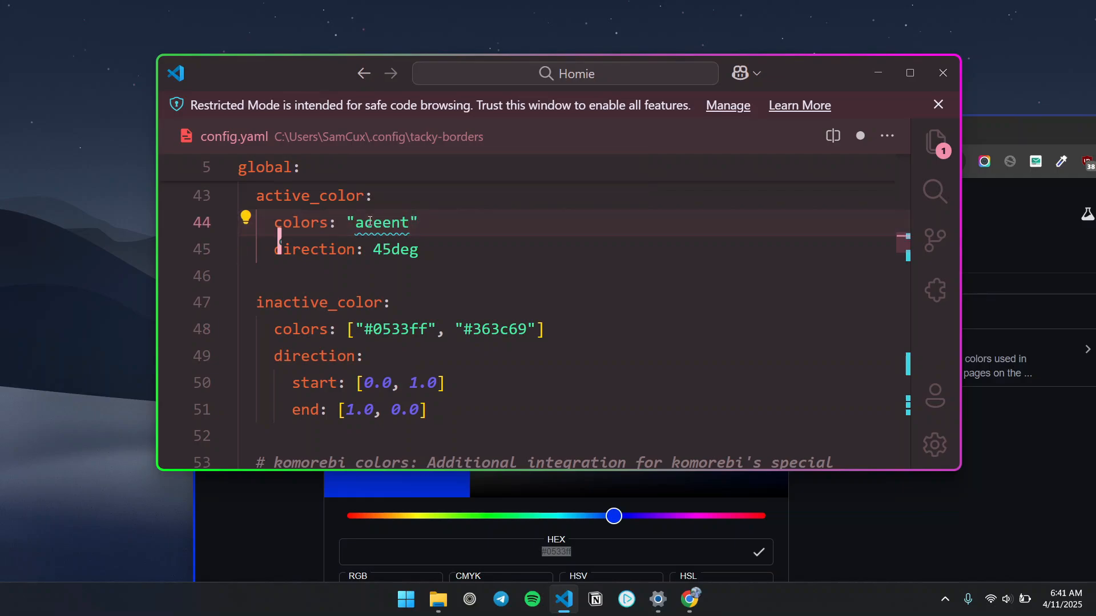
# - Try the single hex color #0533ff as the active_color value, and undo the edits back to the two-color gradient list
pyautogui.doubleClick(370, 221)
pyautogui.hotkey('ctrl', 'v')
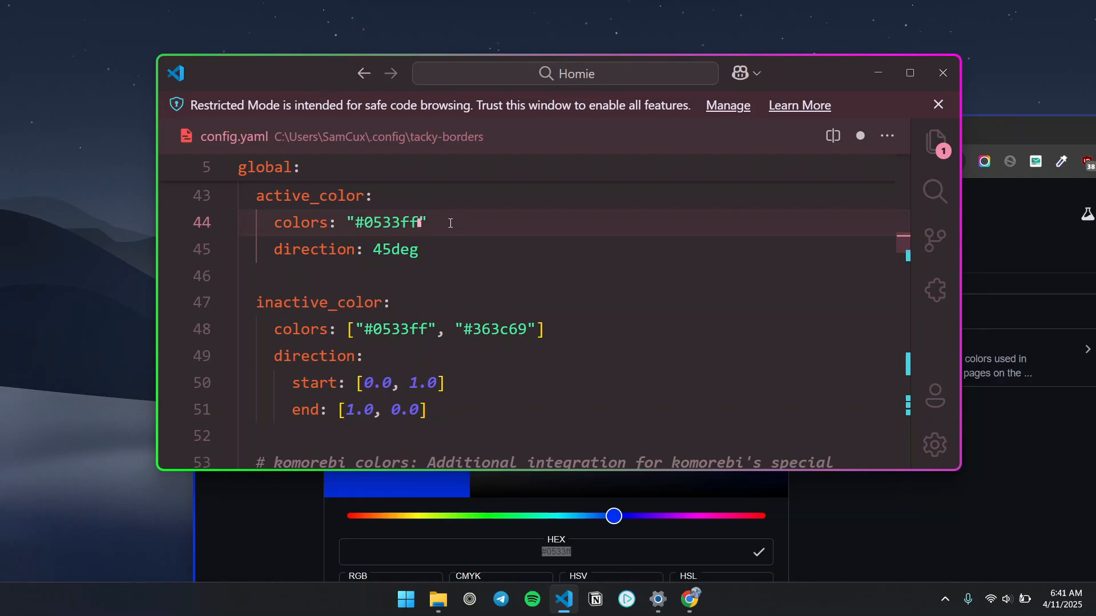
pyautogui.hotkey('ctrl', 'z')
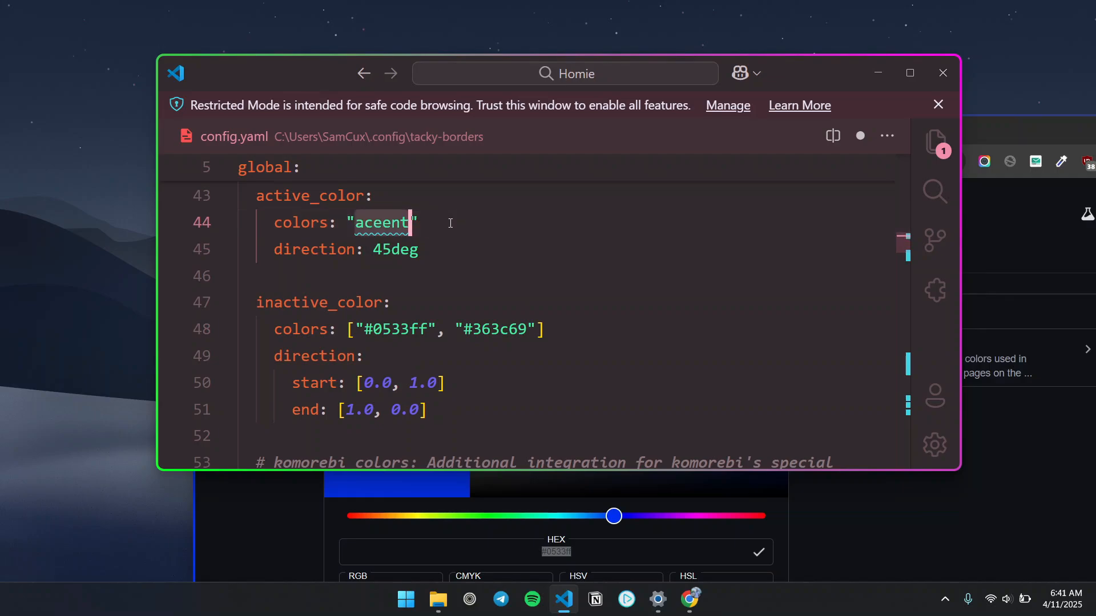
pyautogui.hotkey('ctrl', 'z')
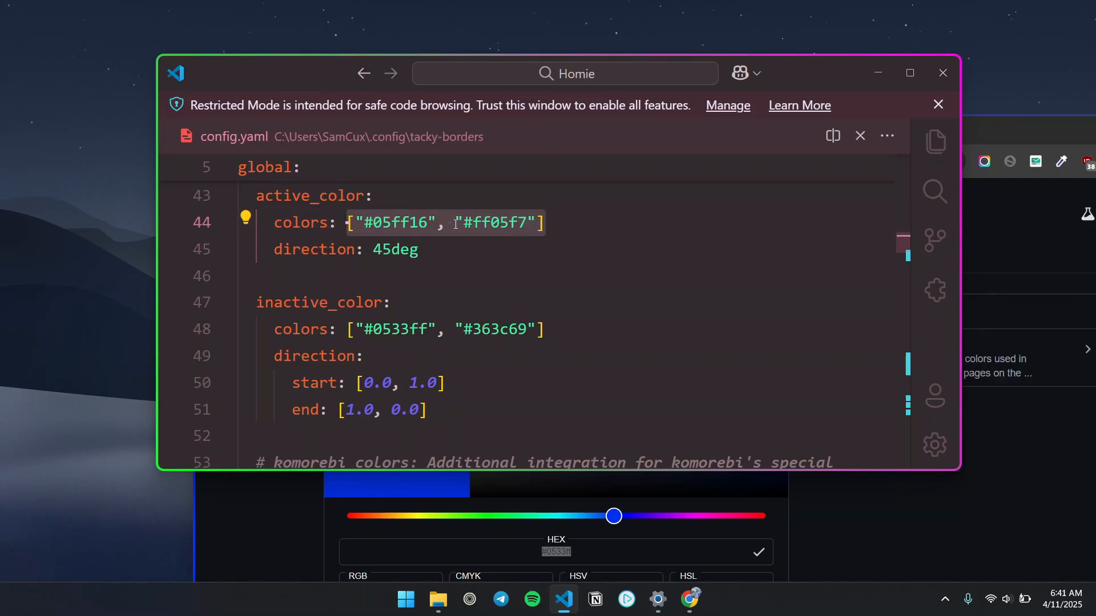
pyautogui.click(455, 223)
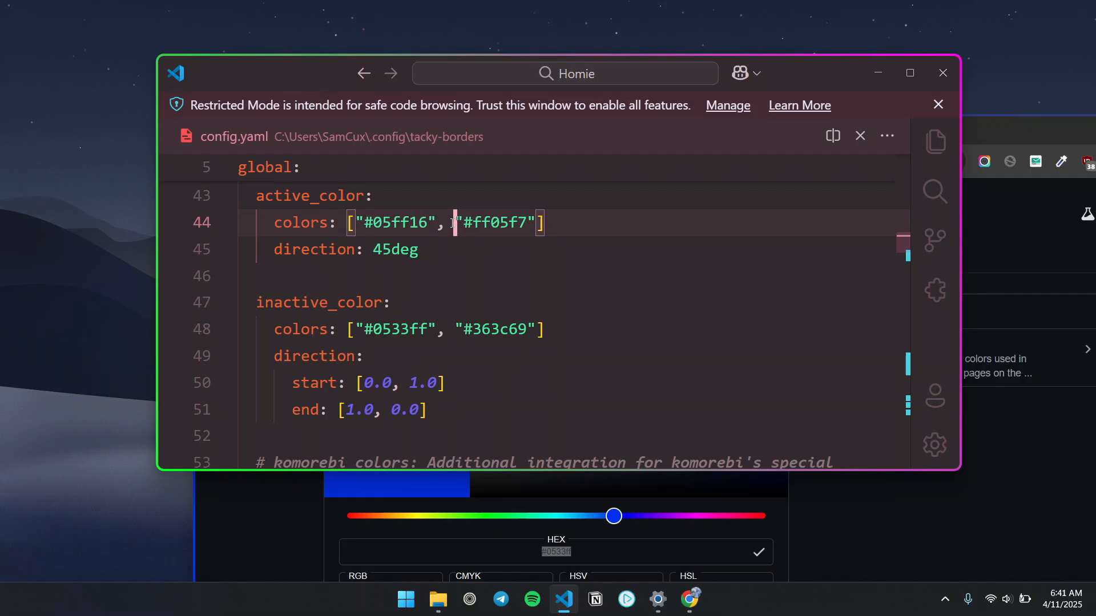
# - Set the active_color gradient direction to 180deg and save config.yaml
pyautogui.click(510, 258)
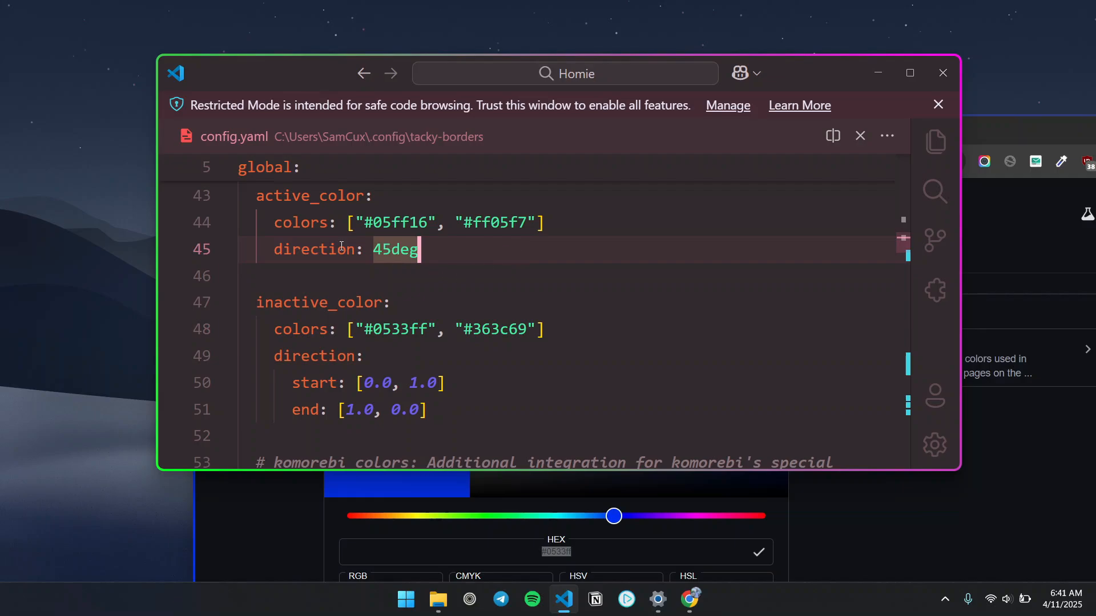
pyautogui.click(391, 267)
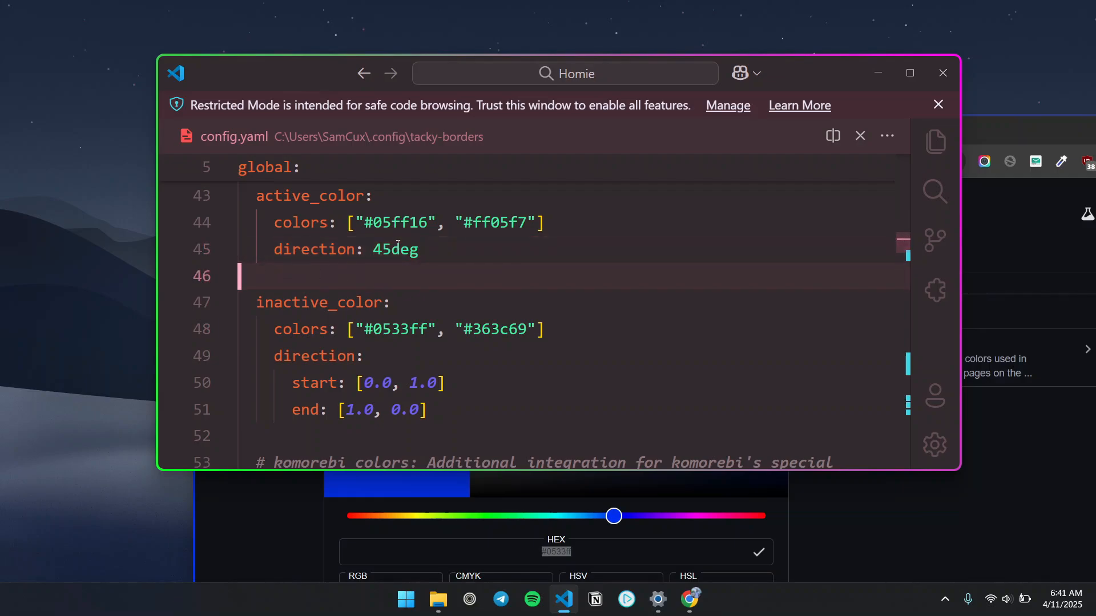
pyautogui.moveTo(390, 252); pyautogui.dragTo(374, 249)
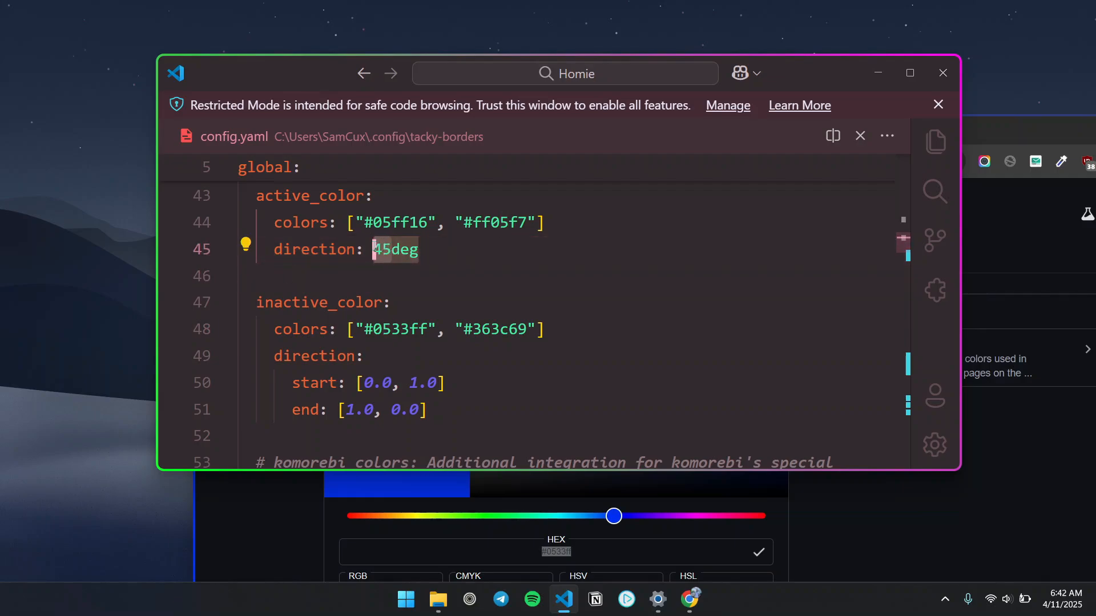
pyautogui.write('1')
pyautogui.write('80')
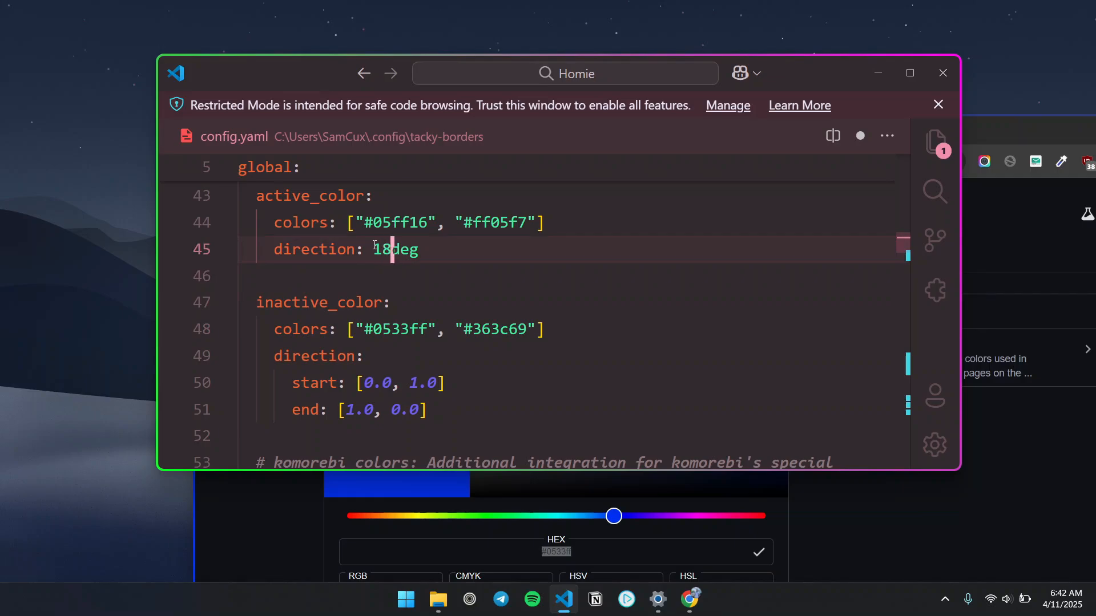
pyautogui.hotkey('ctrl', 's')
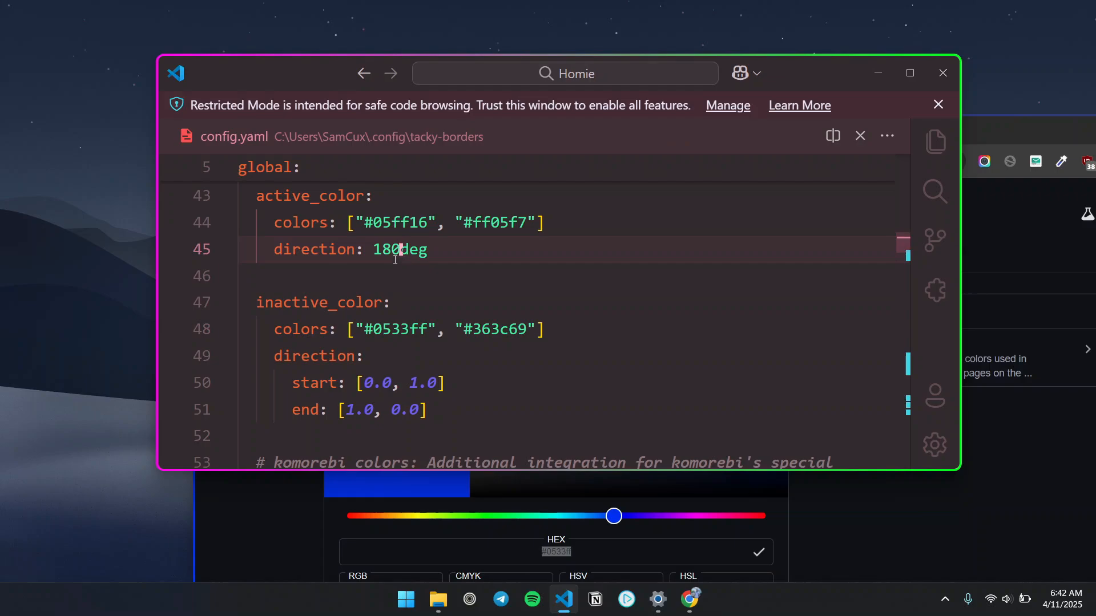
# - Undo the active_color direction change and save config.yaml again
pyautogui.hotkey('ctrl', 'z')
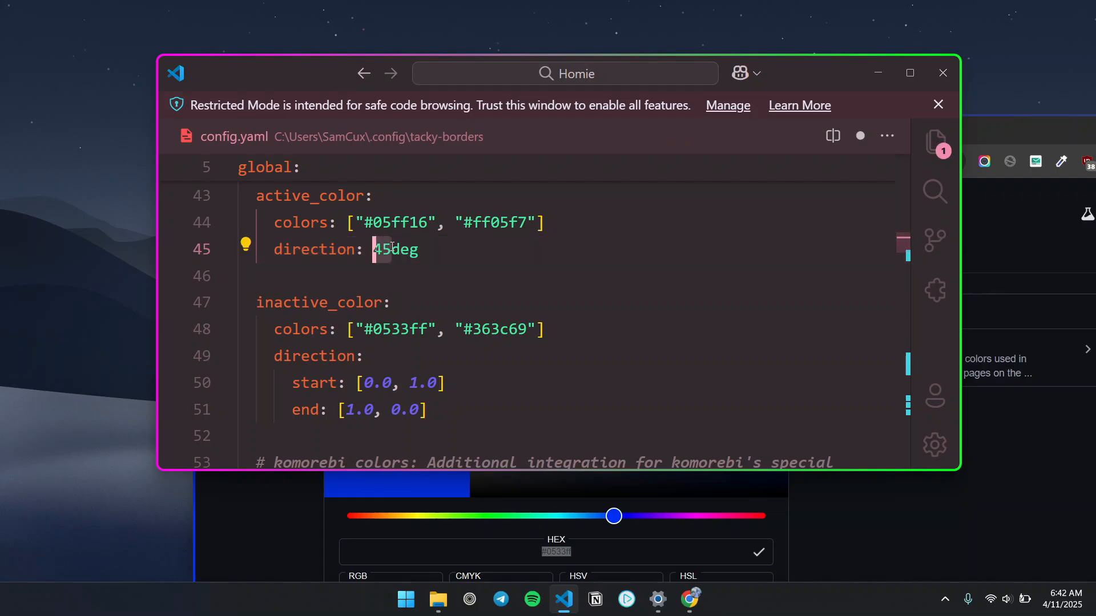
pyautogui.click(458, 257)
pyautogui.hotkey('ctrl', 's')
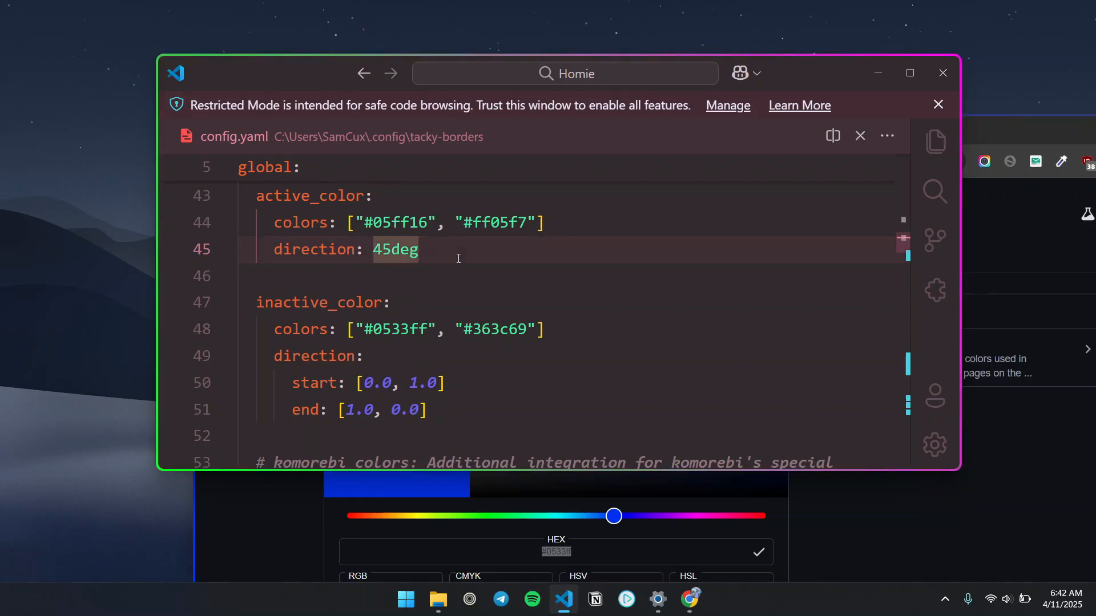
# - Go to the animations block of the global section and make the editor window taller to show more of it
pyautogui.scroll(-1, 506, 276)
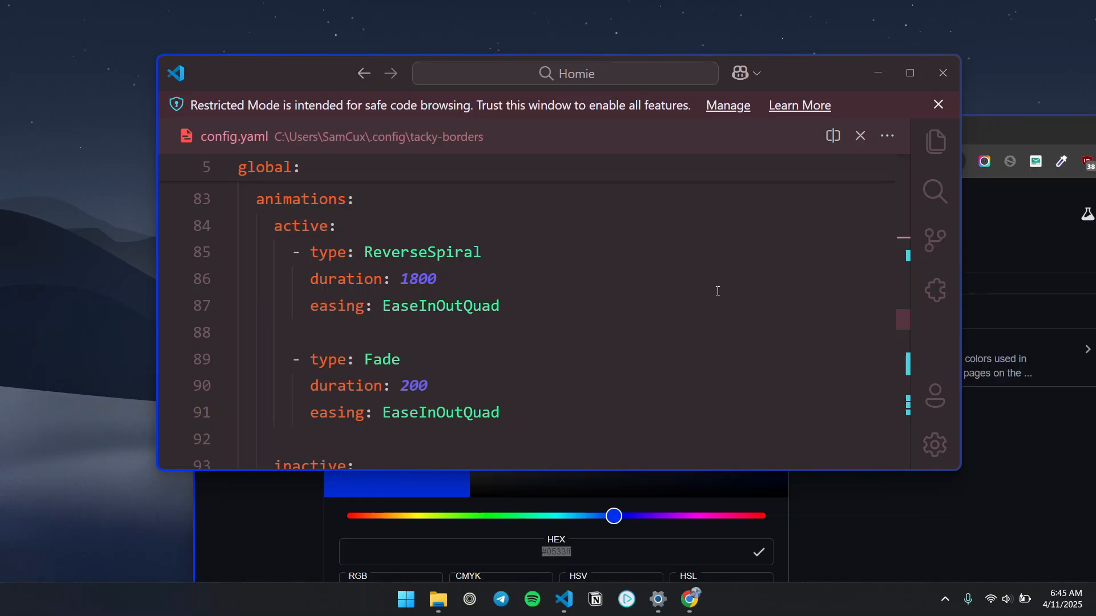
pyautogui.scroll(-1, 717, 291)
pyautogui.scroll(2, 683, 303)
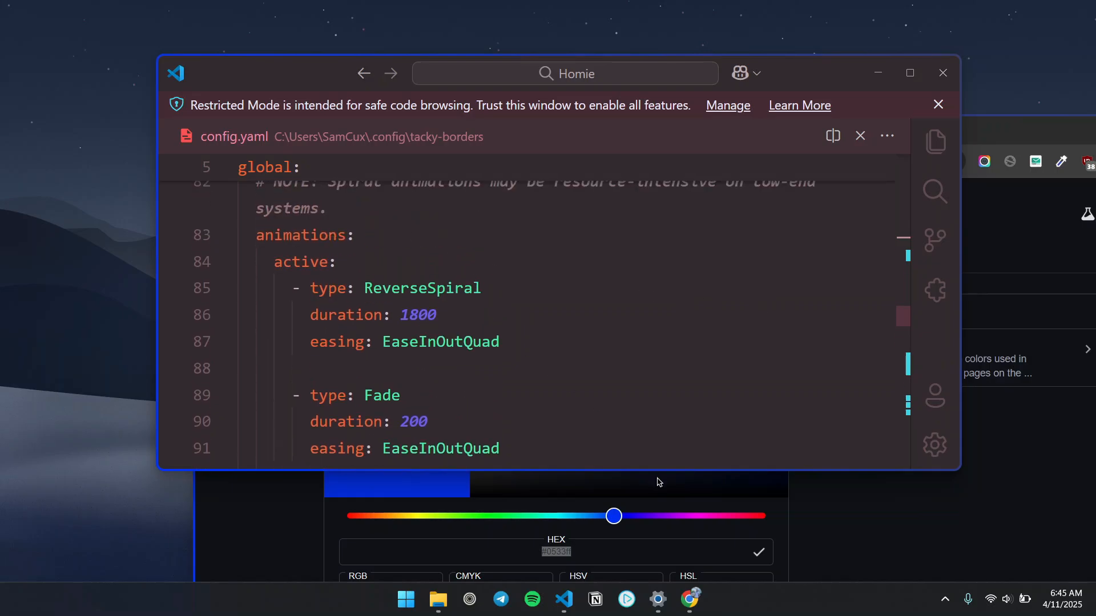
pyautogui.moveTo(673, 469); pyautogui.dragTo(679, 539)
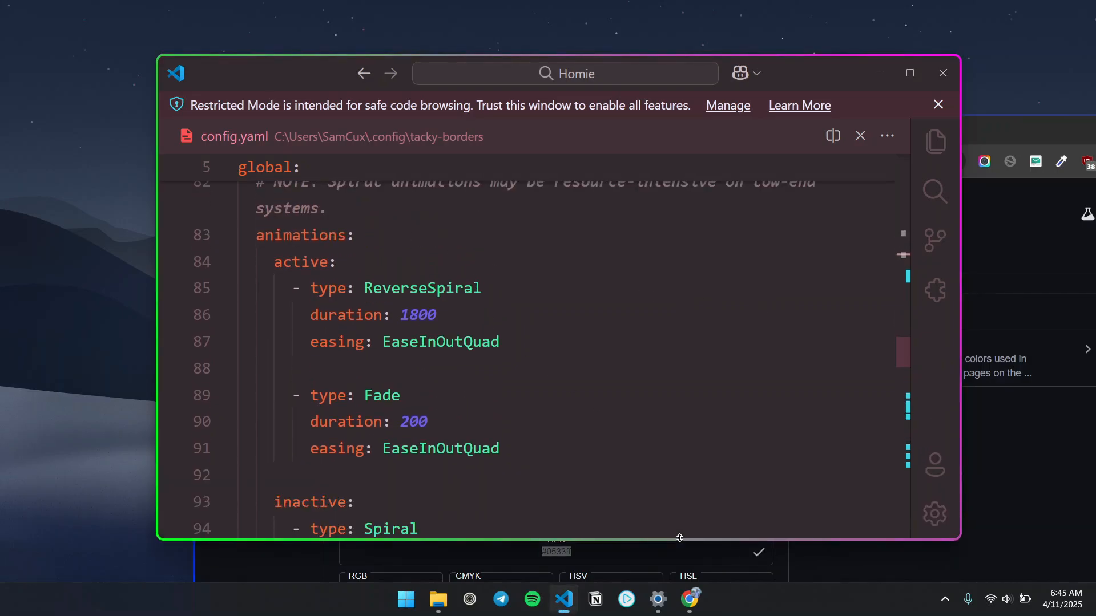
# - Remove the enabled: False line from the end of the global animations block and save config.yaml
pyautogui.scroll(-1, 501, 249)
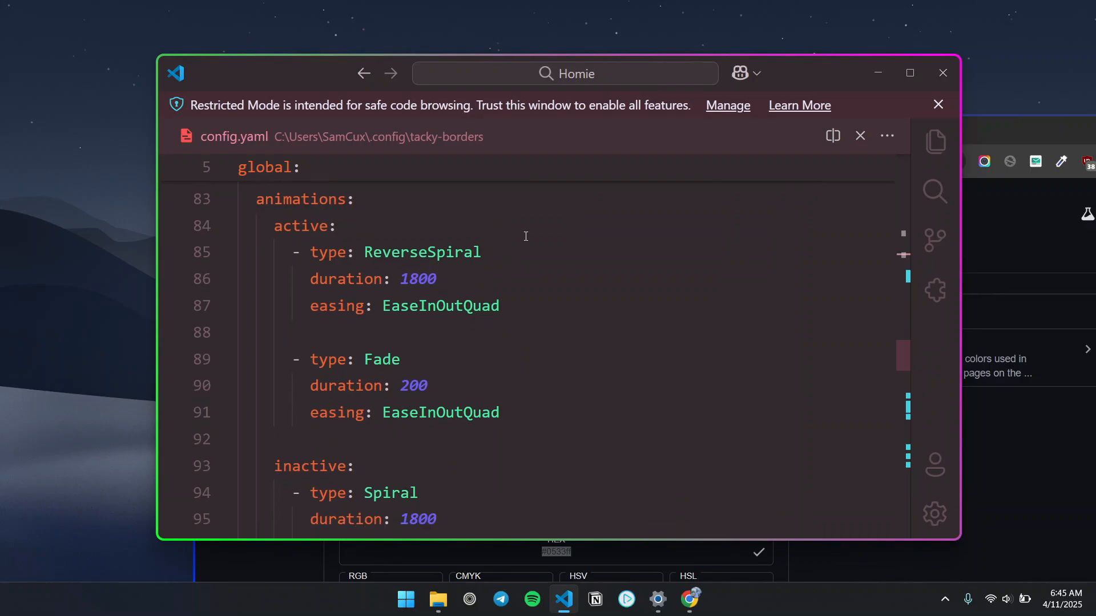
pyautogui.scroll(-1, 525, 236)
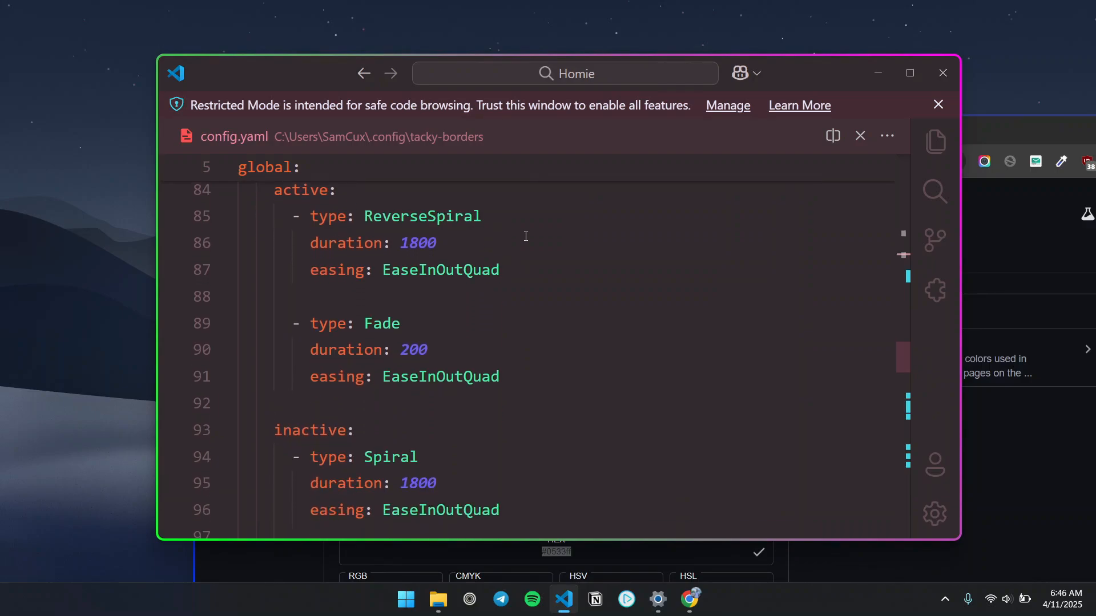
pyautogui.scroll(-5, 526, 237)
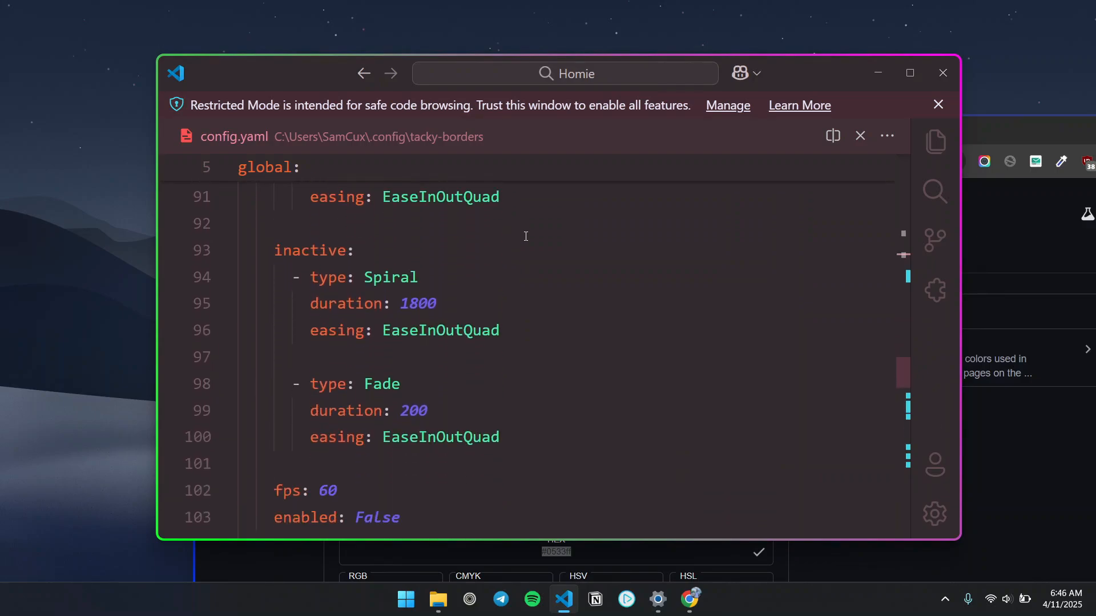
pyautogui.scroll(-1, 526, 237)
pyautogui.doubleClick(417, 479)
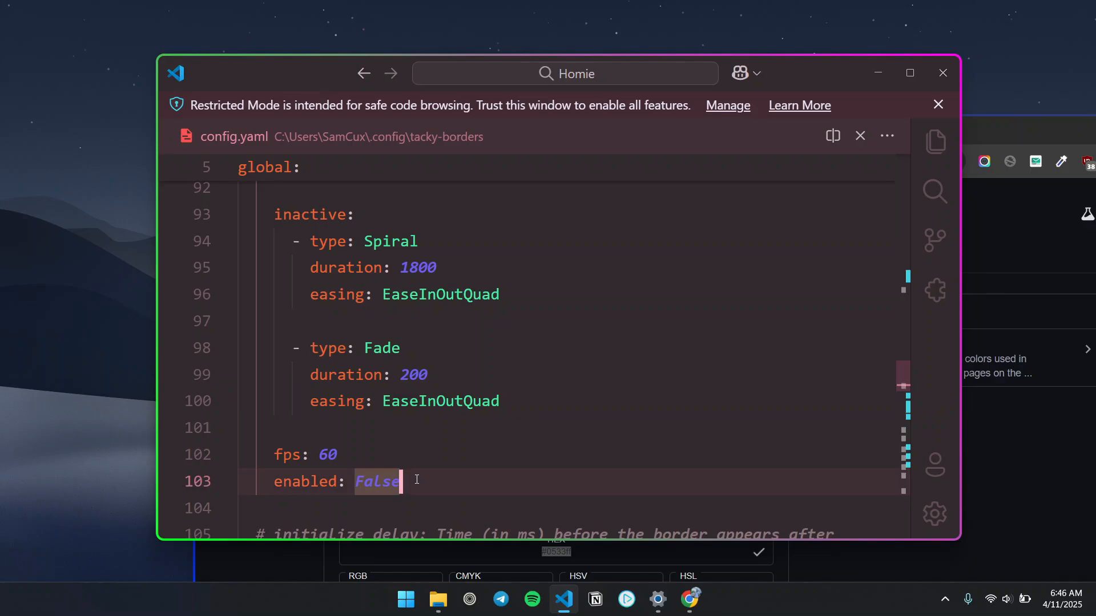
pyautogui.keyDown('shift'); pyautogui.click(421, 450); pyautogui.keyUp('shift')
pyautogui.press('BackSpace')
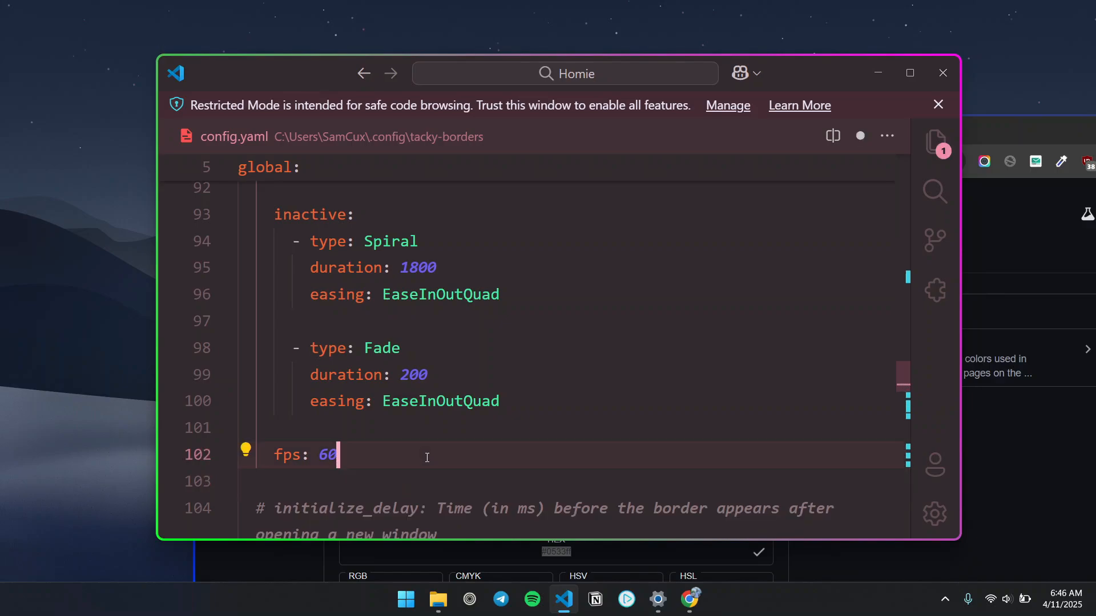
pyautogui.hotkey('ctrl', 's')
# - Set the fps value of the animations block to 15 and save config.yaml
pyautogui.doubleClick(322, 452)
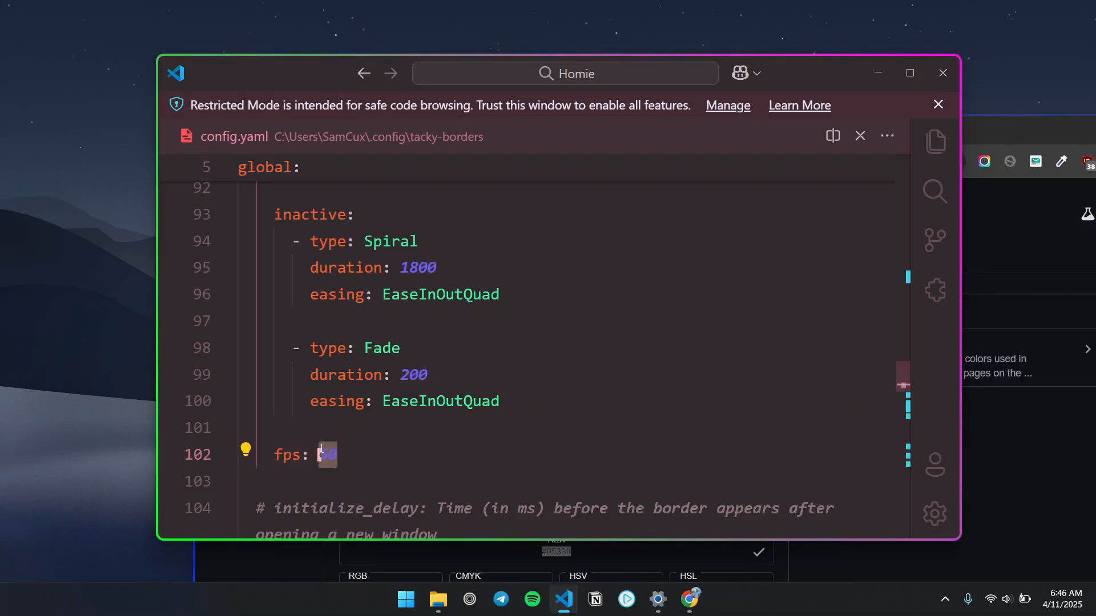
pyautogui.write('15')
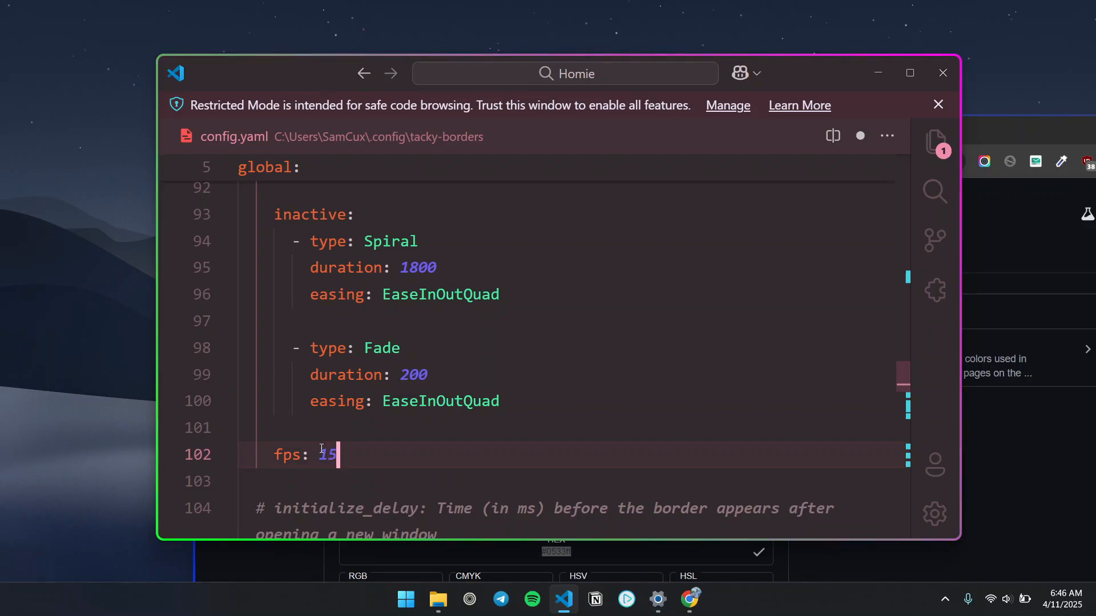
pyautogui.hotkey('ctrl', 's')
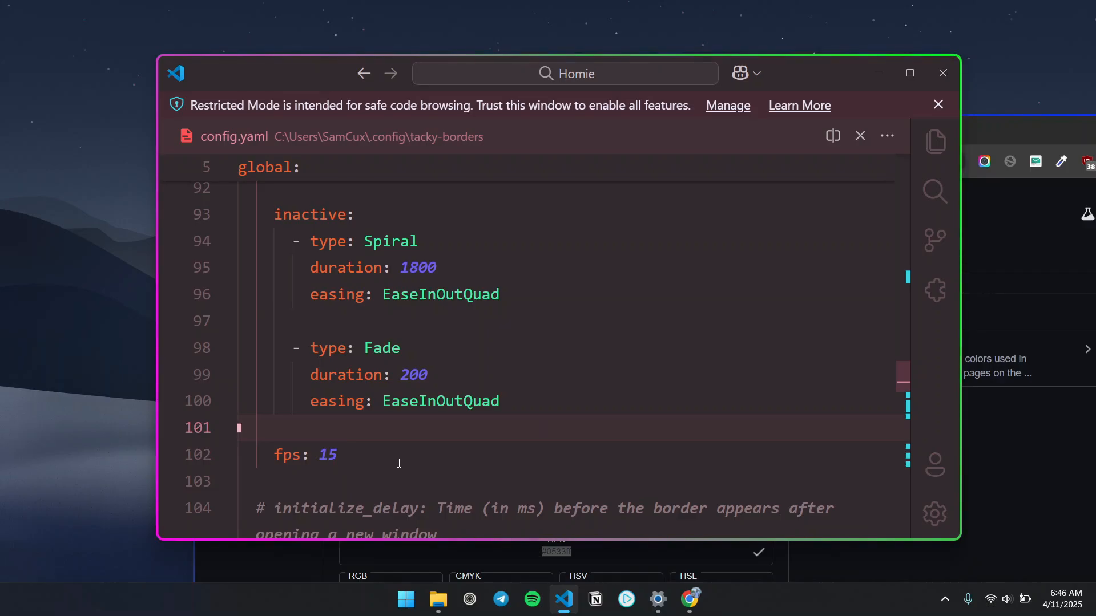
# - Read the note about spiral animations on low-end systems and review the active and inactive animation entries below it
pyautogui.scroll(7, 446, 377)
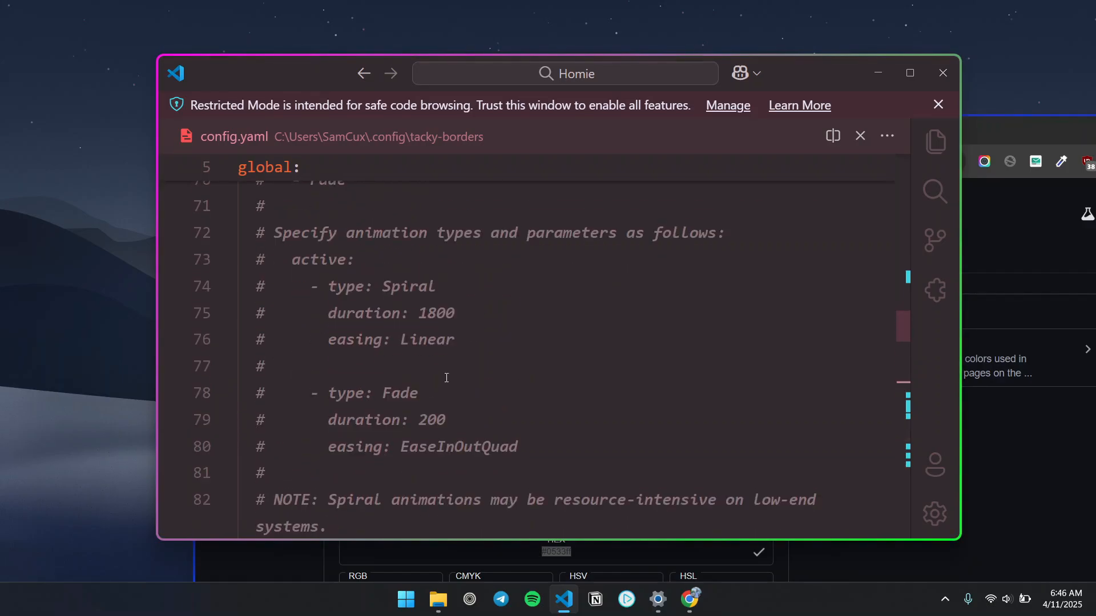
pyautogui.scroll(-1, 446, 377)
pyautogui.scroll(-2, 448, 380)
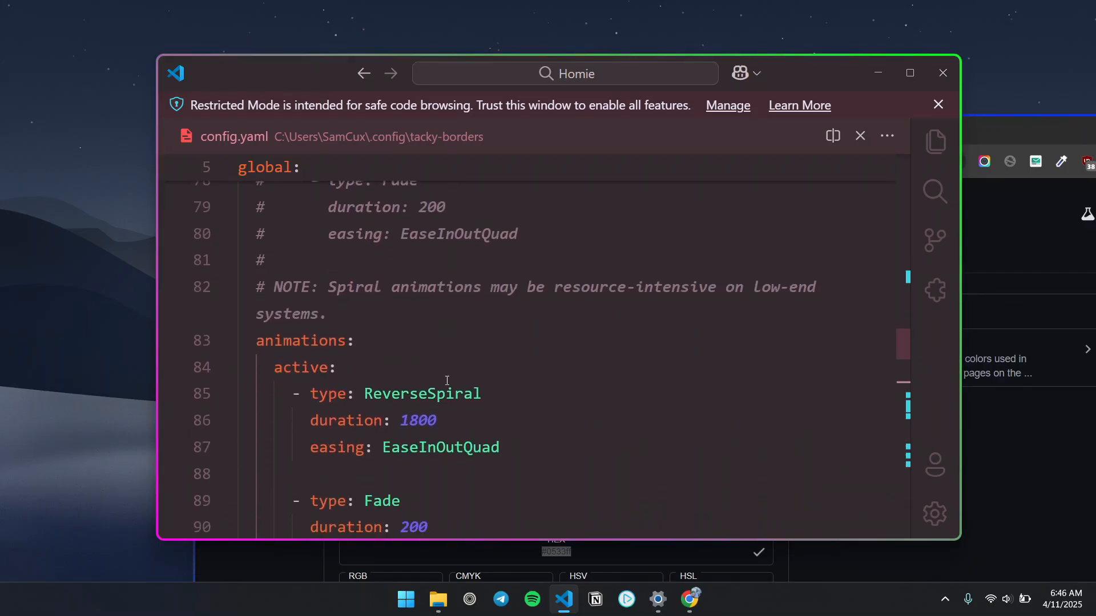
pyautogui.scroll(1, 571, 370)
pyautogui.moveTo(823, 316); pyautogui.dragTo(305, 324)
pyautogui.scroll(-3, 356, 334)
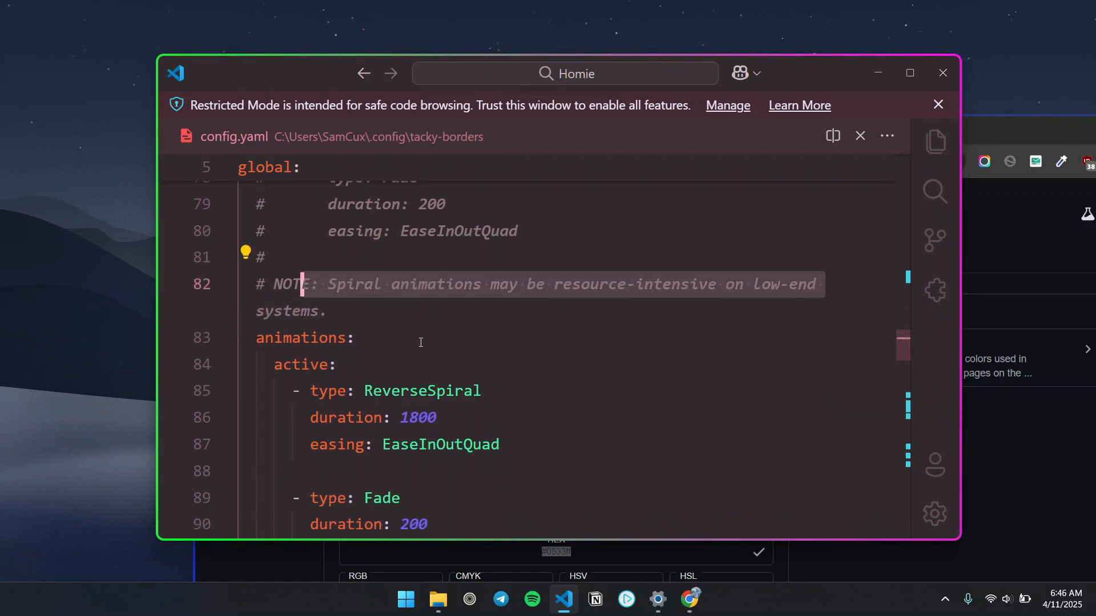
pyautogui.scroll(-3, 430, 366)
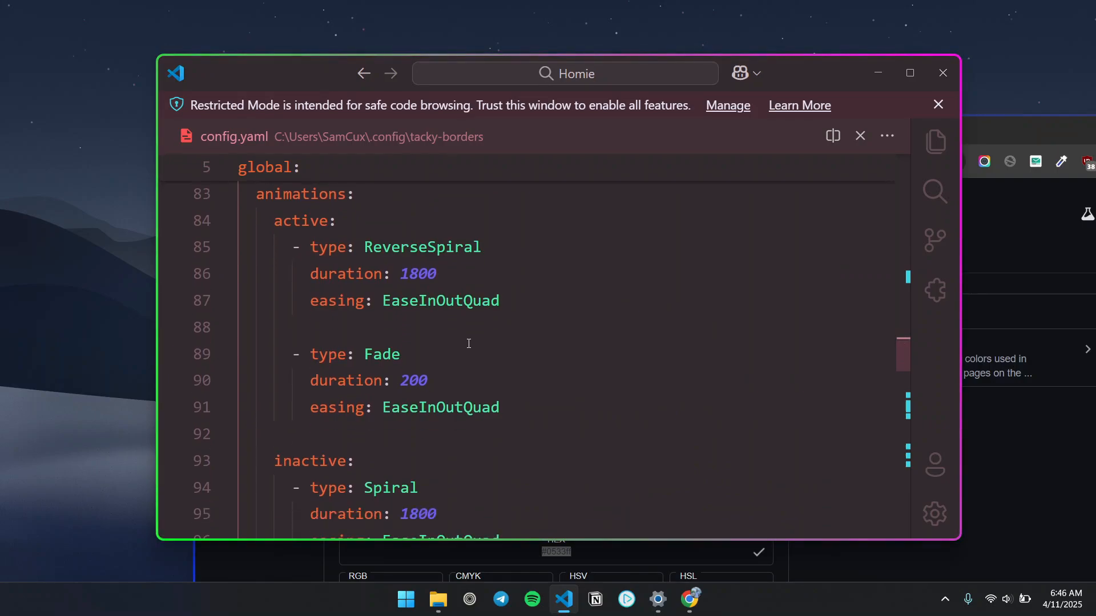
pyautogui.scroll(-2, 457, 363)
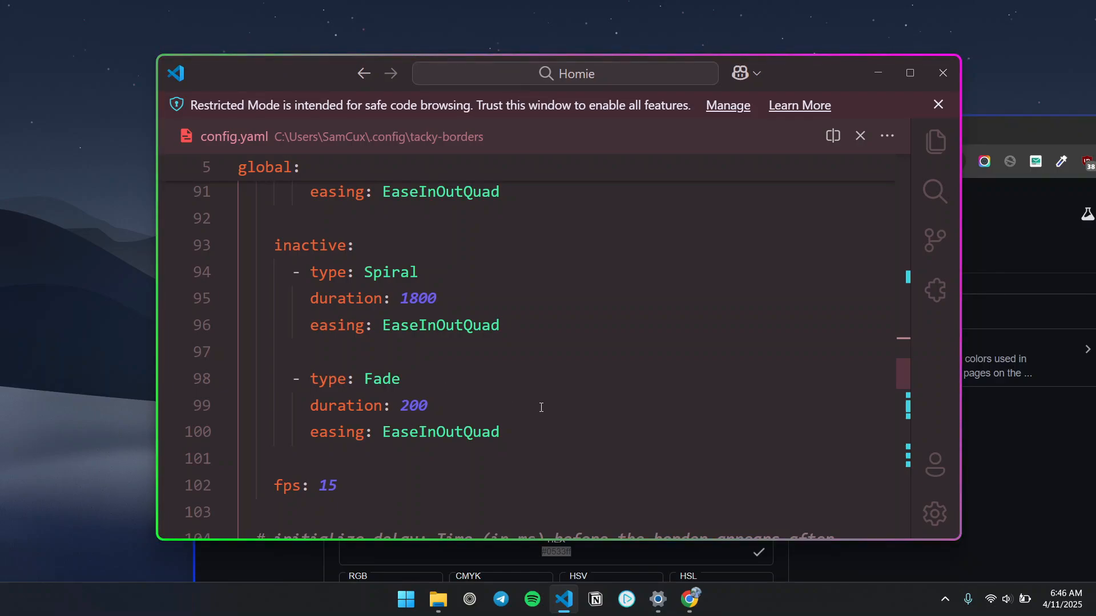
pyautogui.scroll(5, 546, 412)
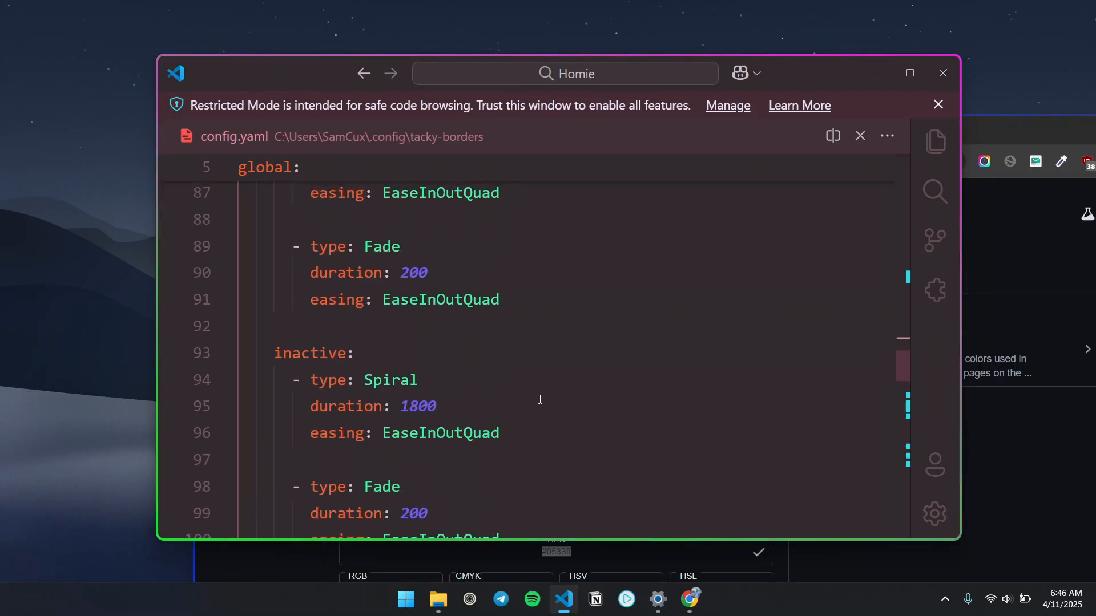
# - Set the type of the first active animation to Spiral and save config.yaml
pyautogui.scroll(-3, 538, 396)
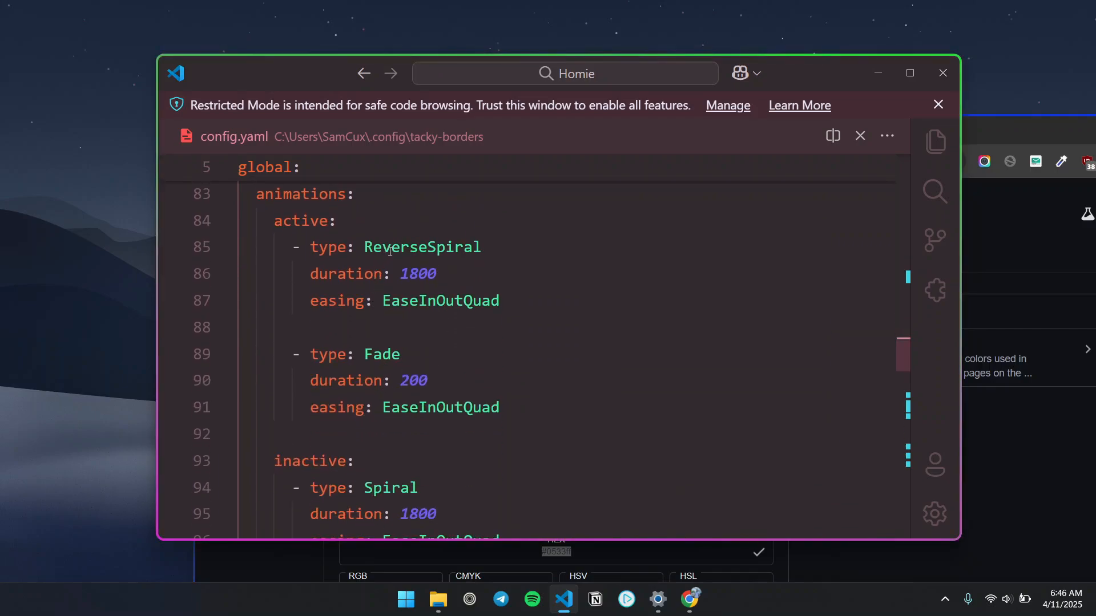
pyautogui.doubleClick(432, 247)
pyautogui.write('Spiral')
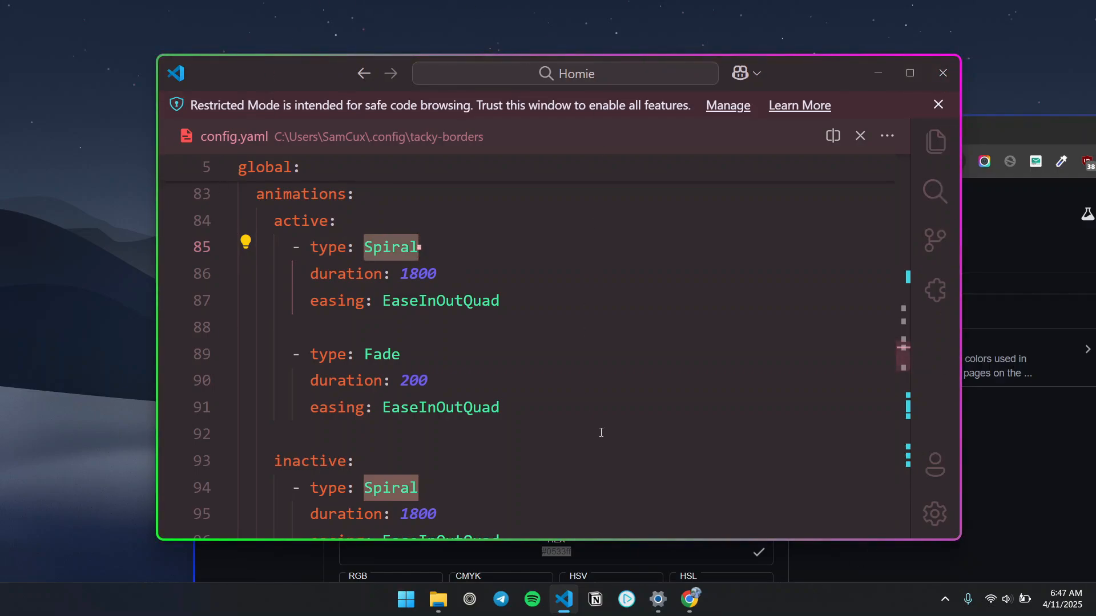
# - Review the animations comments covering fps, active and inactive settings, the supported animation types and the example parameters
pyautogui.scroll(-1, 599, 437)
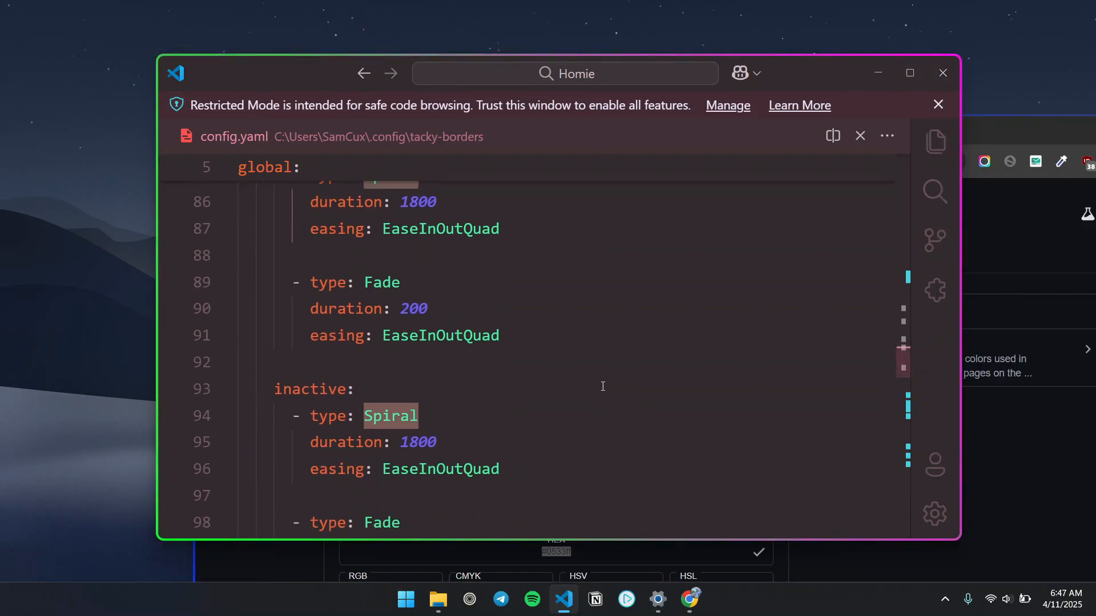
pyautogui.scroll(1, 603, 386)
pyautogui.scroll(-1, 445, 234)
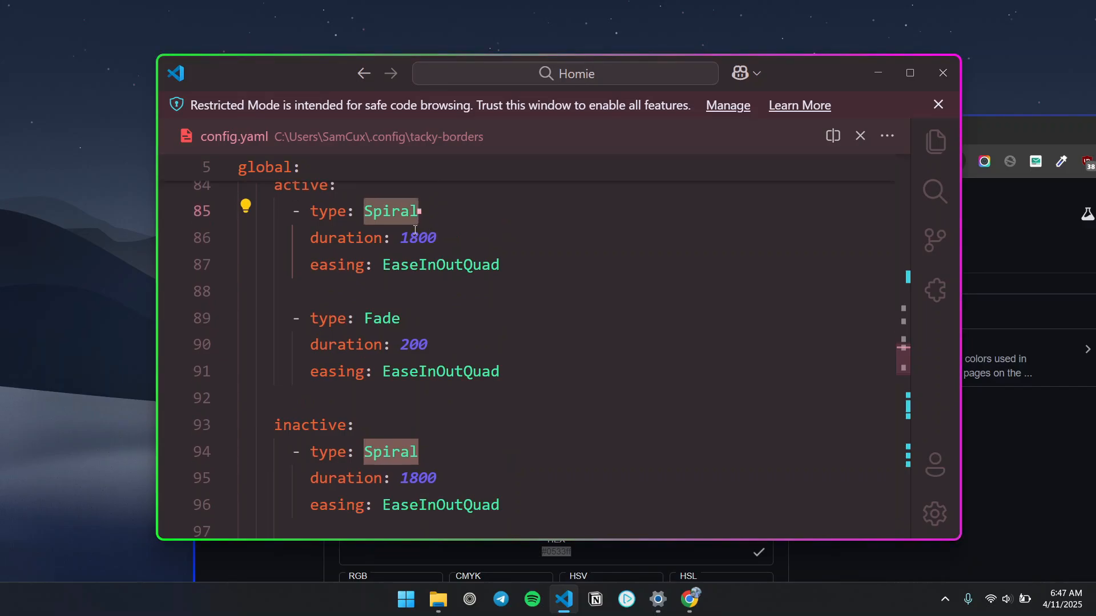
pyautogui.scroll(8, 398, 299)
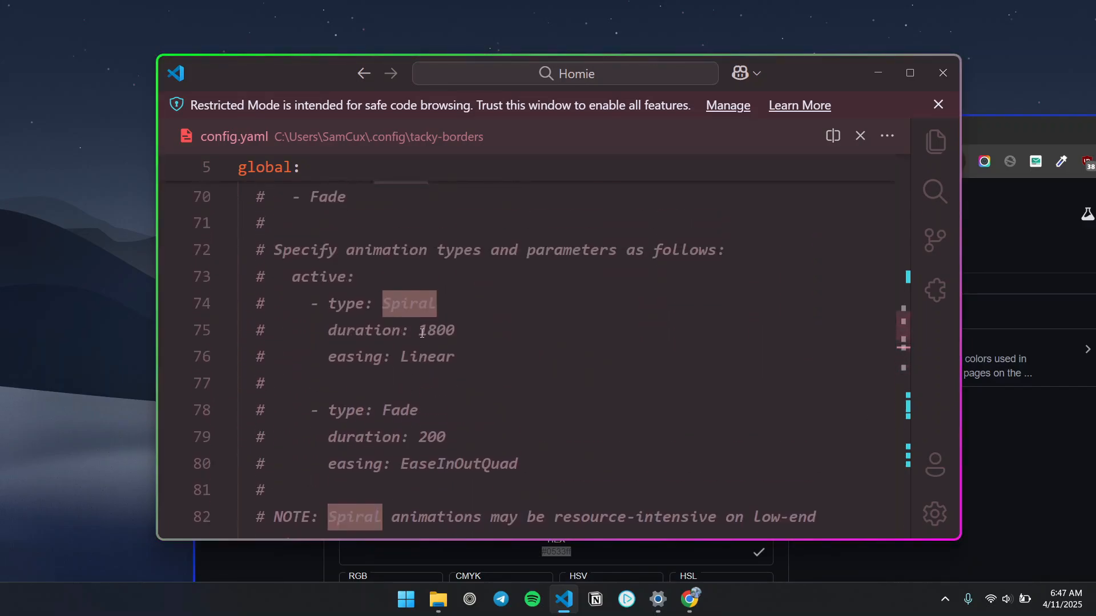
pyautogui.moveTo(246, 193); pyautogui.dragTo(424, 451)
pyautogui.doubleClick(308, 246)
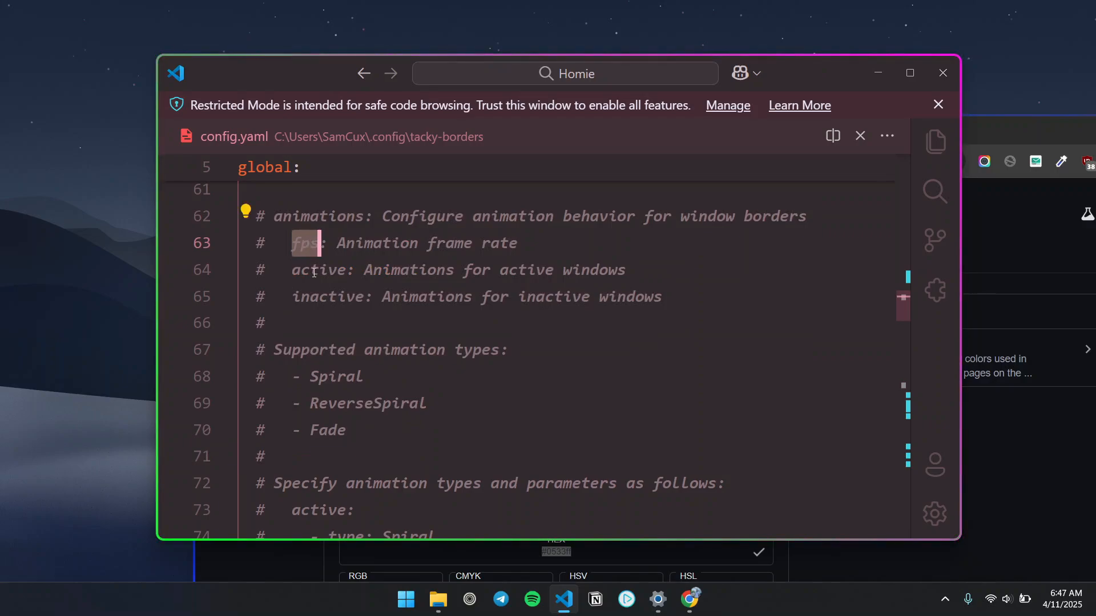
pyautogui.doubleClick(314, 271)
pyautogui.doubleClick(317, 297)
pyautogui.scroll(-1, 341, 319)
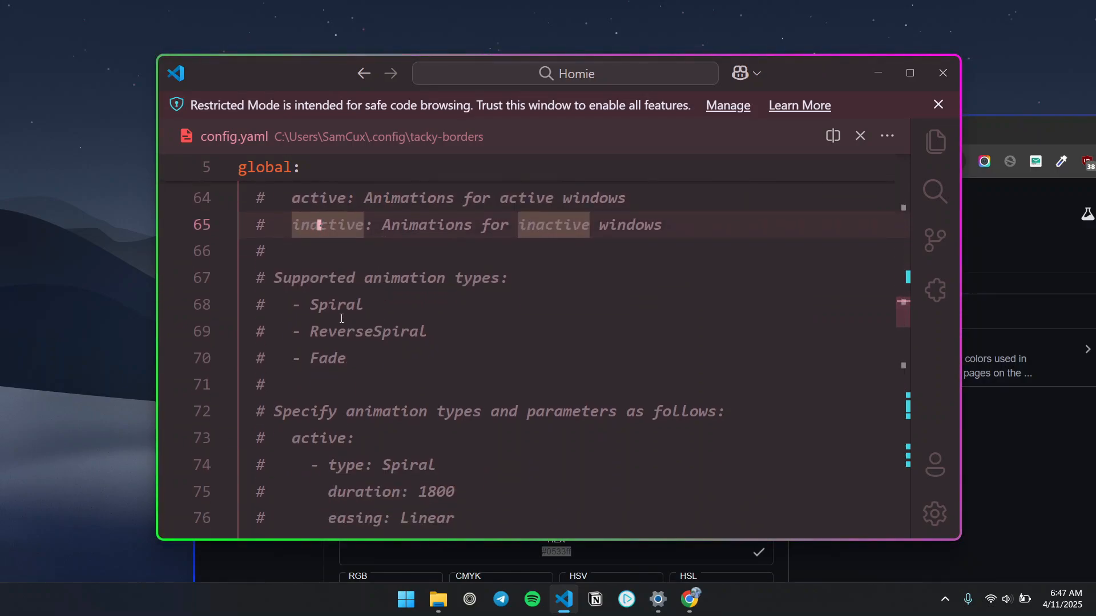
pyautogui.moveTo(283, 313); pyautogui.dragTo(379, 372)
pyautogui.scroll(-1, 380, 368)
pyautogui.scroll(-3, 379, 364)
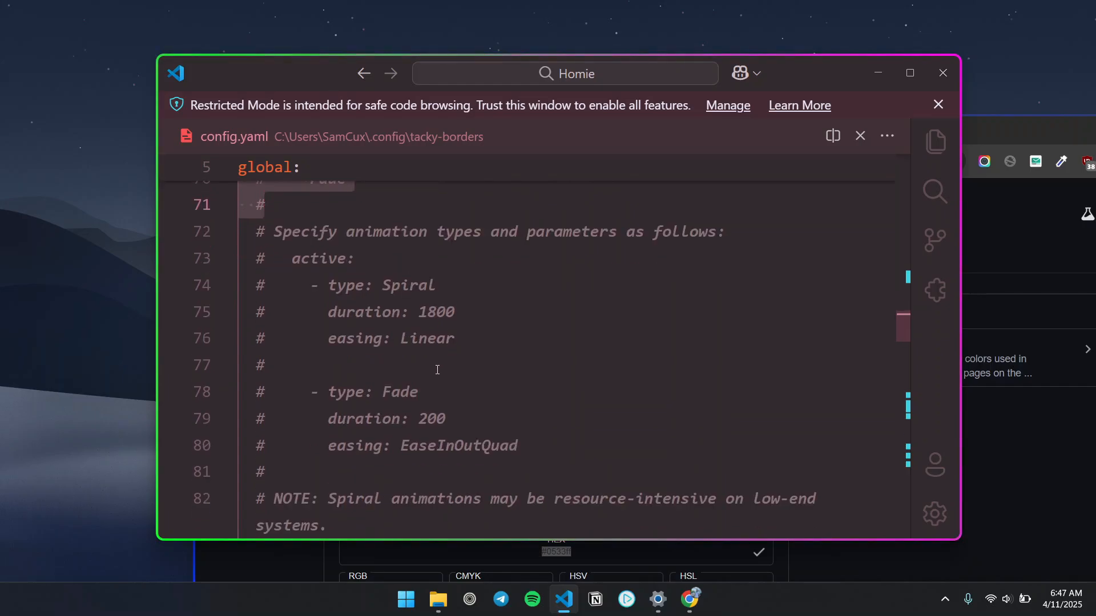
# - Examine the initialize_delay and unminimize_delay settings and the comments explaining them
pyautogui.scroll(-10, 468, 399)
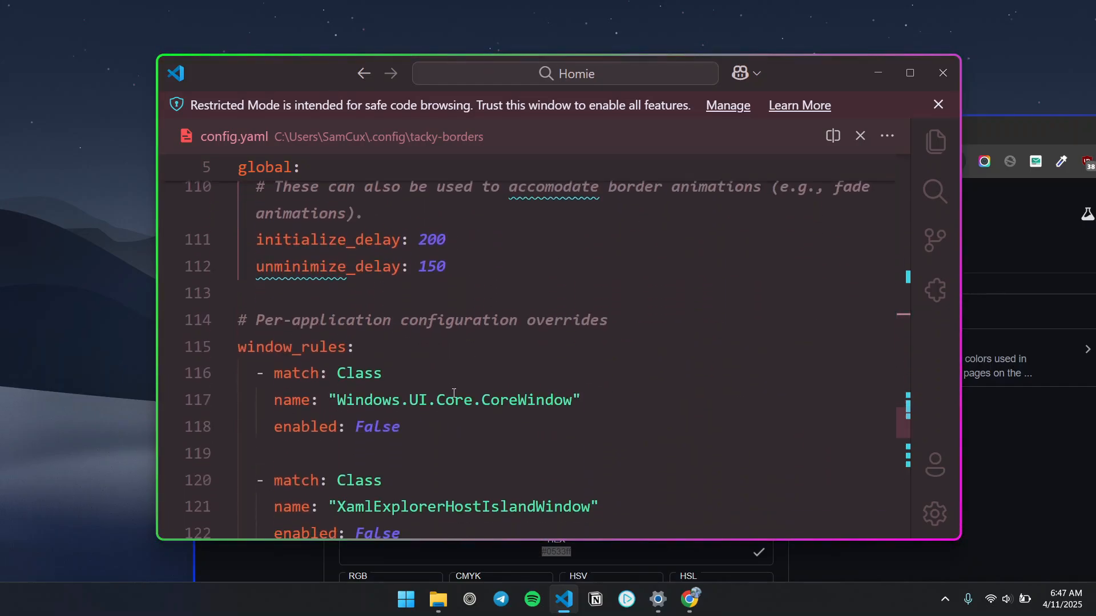
pyautogui.scroll(2, 453, 310)
pyautogui.scroll(2, 454, 310)
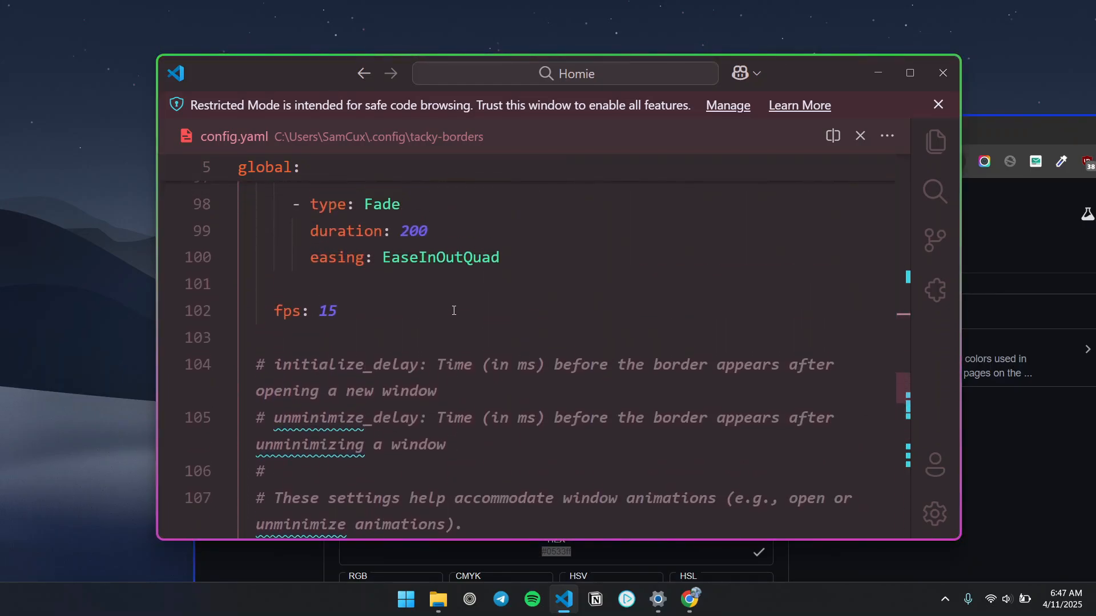
pyautogui.scroll(2, 454, 313)
pyautogui.scroll(-2, 428, 415)
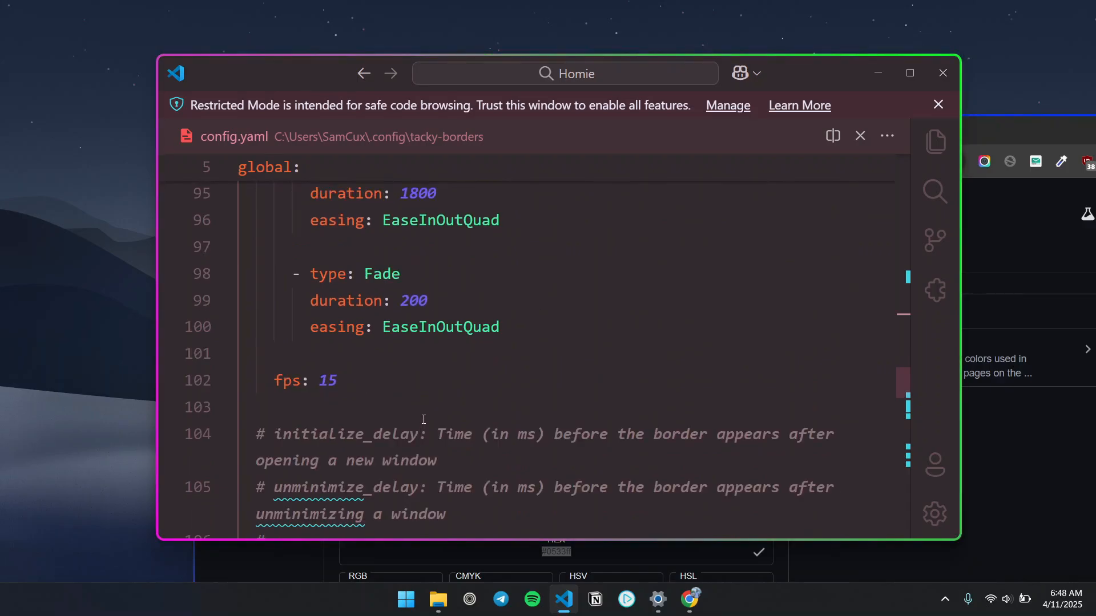
pyautogui.scroll(-4, 451, 399)
pyautogui.scroll(3, 472, 394)
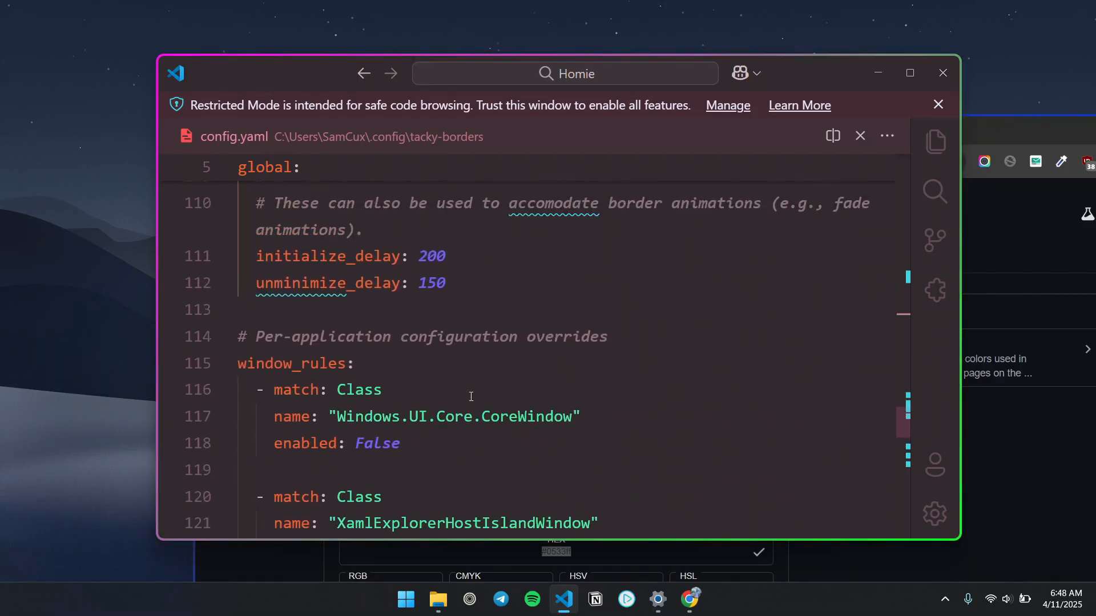
pyautogui.scroll(-2, 451, 308)
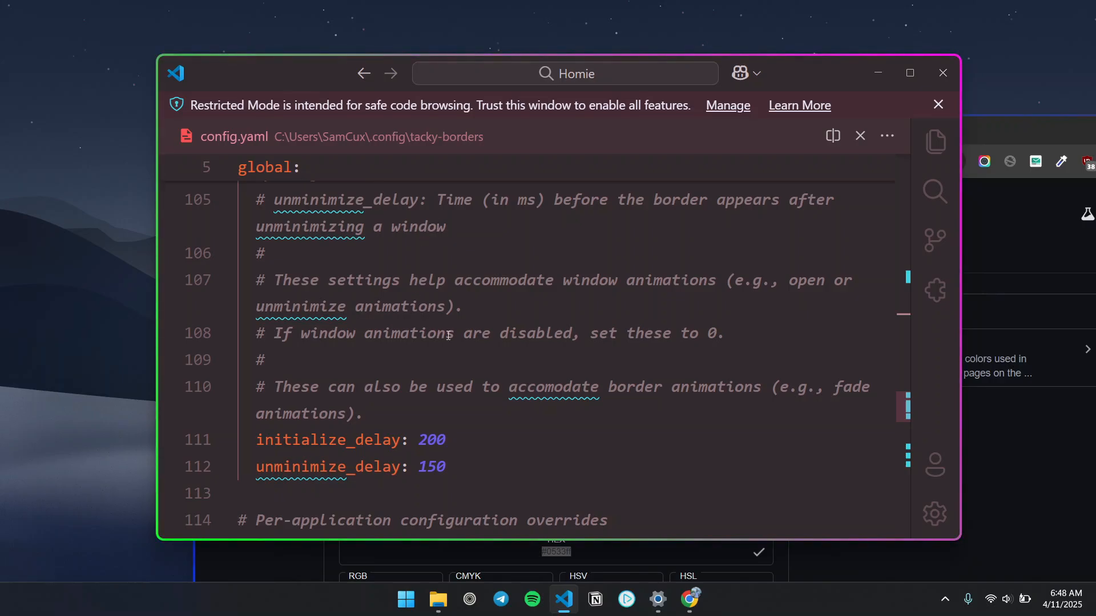
pyautogui.scroll(-1, 469, 406)
pyautogui.moveTo(469, 404); pyautogui.dragTo(257, 404)
pyautogui.scroll(2, 413, 309)
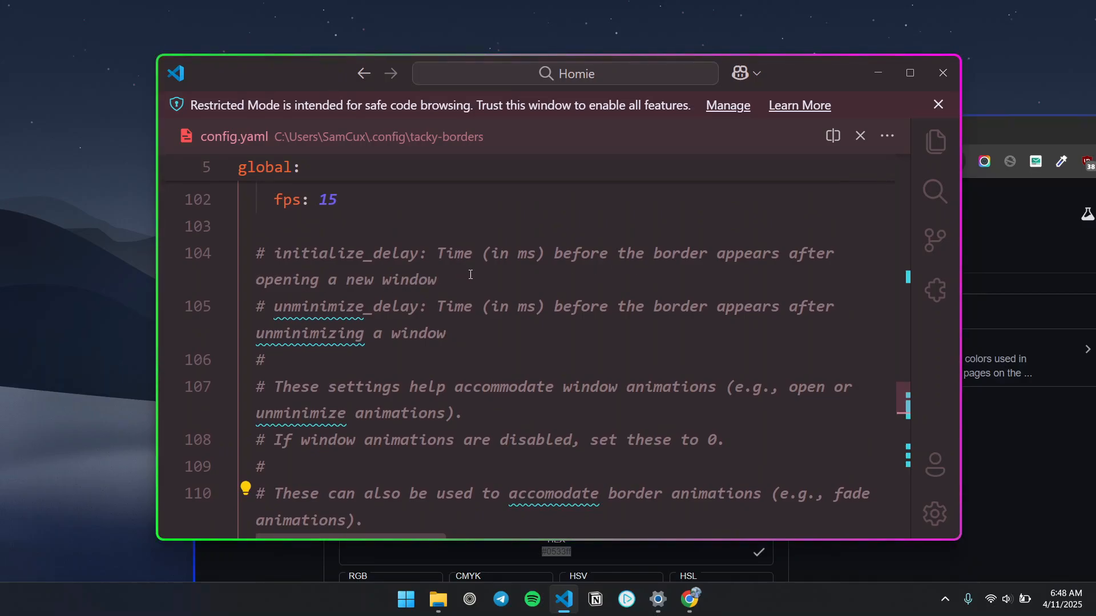
pyautogui.scroll(-3, 470, 275)
# - Set initialize_delay to 2000 and save config.yaml
pyautogui.click(428, 403)
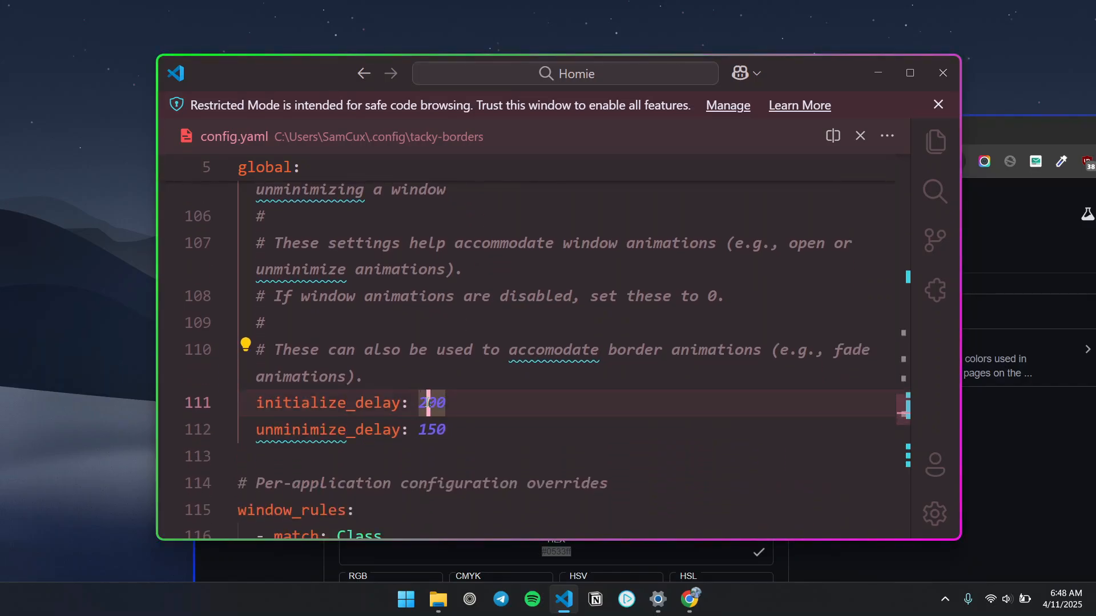
pyautogui.click(423, 404)
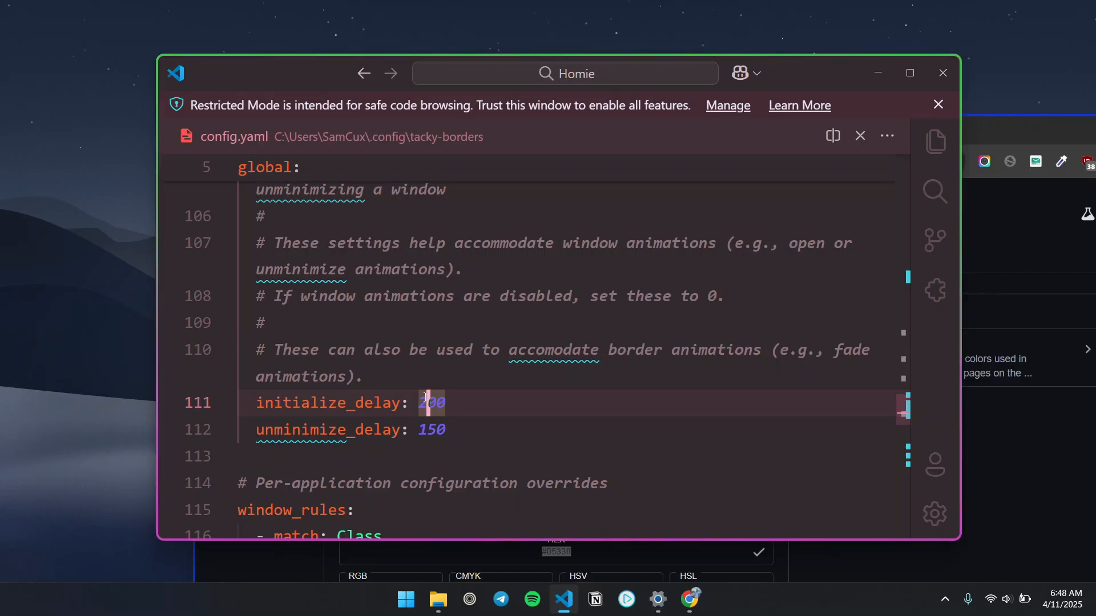
pyautogui.write('0')
pyautogui.hotkey('ctrl', 's')
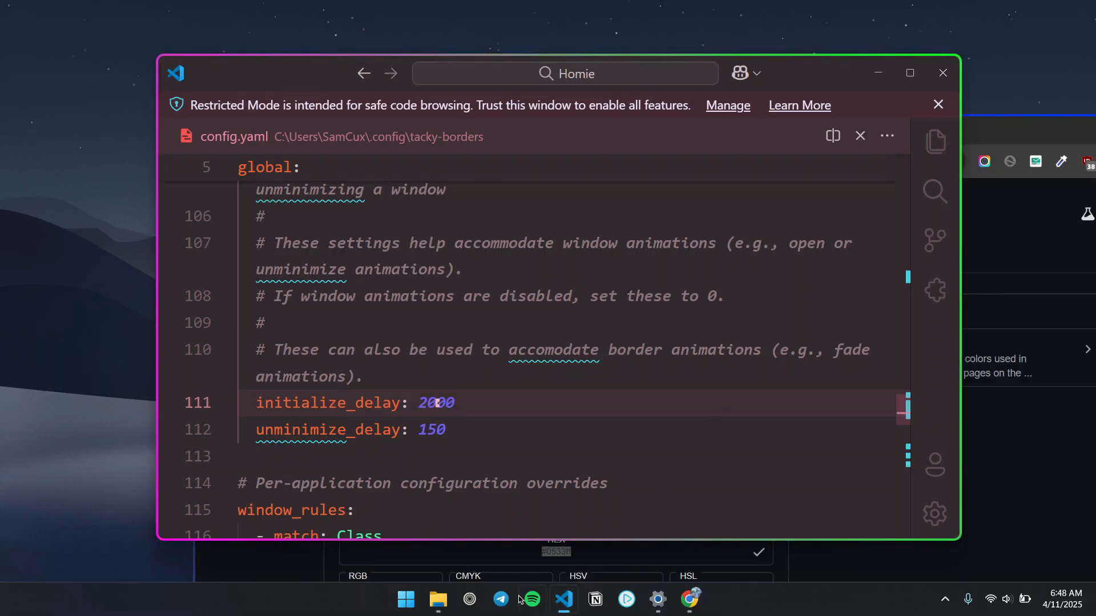
# - Open a new File Explorer window to check how long its border takes to appear
pyautogui.middleClick(438, 596)
pyautogui.rightClick(439, 596)
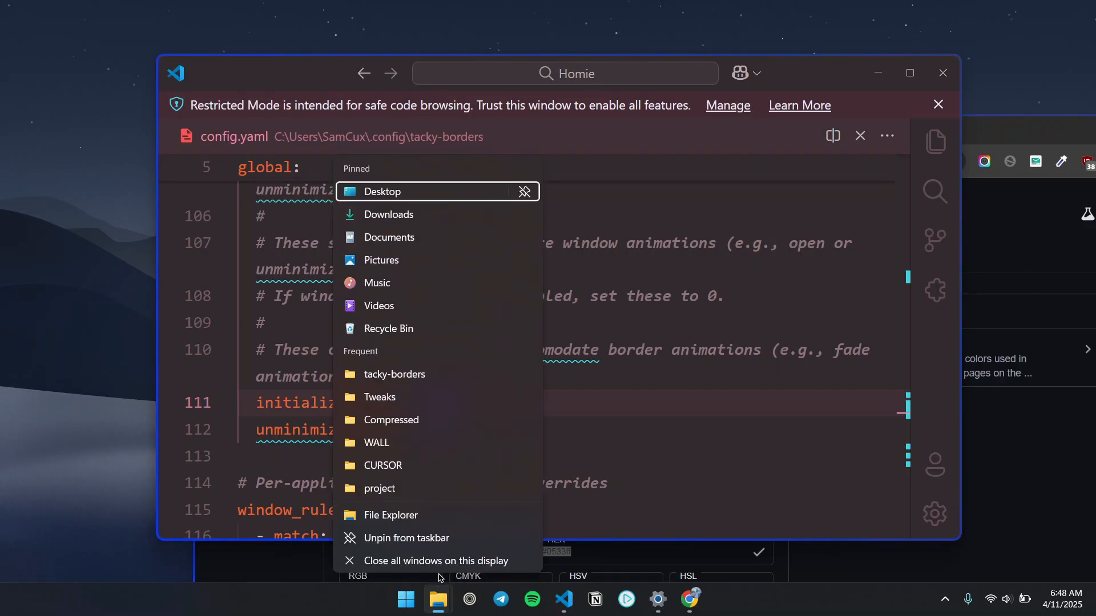
pyautogui.click(447, 516)
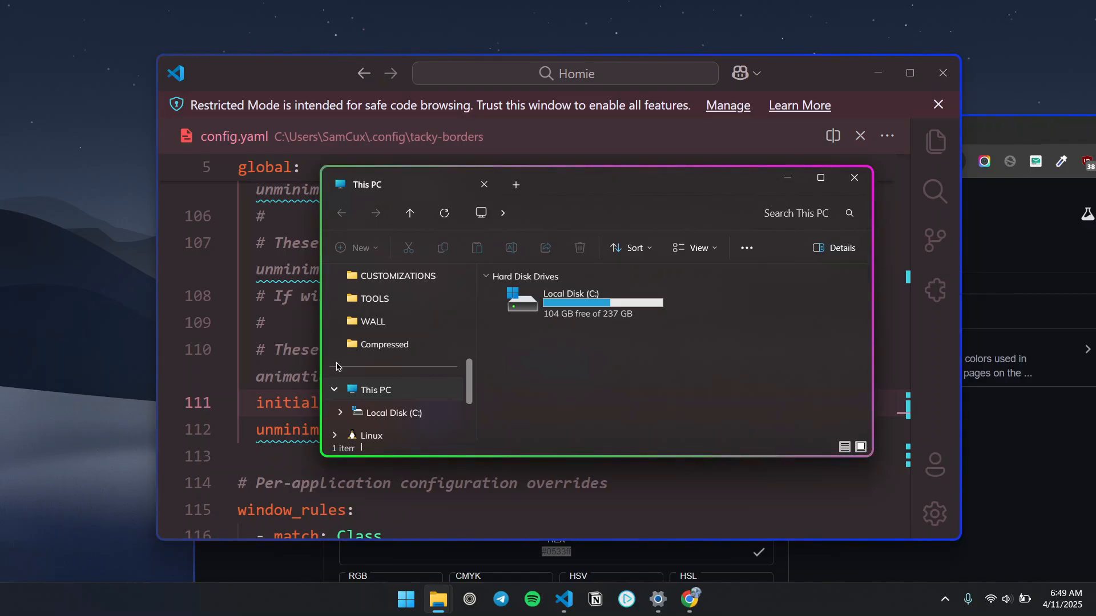
# - Return to the code editor, undo the initialize_delay change and save config.yaml
pyautogui.hotkey('alt', 'Tab')
pyautogui.doubleClick(431, 429)
pyautogui.hotkey('ctrl', 'z')
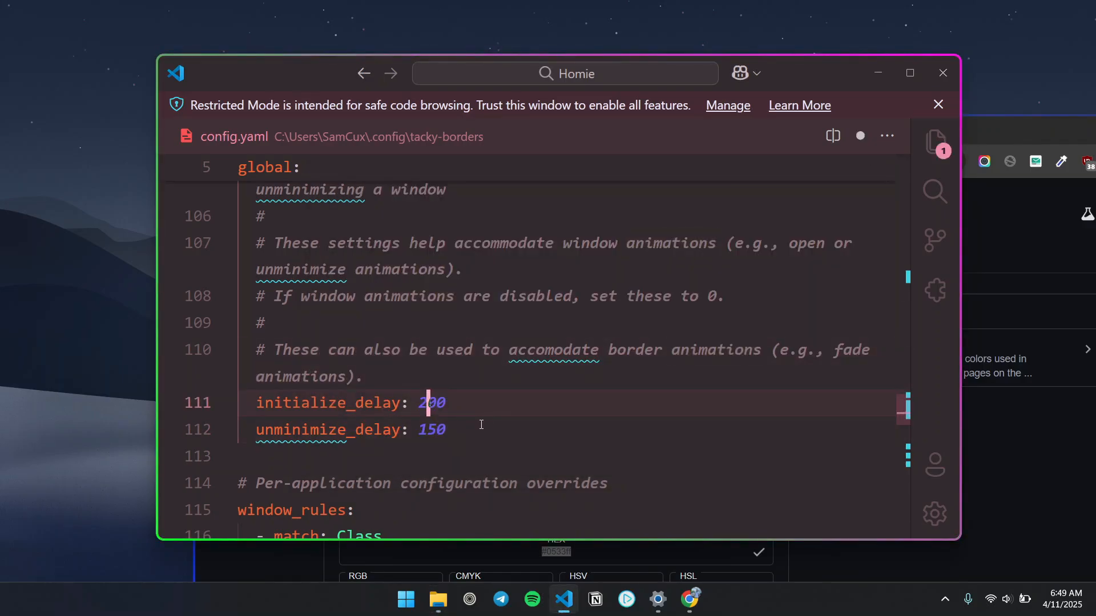
pyautogui.hotkey('ctrl', 's')
pyautogui.scroll(-1, 582, 400)
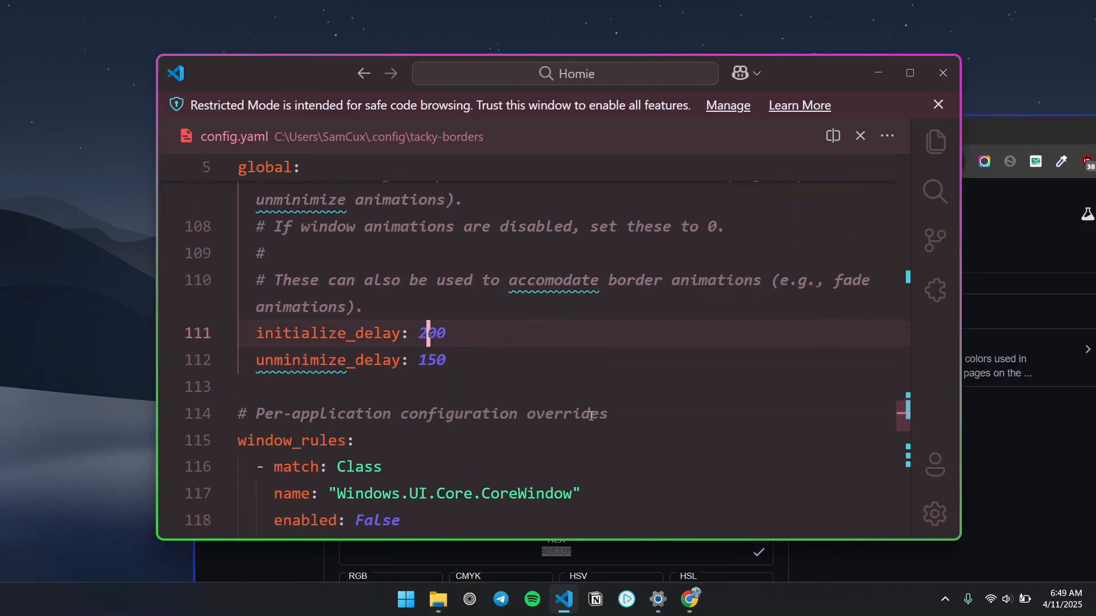
# - Examine the per-application window_rules section of config.yaml and return to the start of the file
pyautogui.scroll(-5, 578, 387)
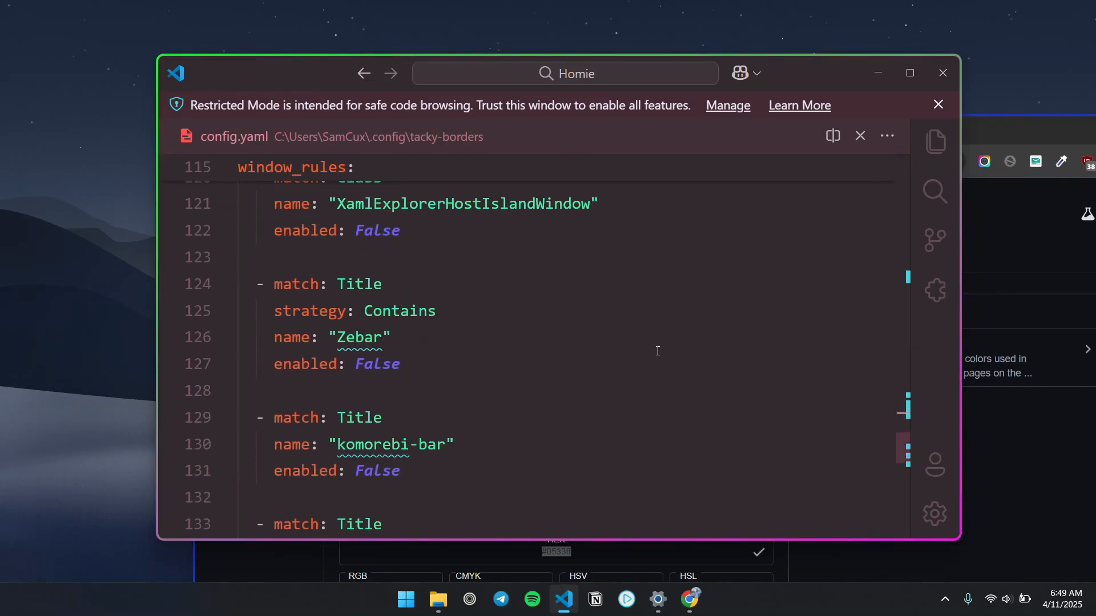
pyautogui.scroll(4, 572, 254)
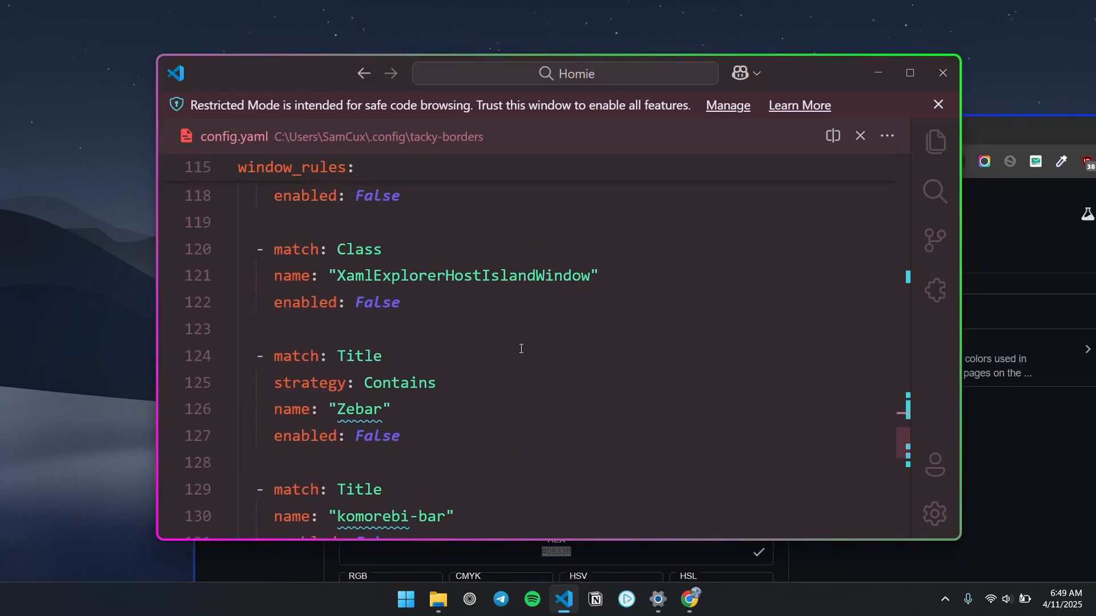
pyautogui.scroll(20, 530, 297)
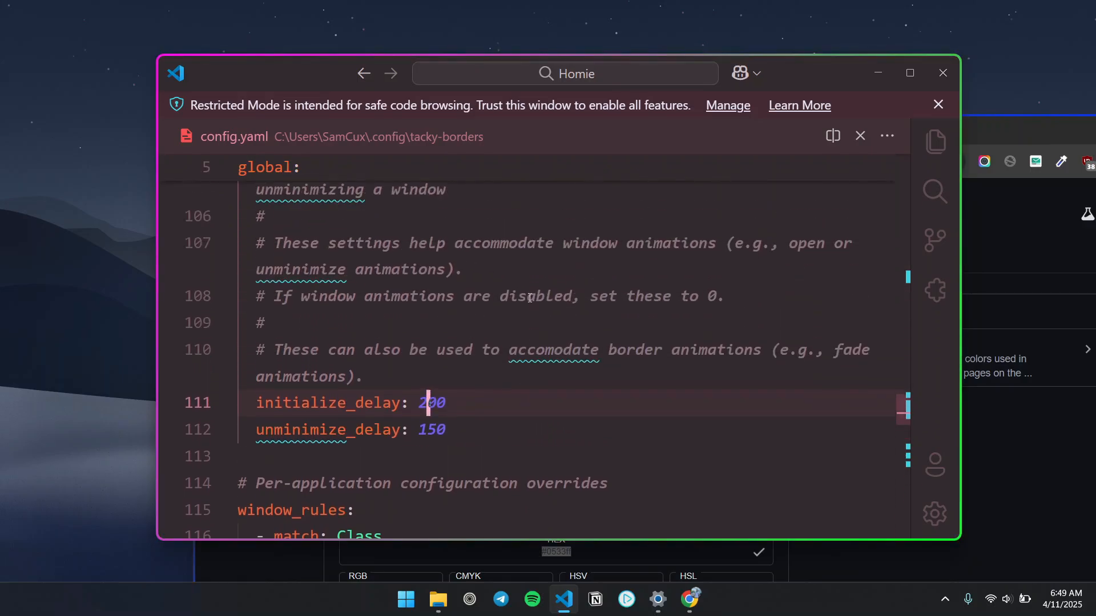
pyautogui.scroll(3, 601, 356)
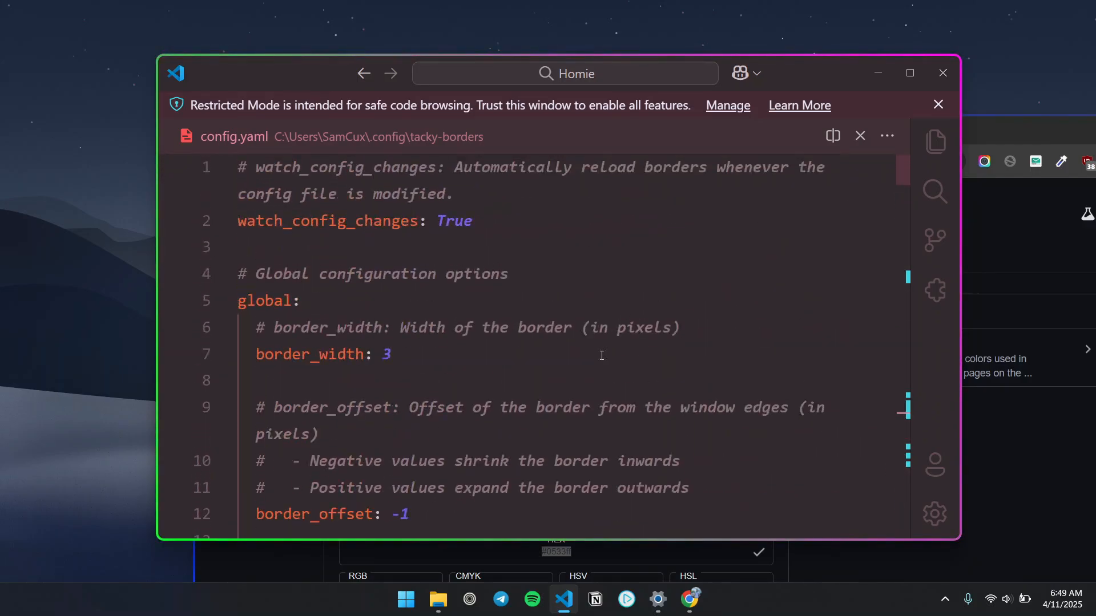
# - Review the comments explaining border_offset, border_radius, active_color, inactive_color and the supported color types
pyautogui.scroll(-1, 584, 364)
pyautogui.moveTo(713, 416); pyautogui.dragTo(236, 308)
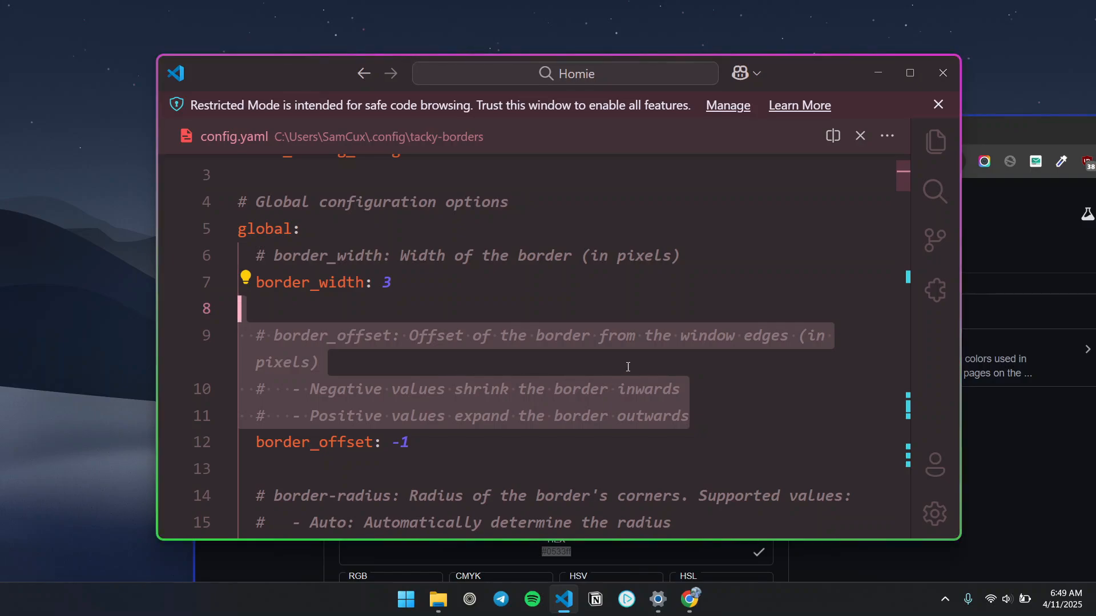
pyautogui.scroll(-2, 626, 384)
pyautogui.moveTo(790, 450); pyautogui.dragTo(242, 311)
pyautogui.scroll(-3, 494, 343)
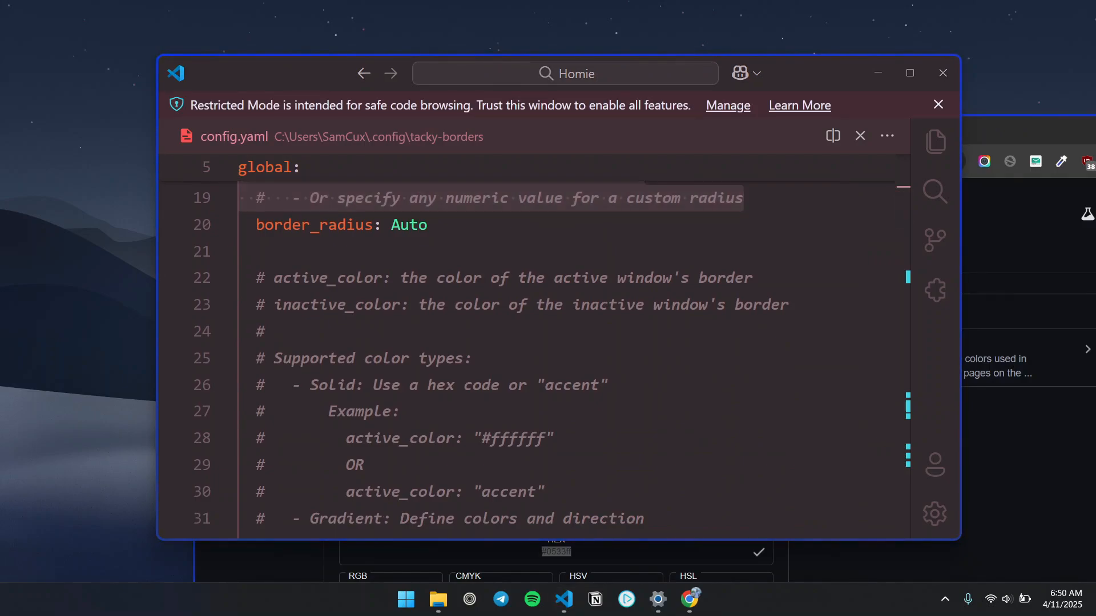
pyautogui.click(645, 278)
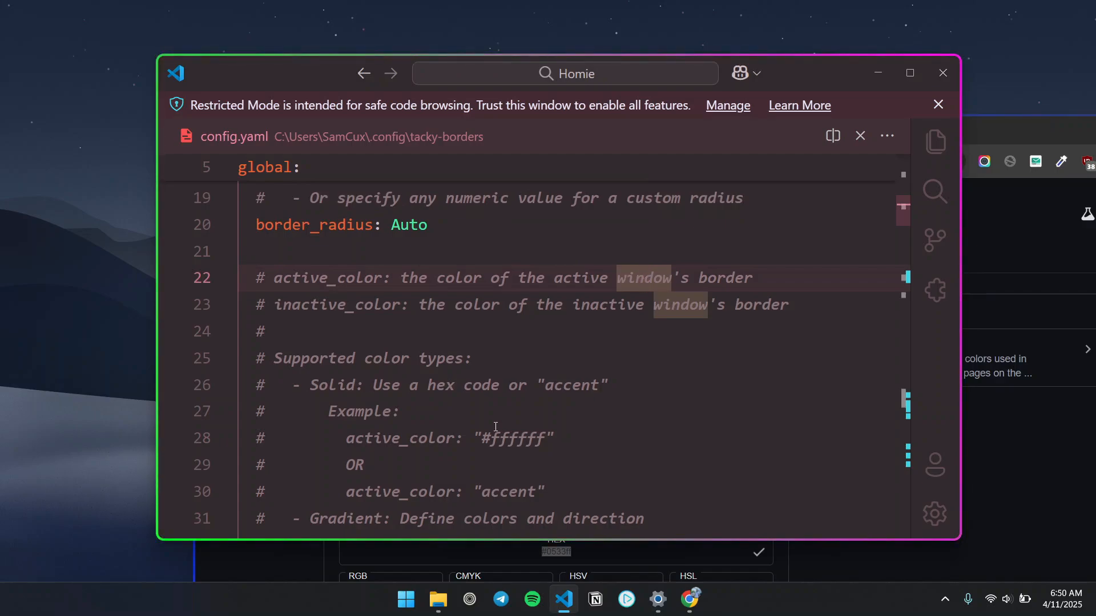
pyautogui.press('Down')
pyautogui.press('Down')
pyautogui.press('Down')
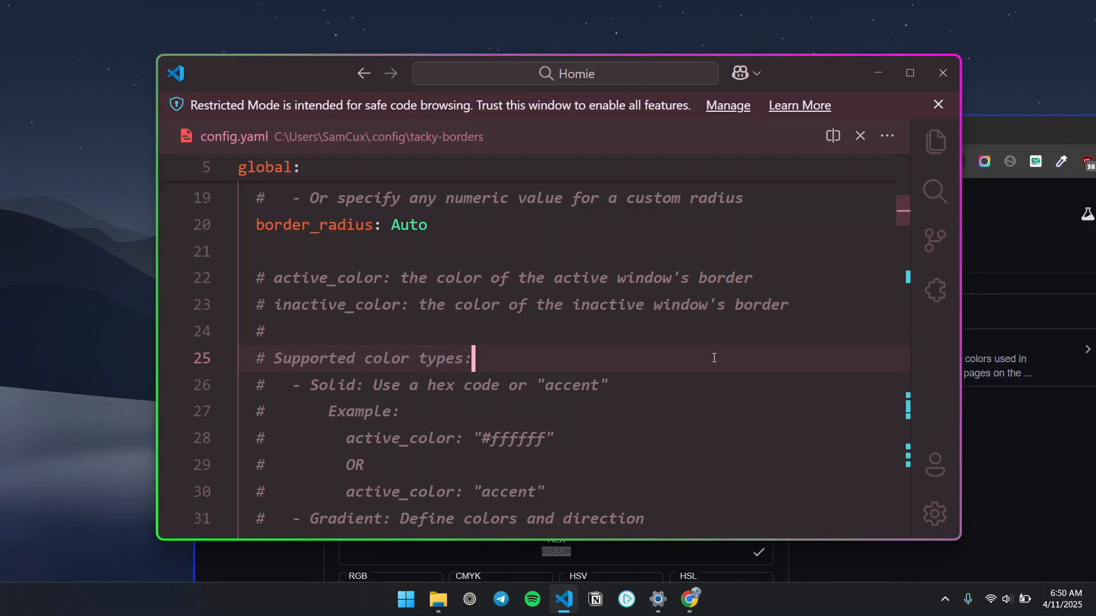
pyautogui.scroll(-1, 730, 319)
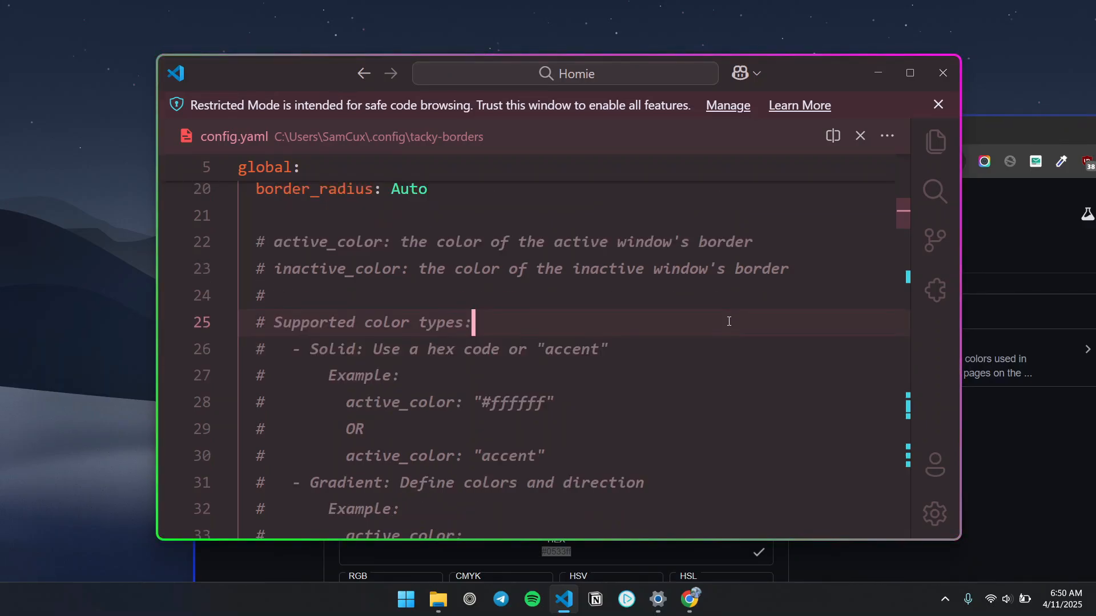
pyautogui.scroll(-4, 729, 320)
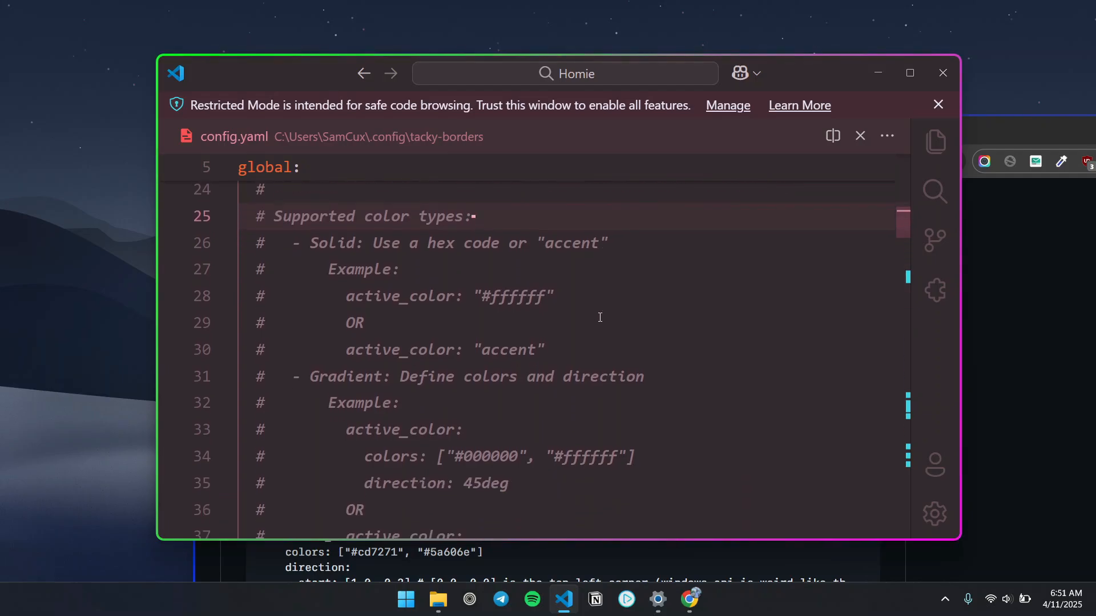
# - Replace the entire contents of config.yaml with the copied sample configuration and save the file
pyautogui.click(699, 380)
pyautogui.hotkey('ctrl', 'a')
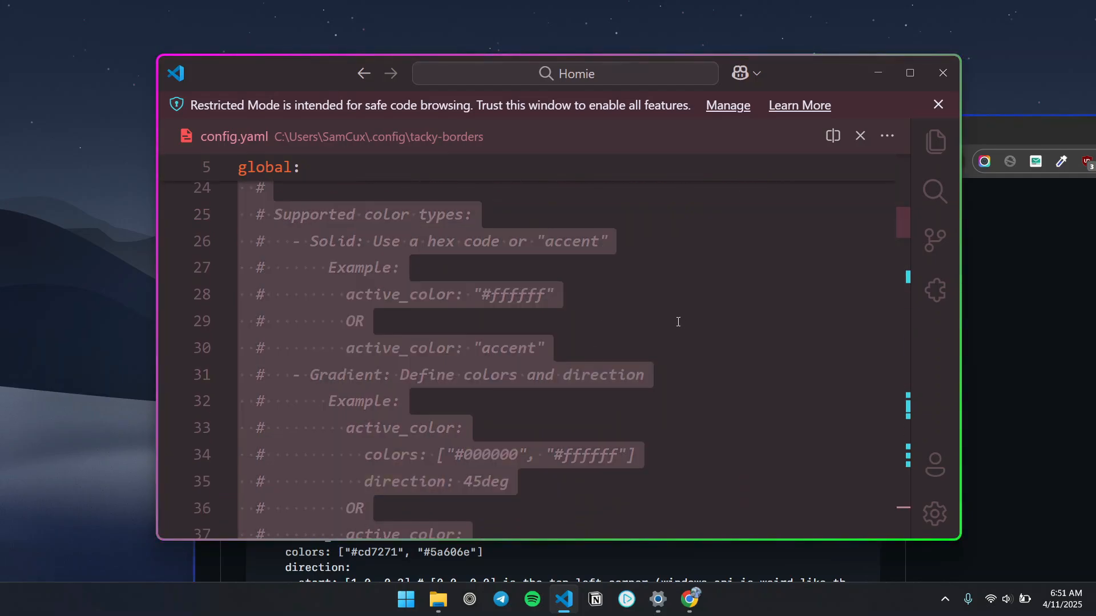
pyautogui.hotkey('ctrl', 'v')
pyautogui.moveTo(374, 312); pyautogui.dragTo(433, 318)
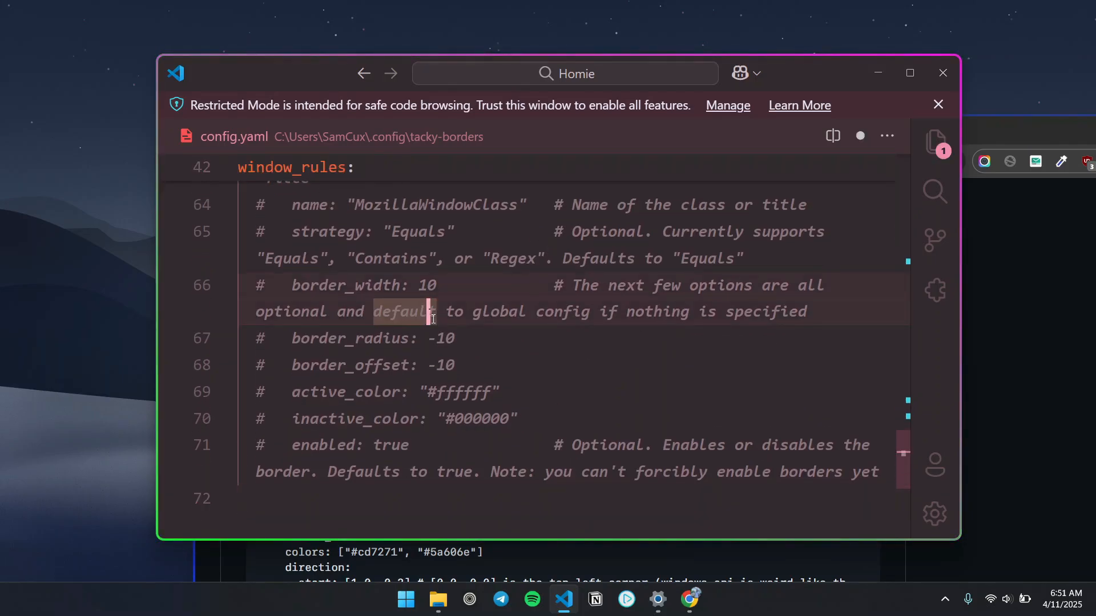
pyautogui.click(433, 318)
pyautogui.hotkey('ctrl', 's')
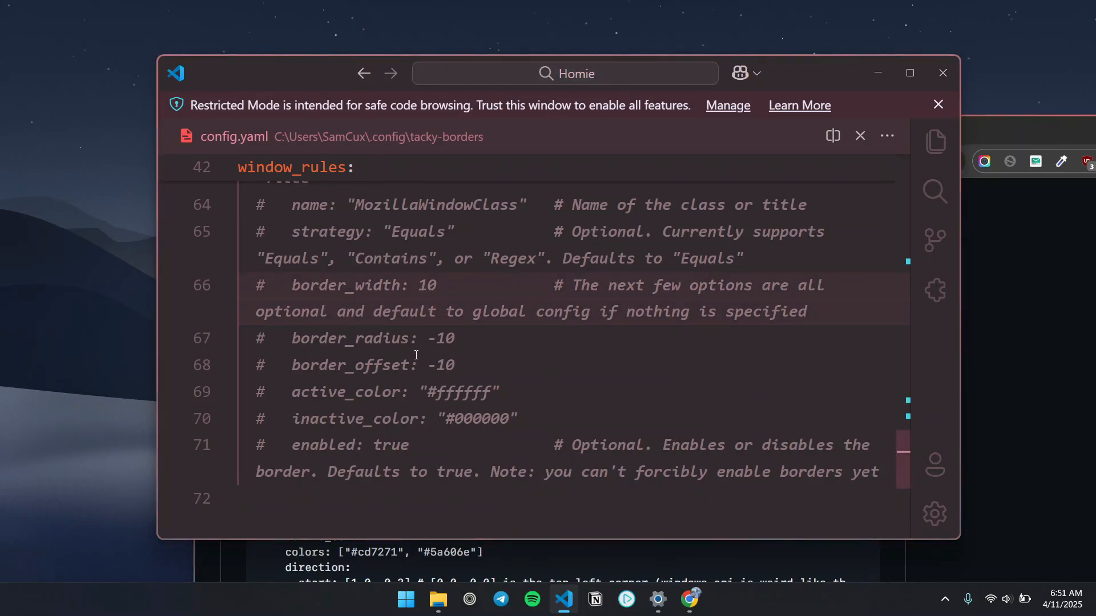
# - Set the first active_color gradient color to #ffe400 and save config.yaml
pyautogui.scroll(12, 416, 355)
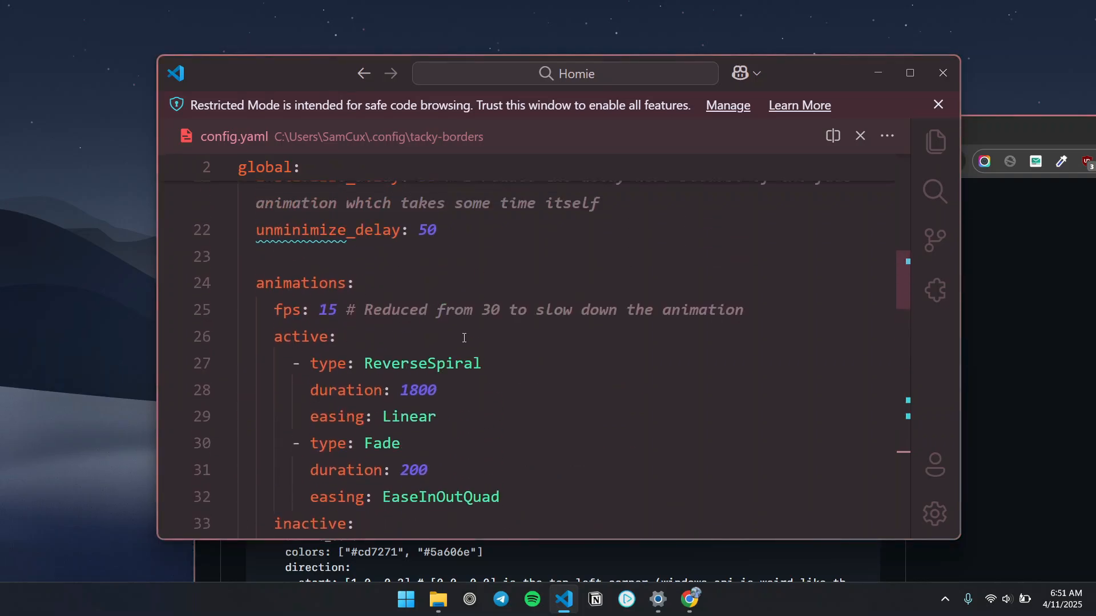
pyautogui.scroll(6, 464, 338)
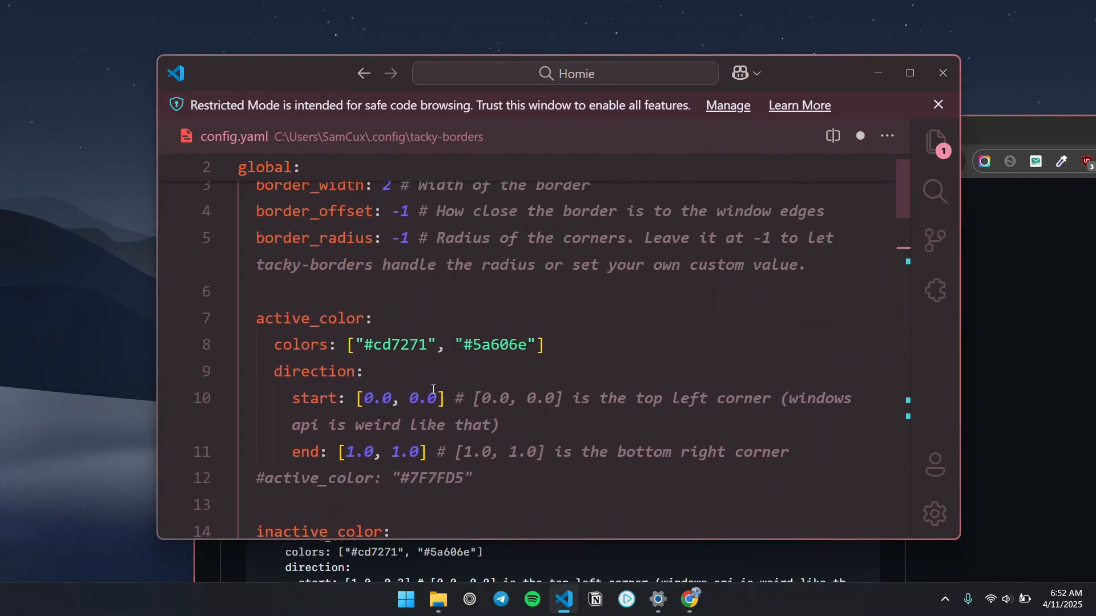
pyautogui.doubleClick(395, 344)
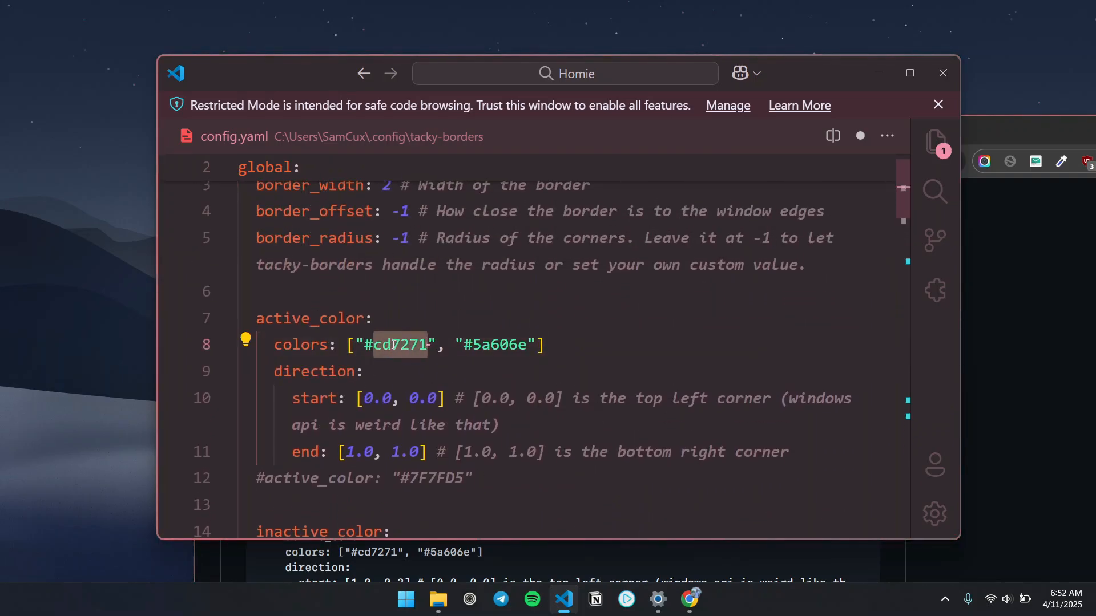
pyautogui.write('ffe400')
pyautogui.click(541, 378)
pyautogui.hotkey('ctrl', 's')
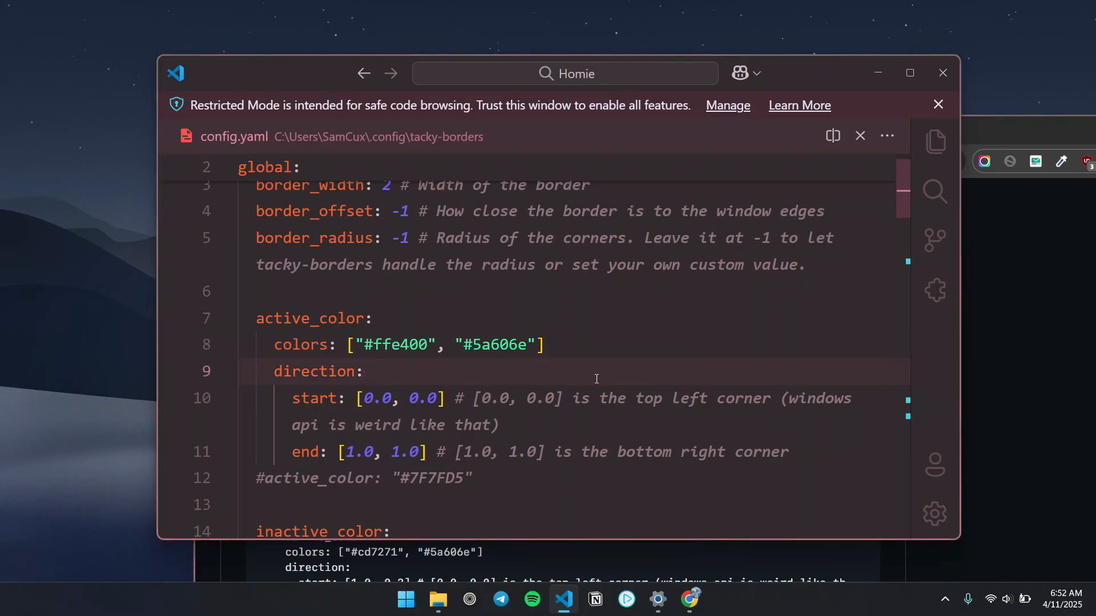
# - Set the second active_color gradient color to #ffe400 as well and save the file
pyautogui.click(617, 399)
pyautogui.doubleClick(508, 347)
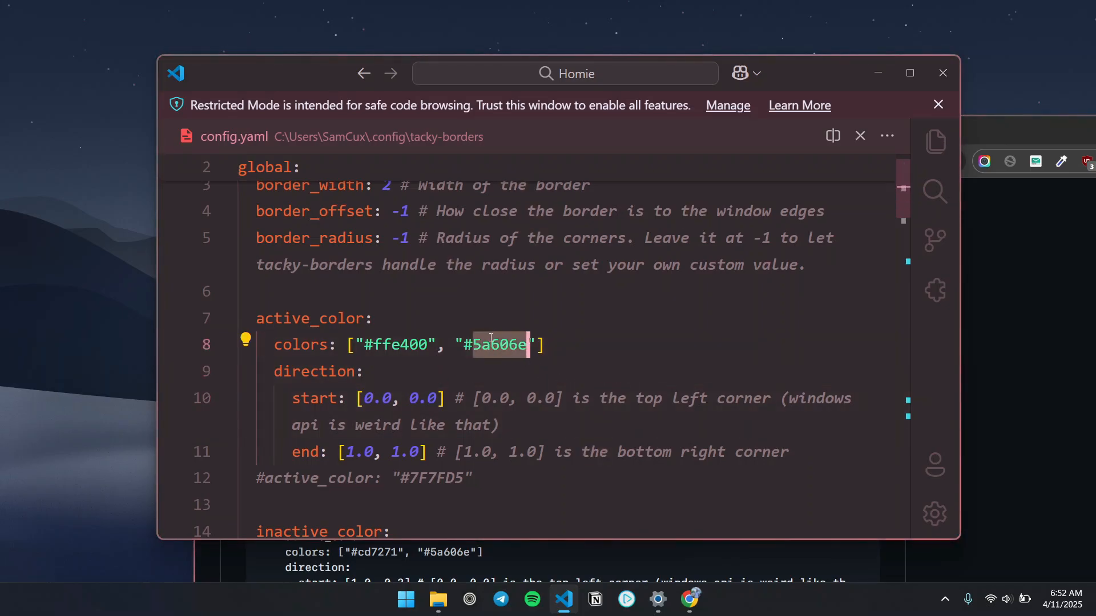
pyautogui.write('ffe400')
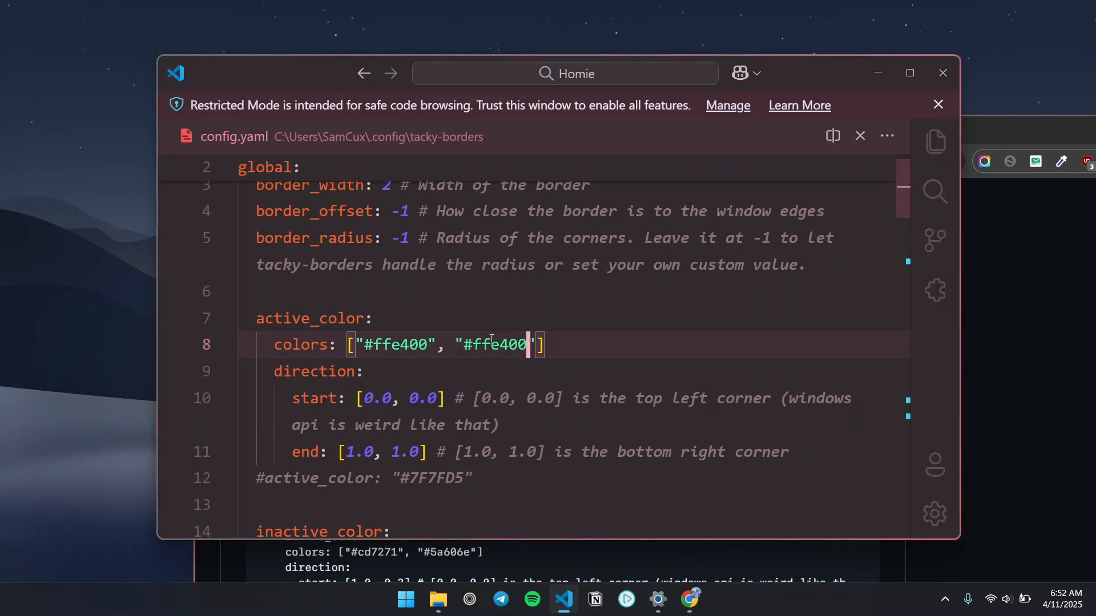
pyautogui.click(473, 398)
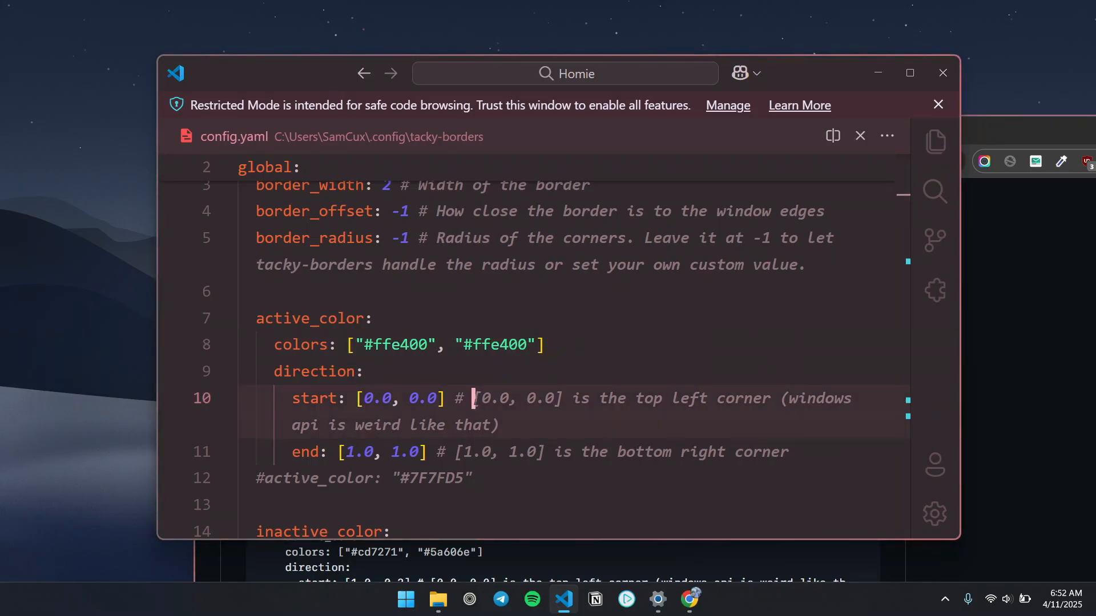